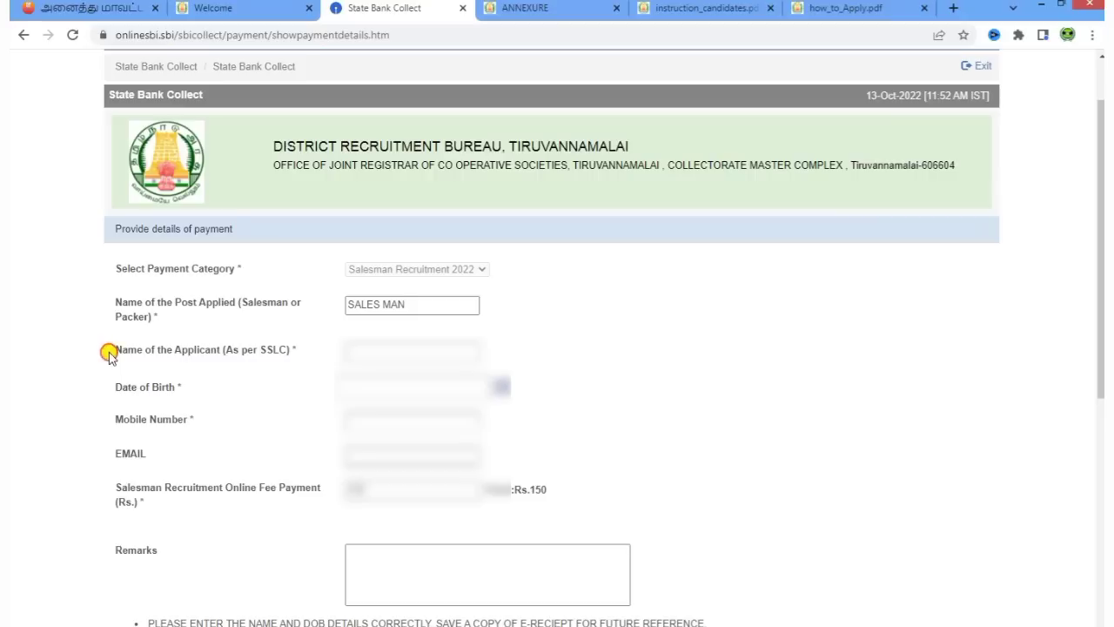
Step: Enter the applicant's name as per SSLC in the Salesman Recruitment 2022 payment form
left_click(273, 375)
left_click(357, 348)
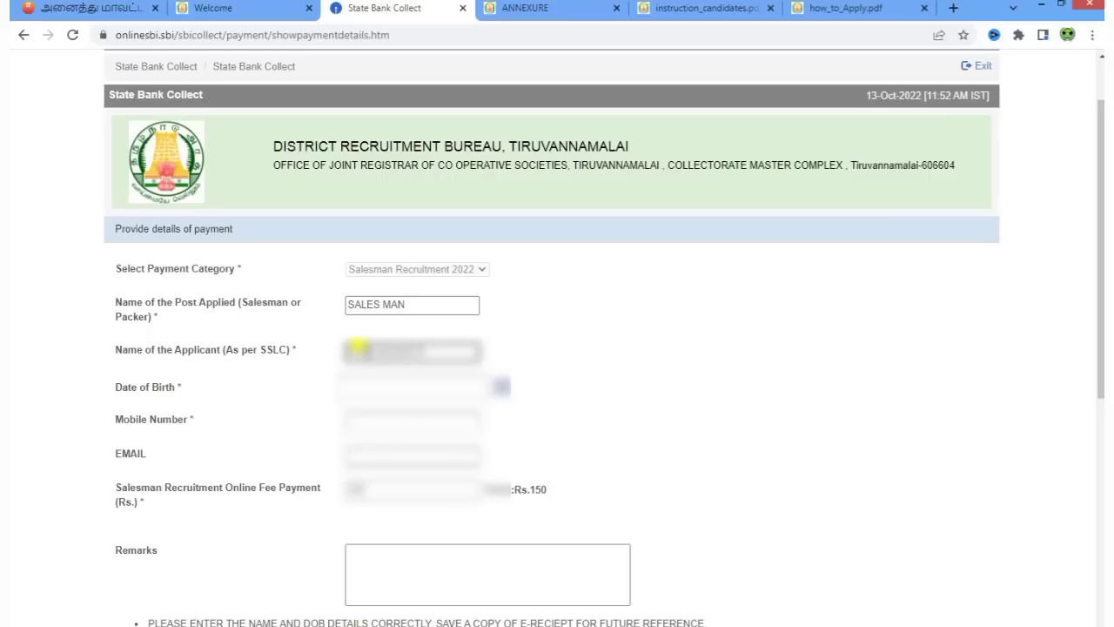
left_click(634, 403)
Step: Set the applicant's date of birth in the payment details by choosing its year, month and day in the calendar
left_click_drag(98, 388, 199, 389)
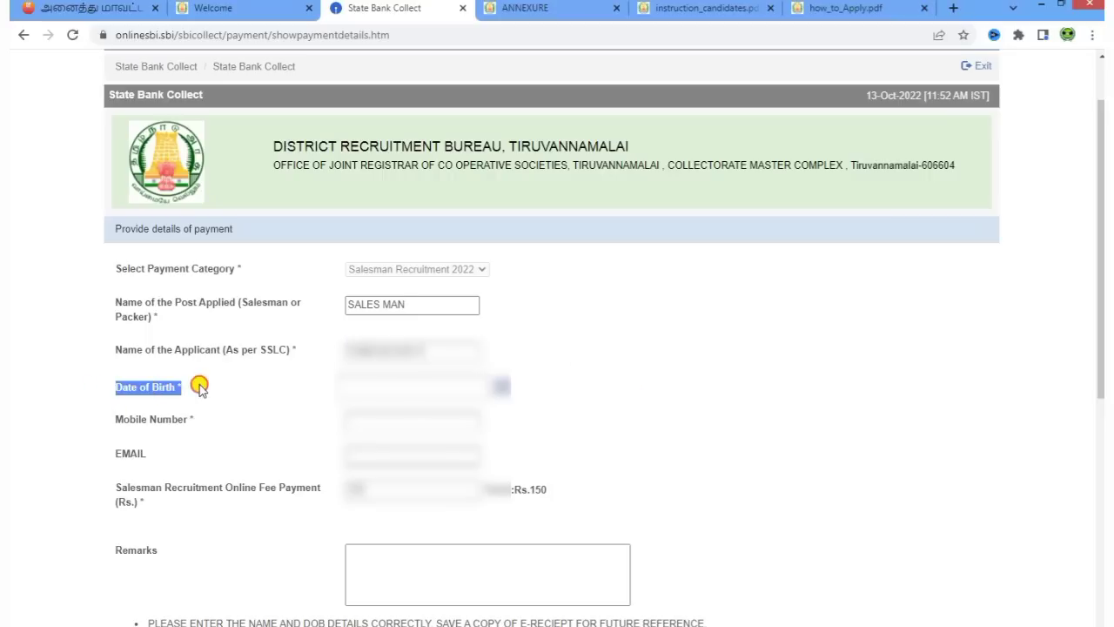
left_click(701, 424)
left_click(503, 388)
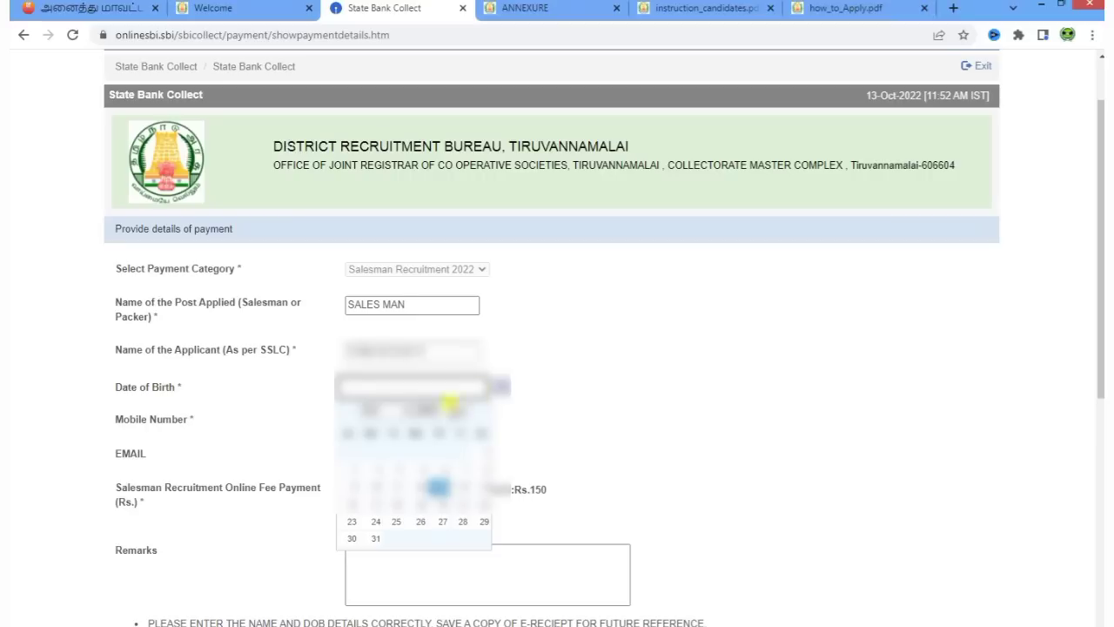
left_click(449, 402)
scroll(435, 331, "up", 5)
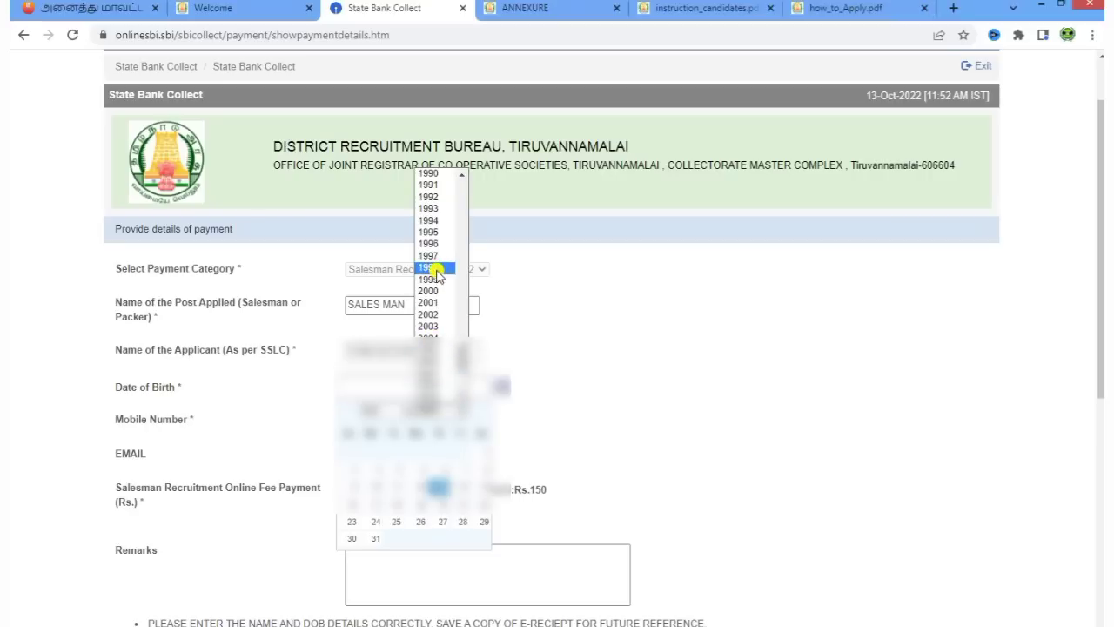
left_click(435, 272)
left_click(385, 411)
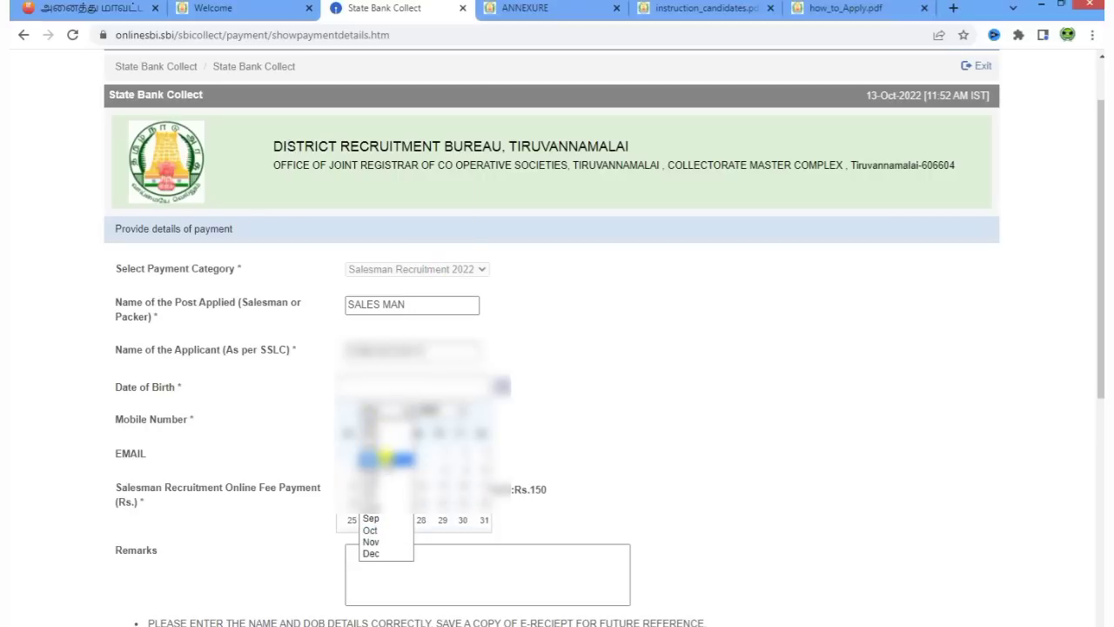
left_click(386, 459)
left_click(462, 503)
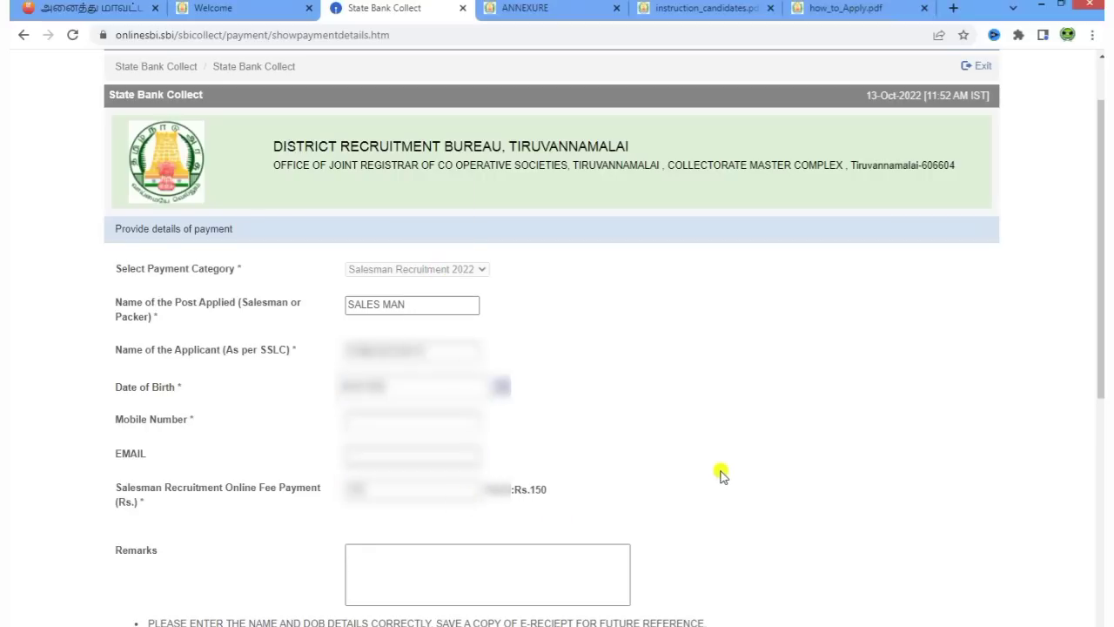
Step: Fill in the applicant's mobile number and e-mail address in the payment details
scroll(721, 474, "down", 3)
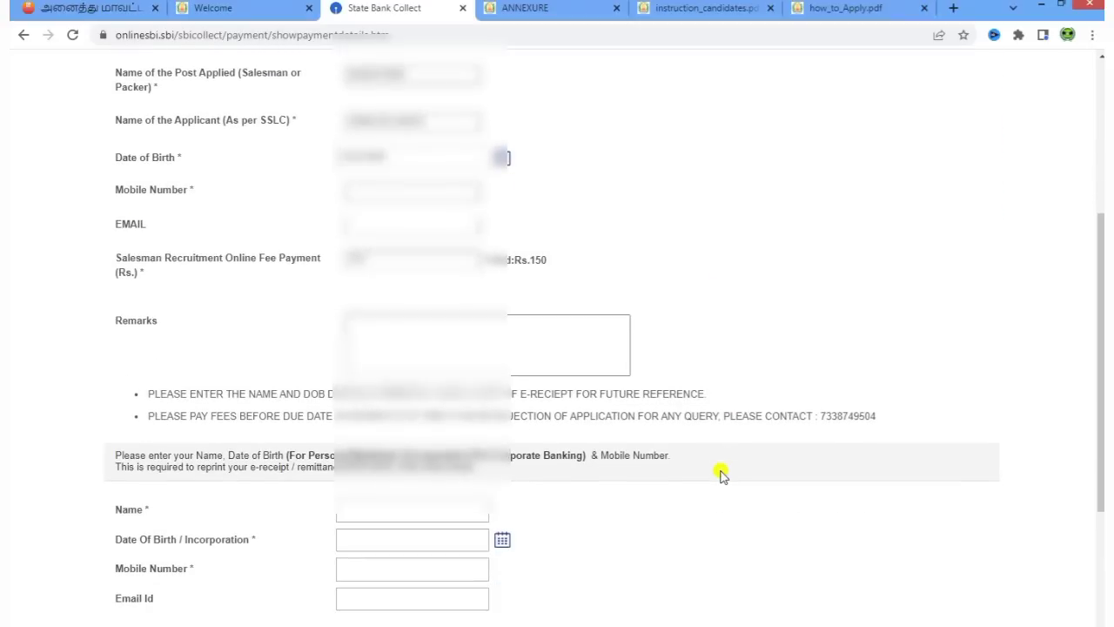
left_click_drag(95, 186, 207, 186)
left_click(249, 220)
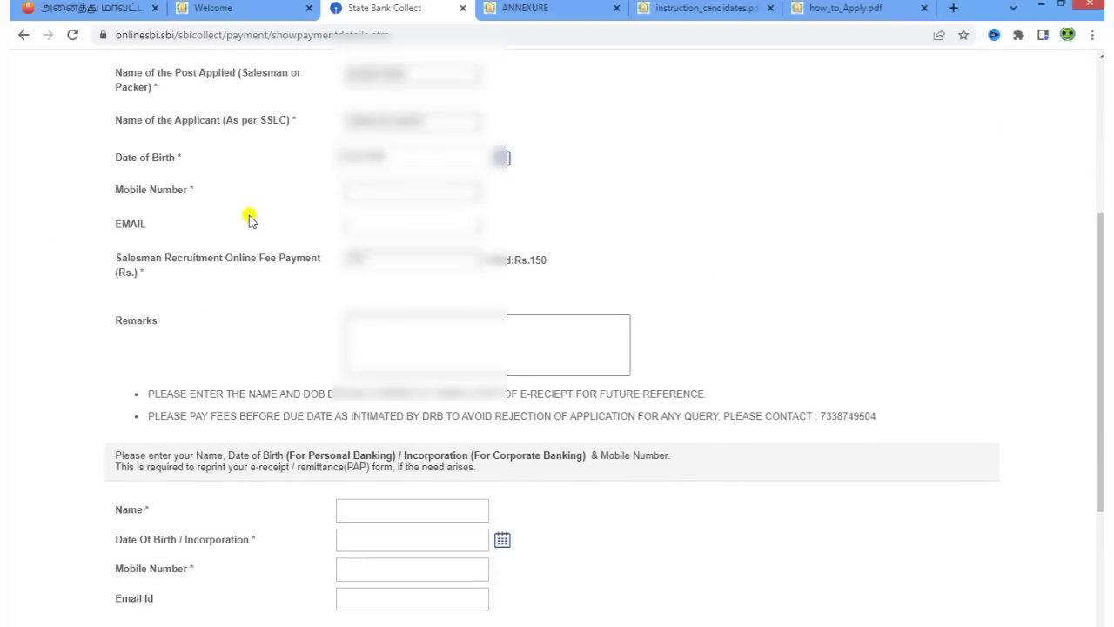
left_click(395, 183)
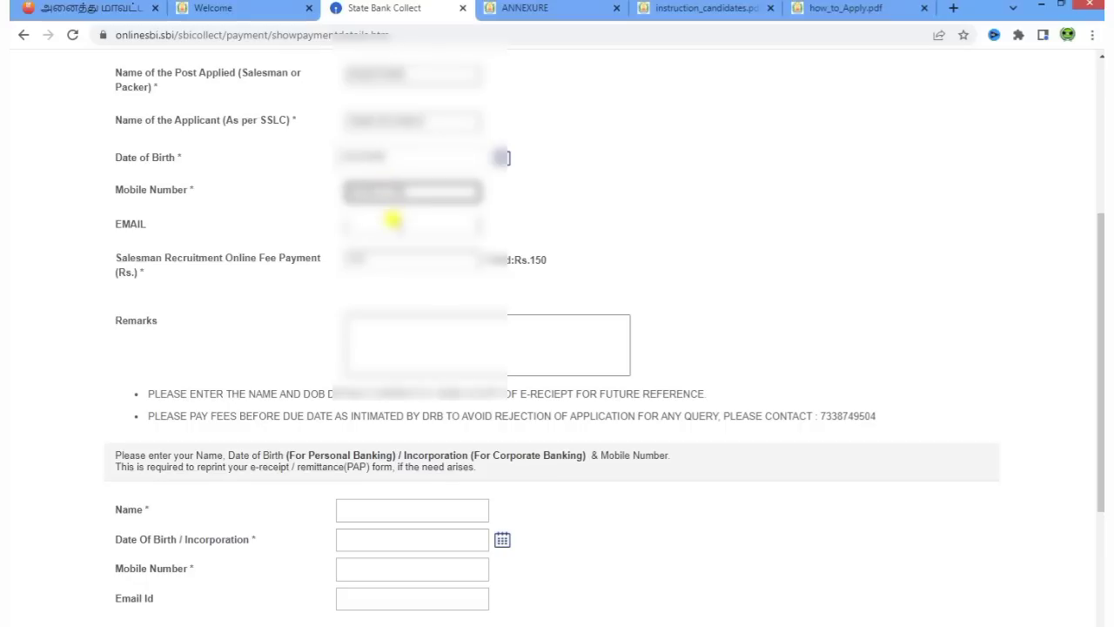
left_click(393, 223)
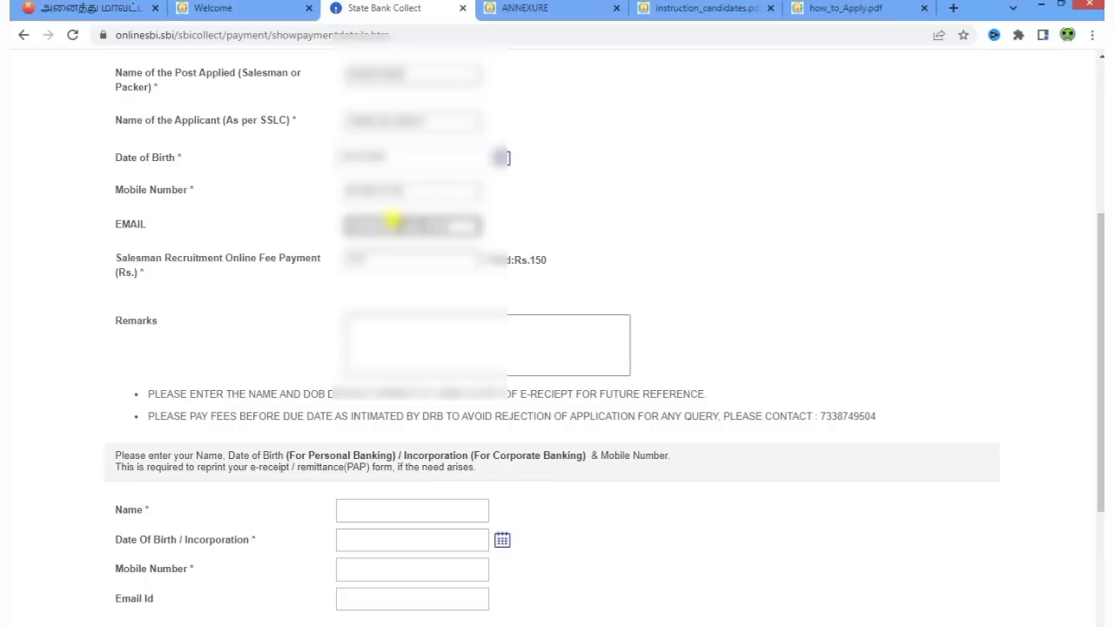
left_click(279, 306)
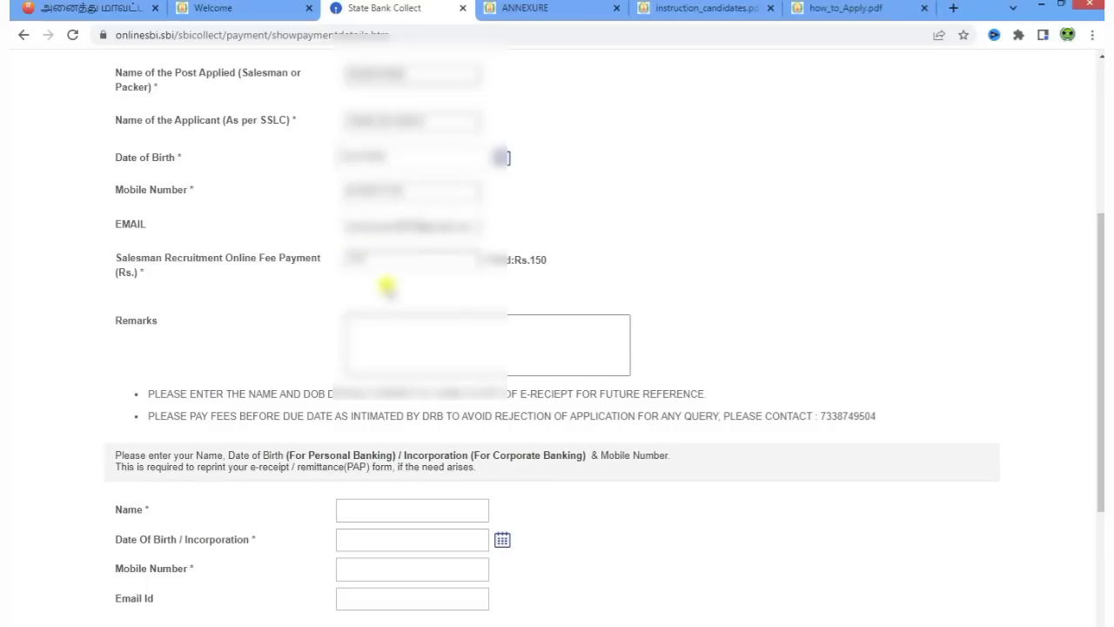
Step: Review the recruitment fee amount, the remarks field and the contact number given for payment queries
double_click(382, 254)
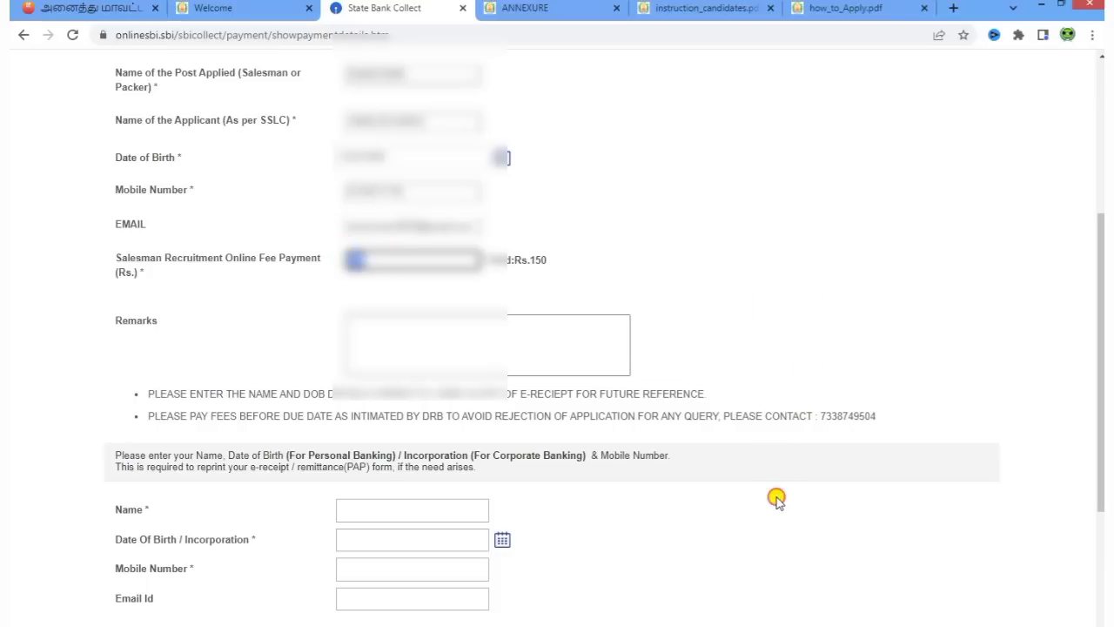
left_click(776, 499)
left_click(470, 343)
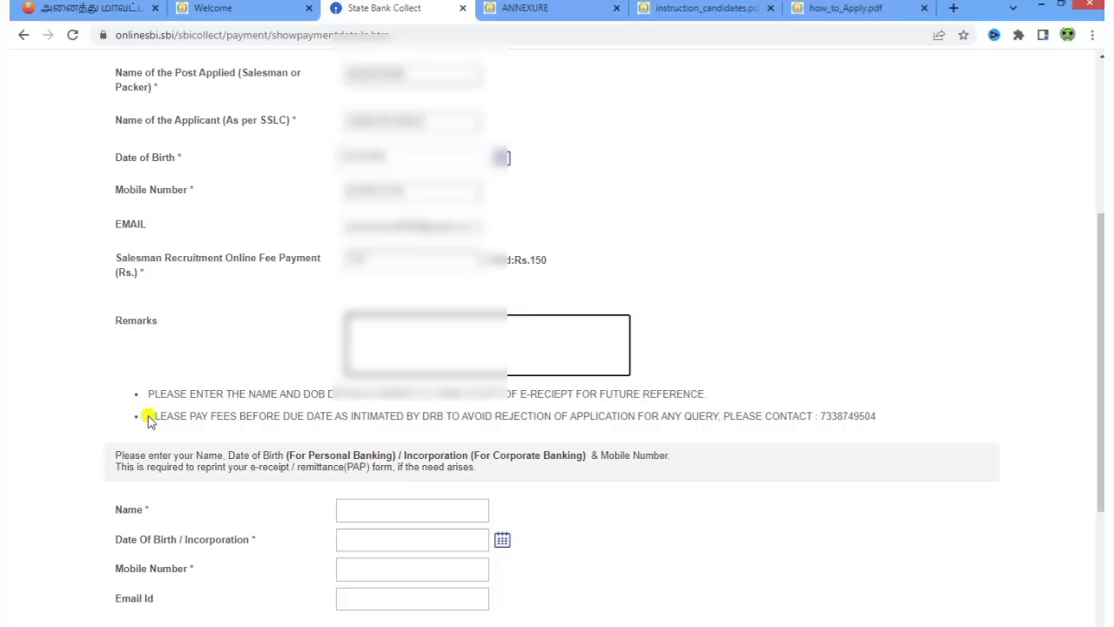
double_click(828, 414)
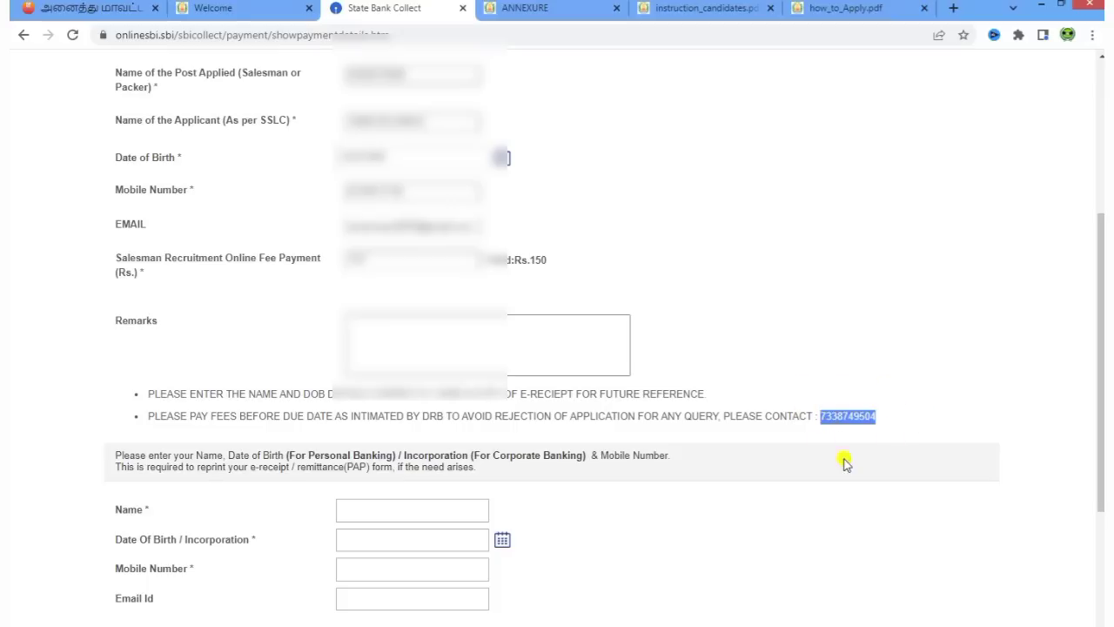
left_click(854, 544)
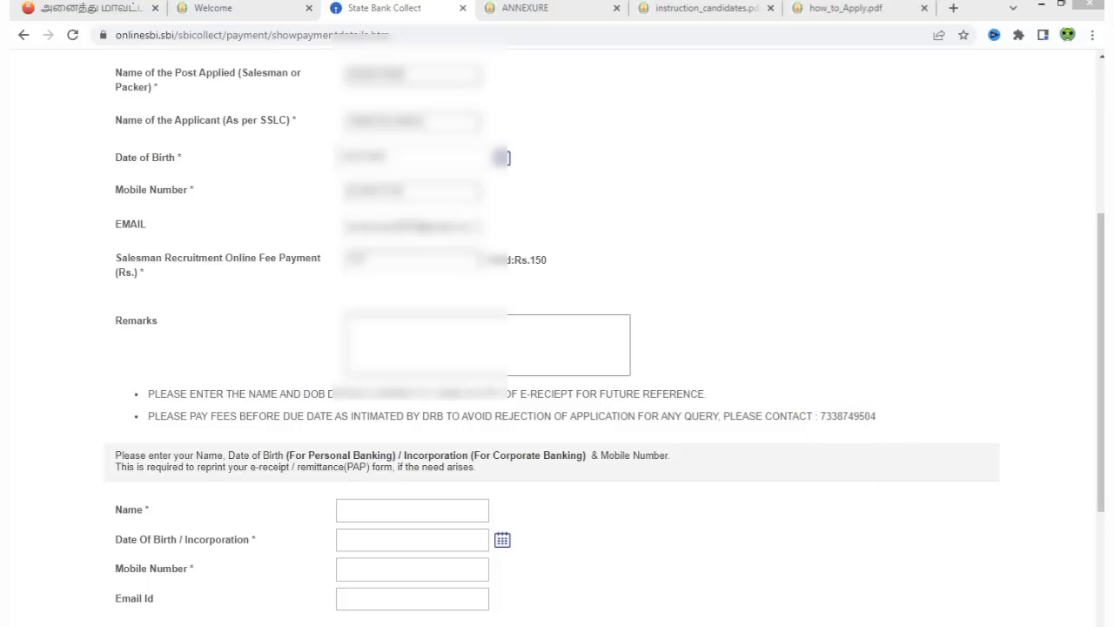
Step: Enter the payer's name and date of birth in the section required for reprinting the e-receipt
scroll(557, 348, "down", 3)
left_click(362, 246)
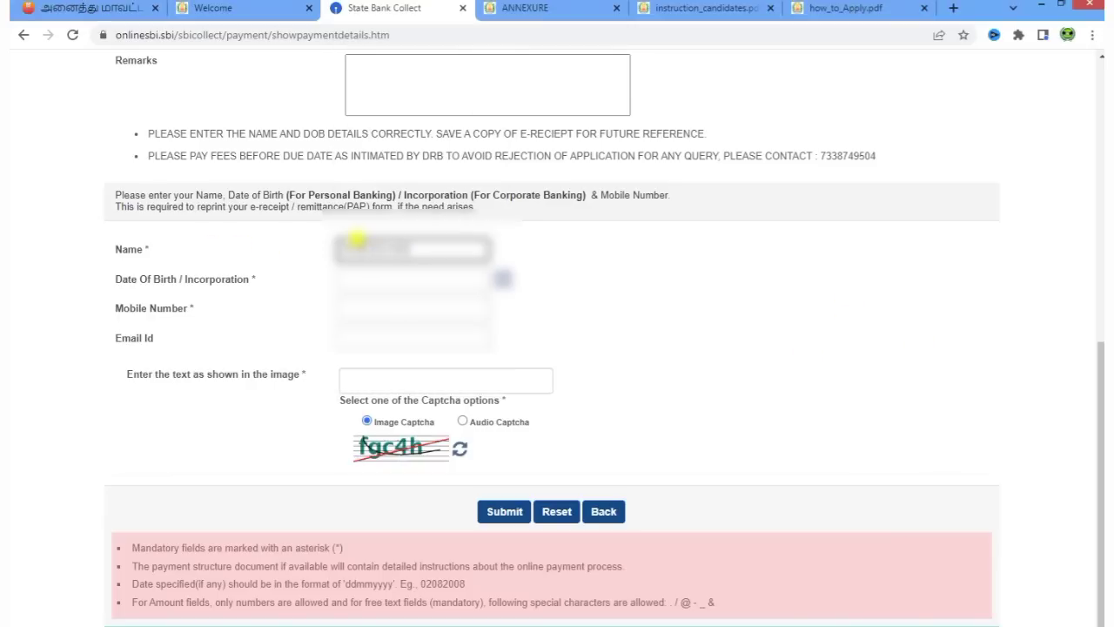
left_click(503, 279)
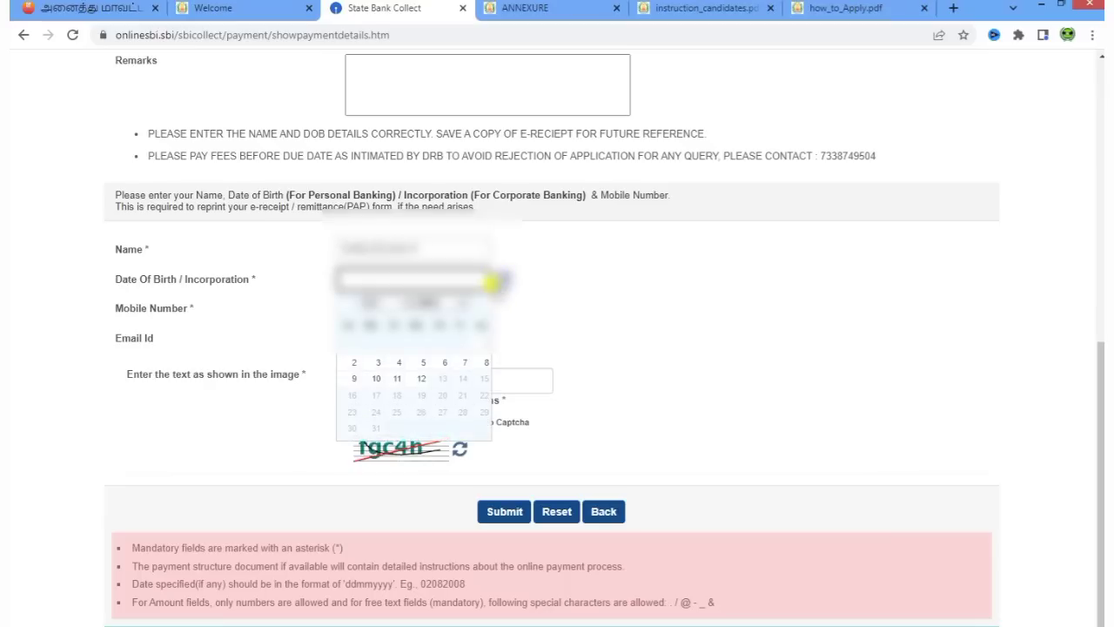
left_click(439, 309)
scroll(442, 444, "up", 5)
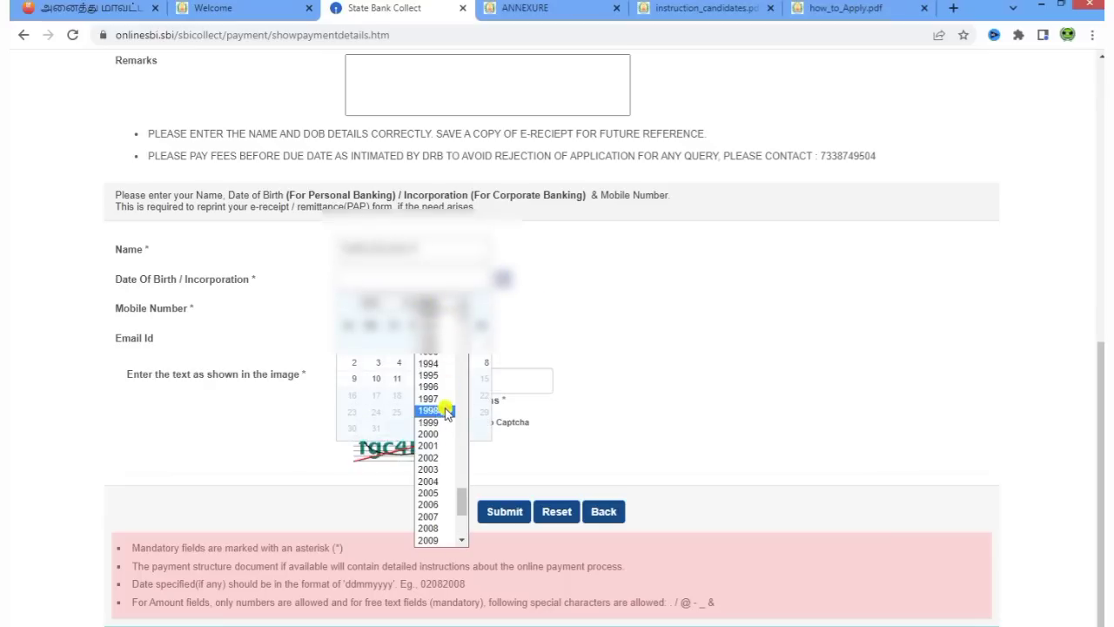
left_click(442, 417)
left_click(408, 311)
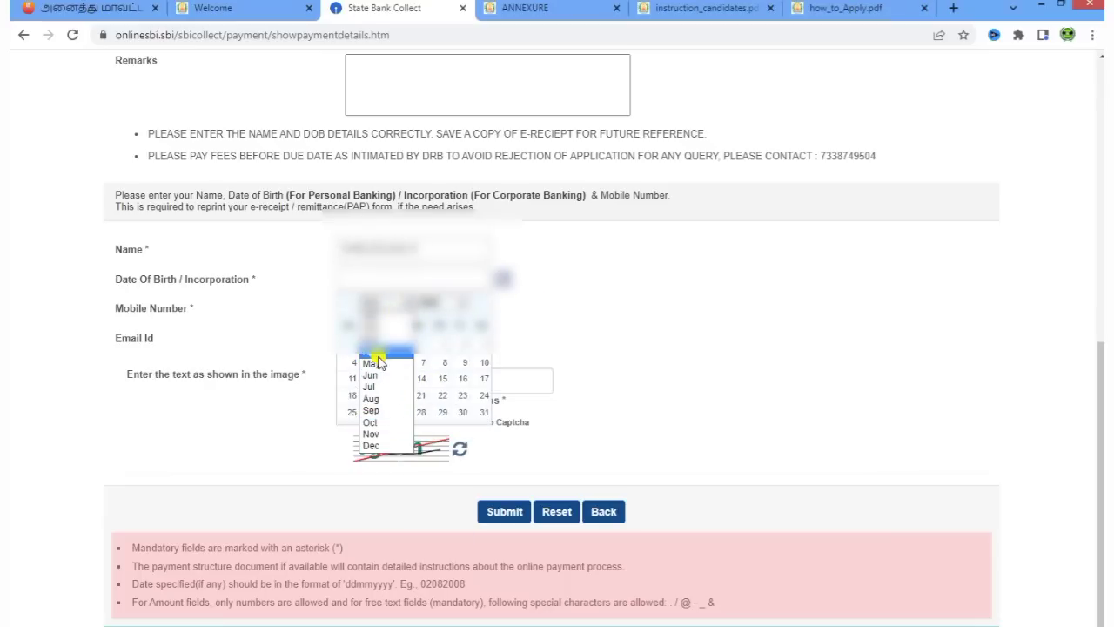
left_click(388, 349)
left_click(462, 397)
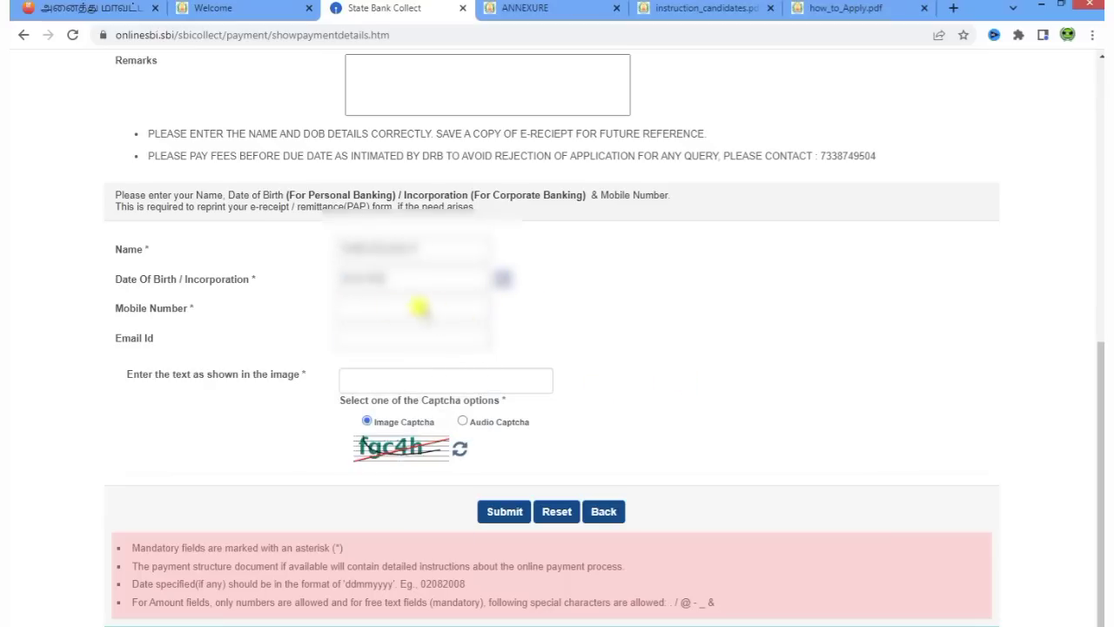
Step: Complete the reprint section with the payer's mobile number, e-mail and the image captcha text, and submit the form
left_click(409, 306)
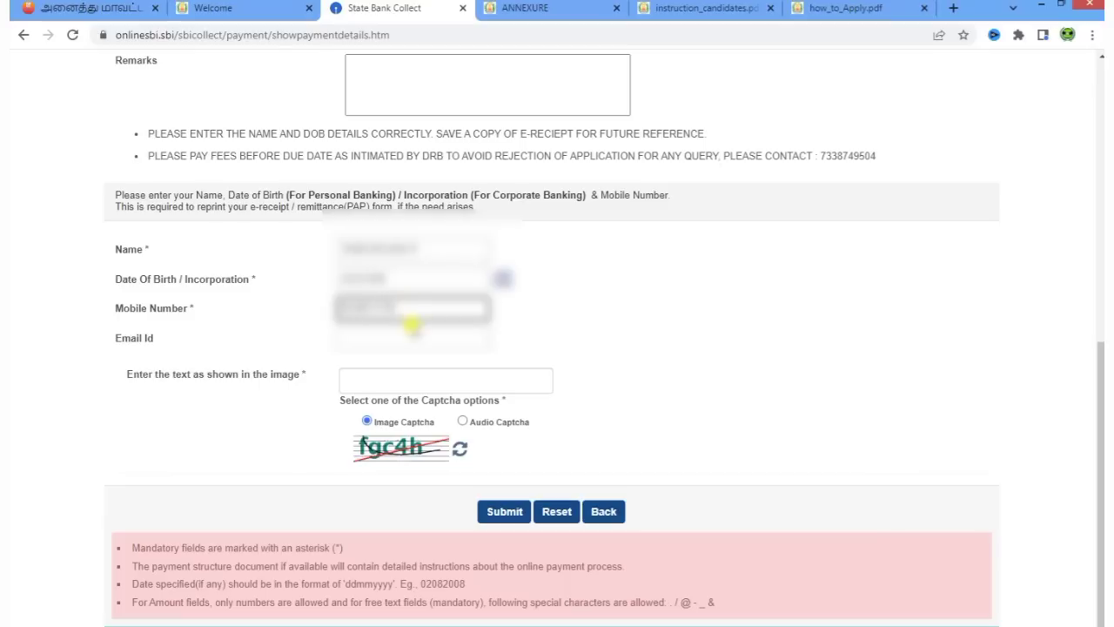
left_click(407, 325)
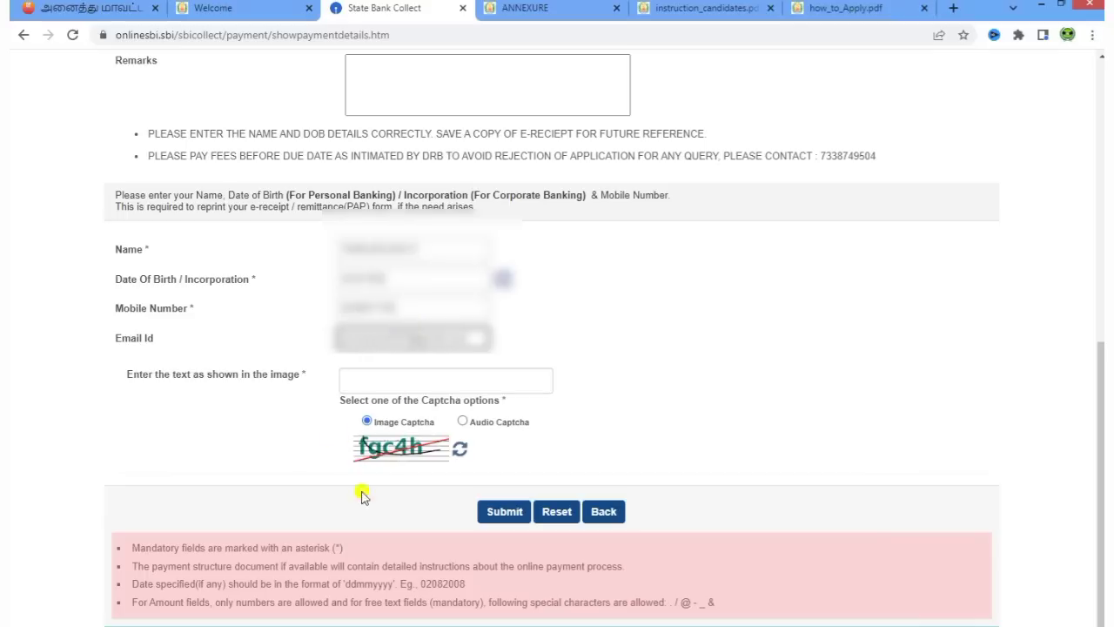
left_click(418, 377)
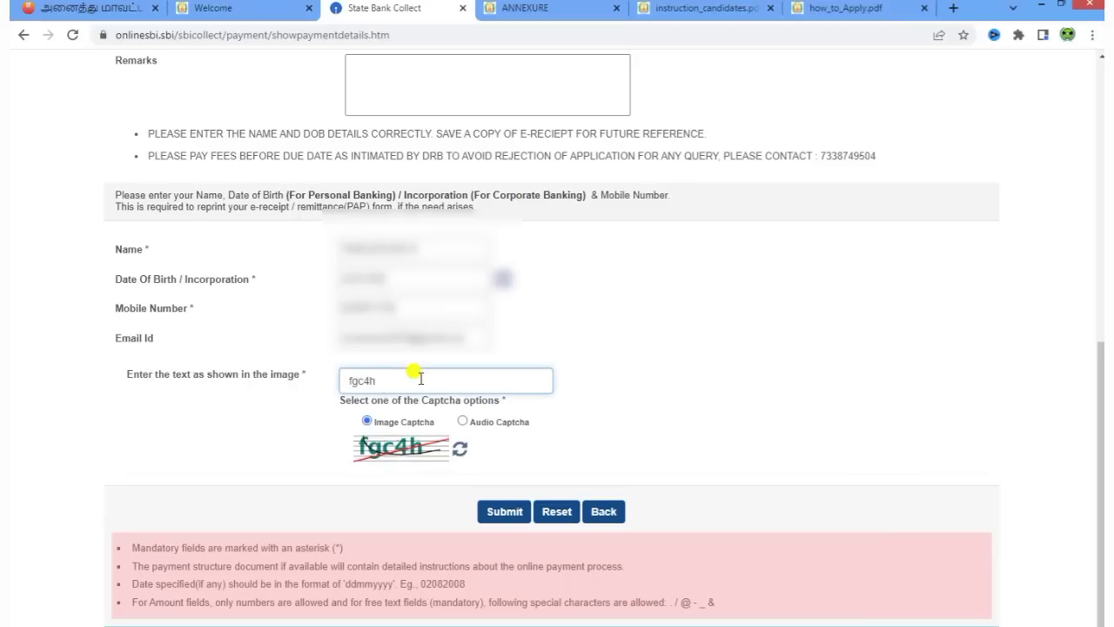
left_click(495, 512)
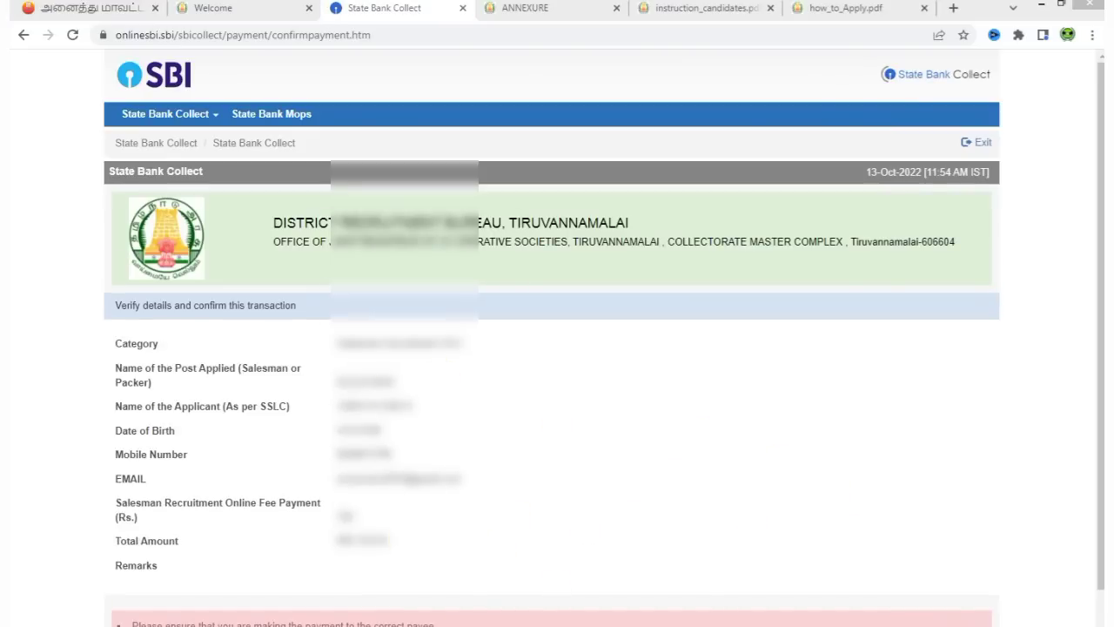
Step: Confirm the transaction details and review the bank charges for the net banking, card, UPI and other payment modes
scroll(858, 530, "down", 2)
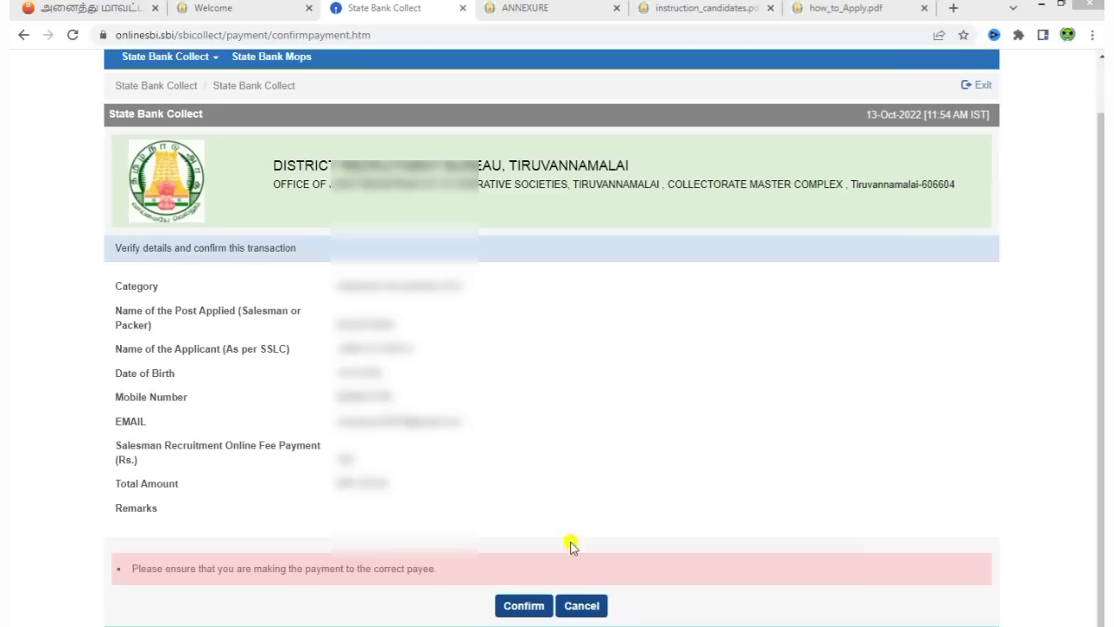
left_click(526, 606)
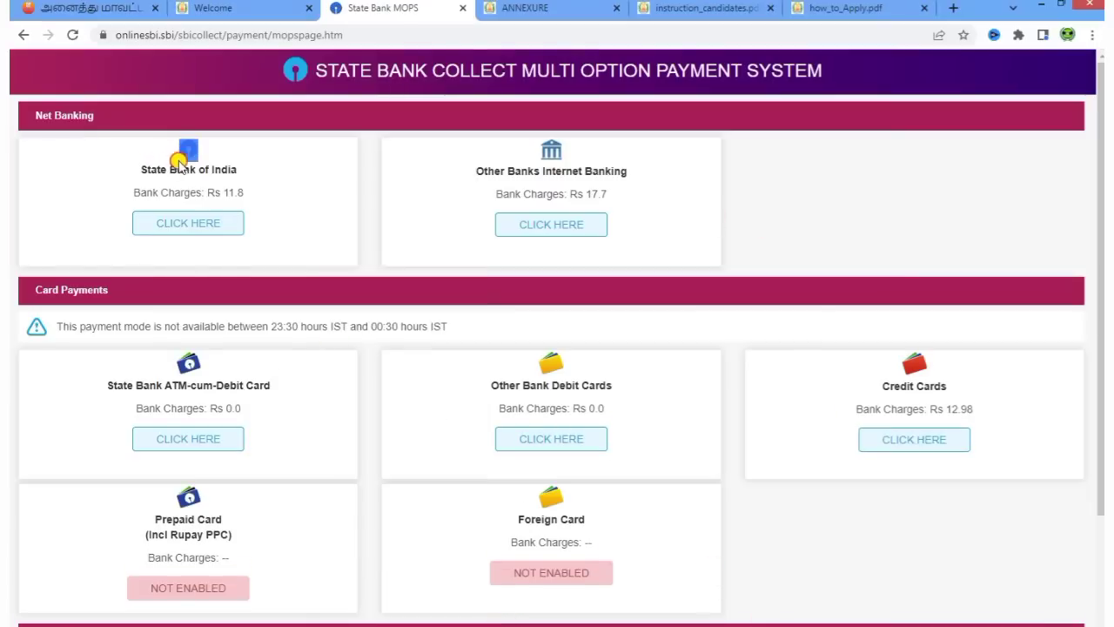
left_click_drag(178, 161, 261, 182)
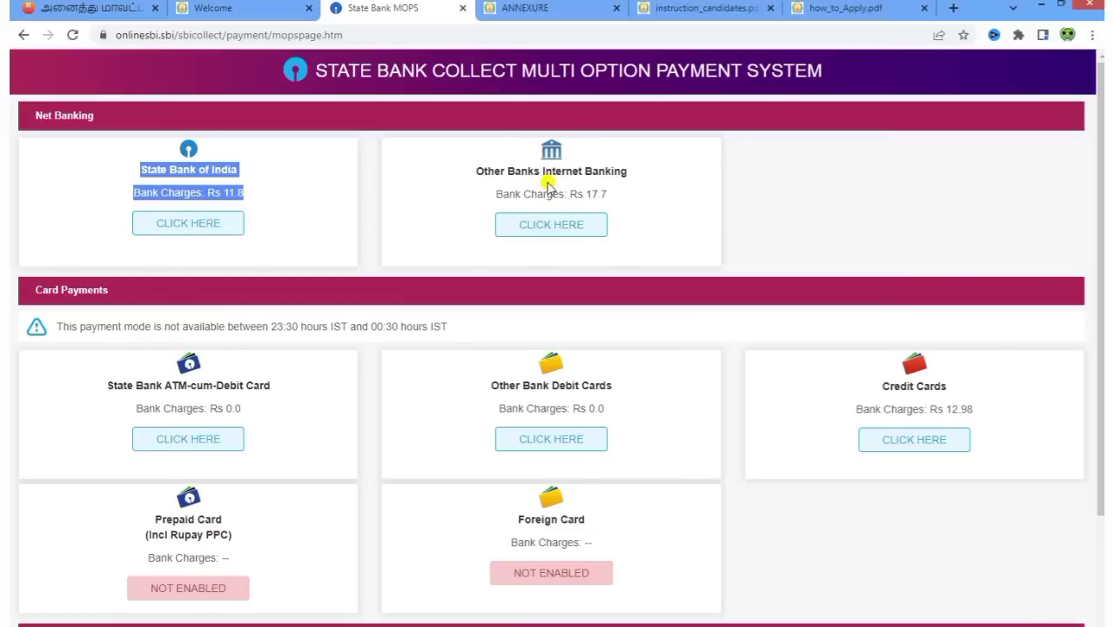
scroll(386, 383, "down", 1)
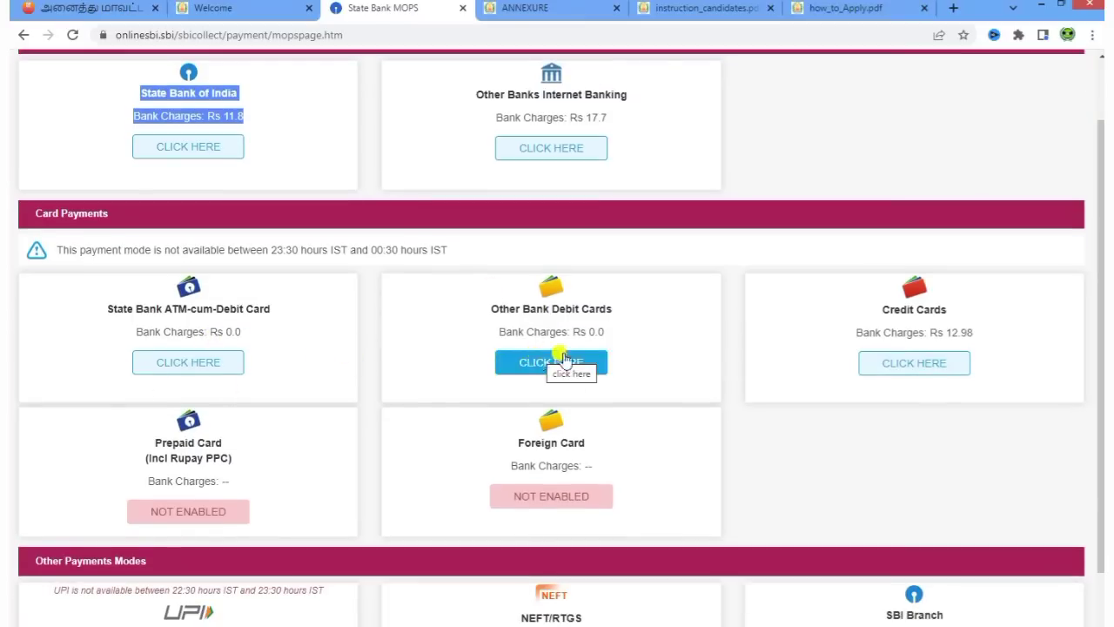
scroll(890, 460, "down", 1)
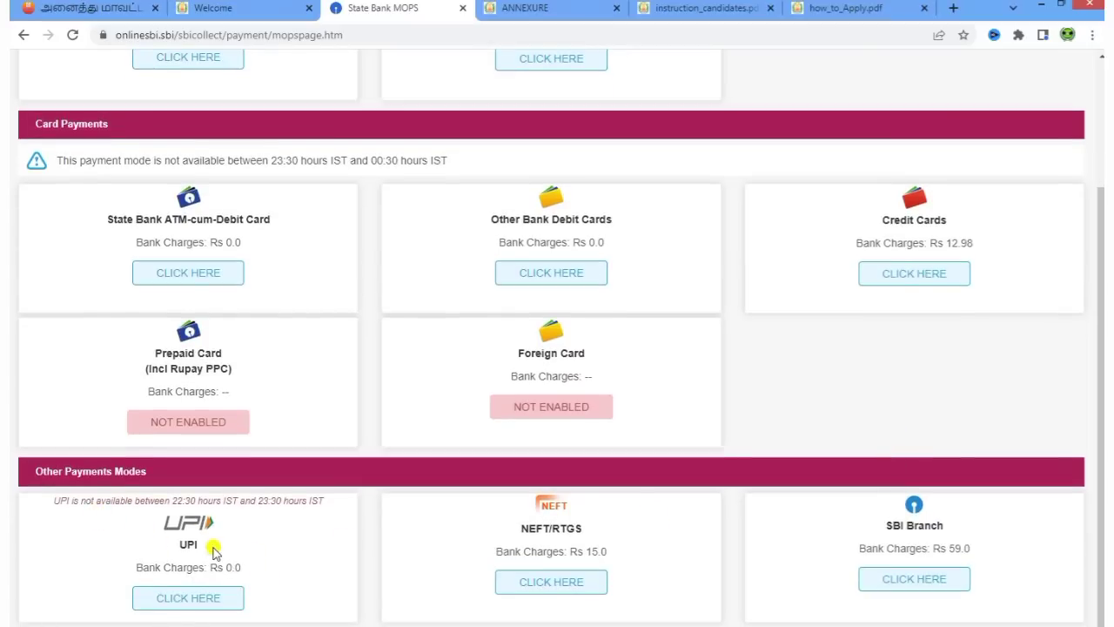
scroll(356, 544, "up", 2)
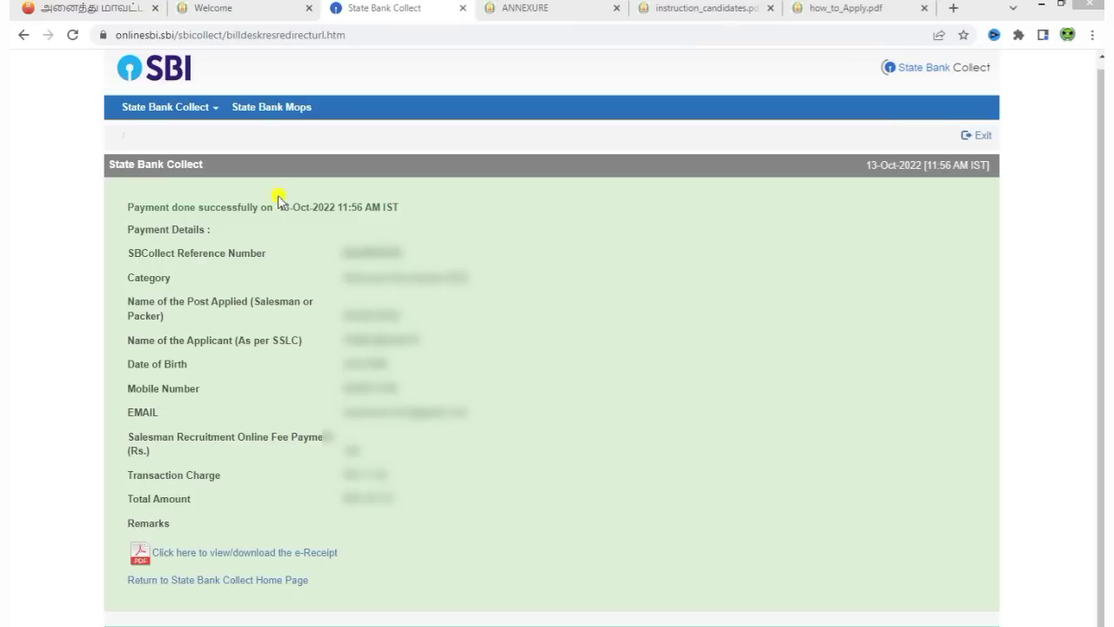
Step: Check the payment date on the completed payment page, and open its e-Receipt to review the payment details
left_click_drag(133, 206, 406, 209)
left_click(685, 488)
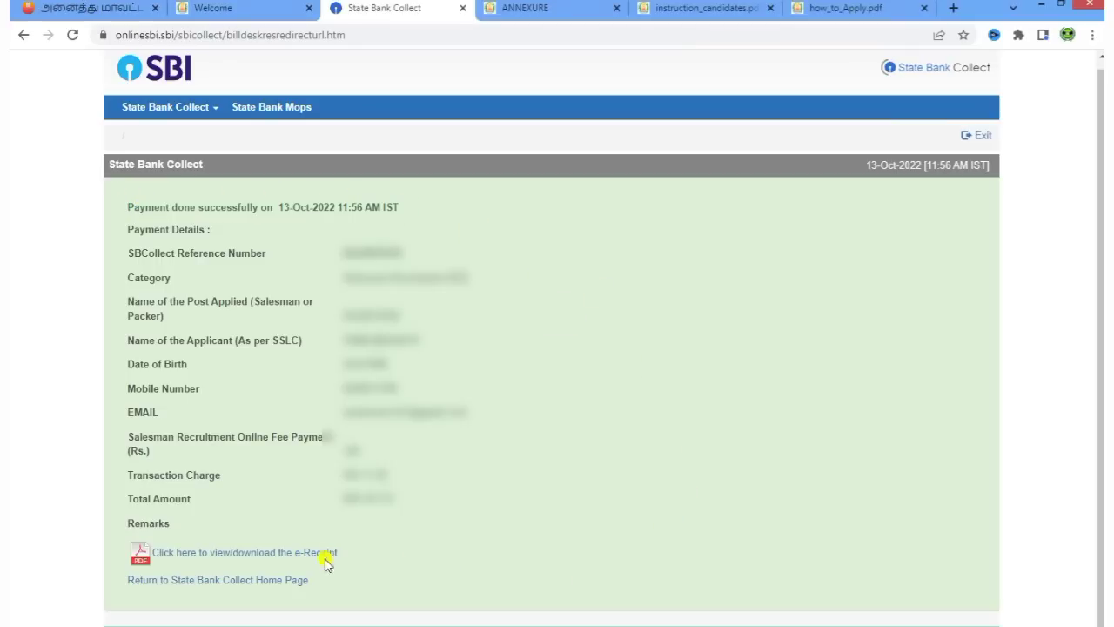
left_click(234, 557)
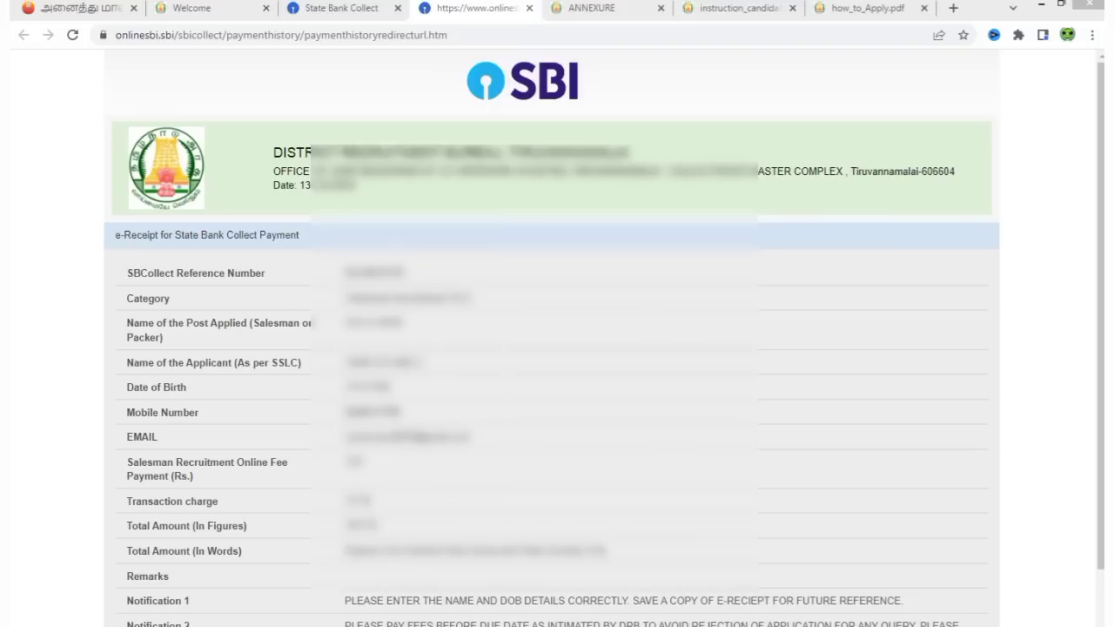
scroll(758, 95, "down", 1)
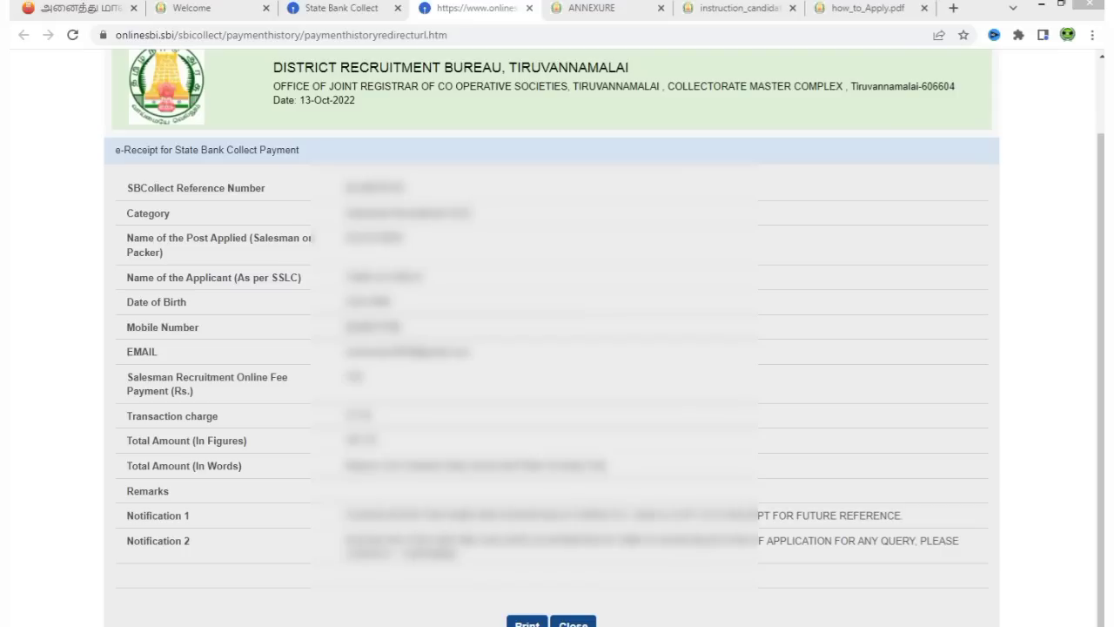
scroll(701, 393, "up", 1)
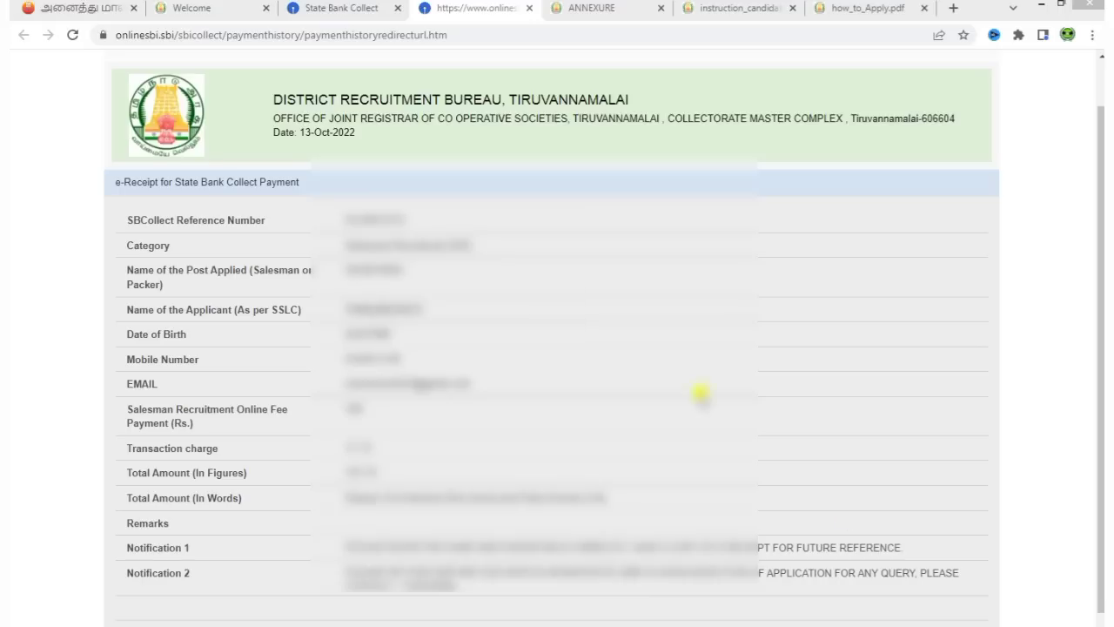
Step: Return to the recruitment bureau site, apply for the Recruitment of SALESMEN notification, and answer Yes to having already paid the application fee
left_click(180, 9)
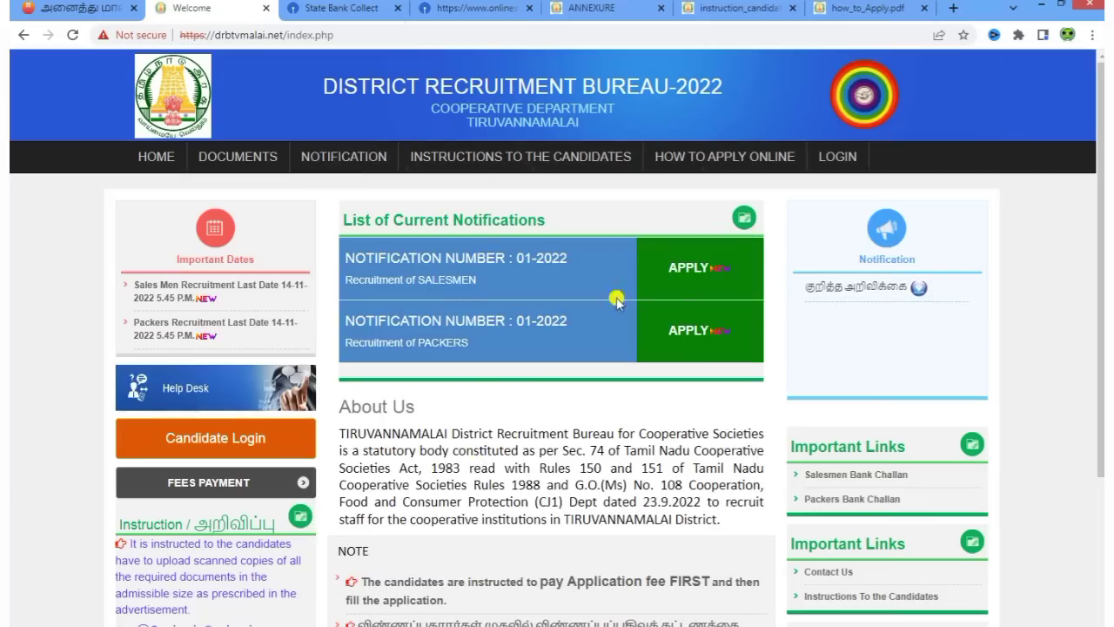
left_click(696, 268)
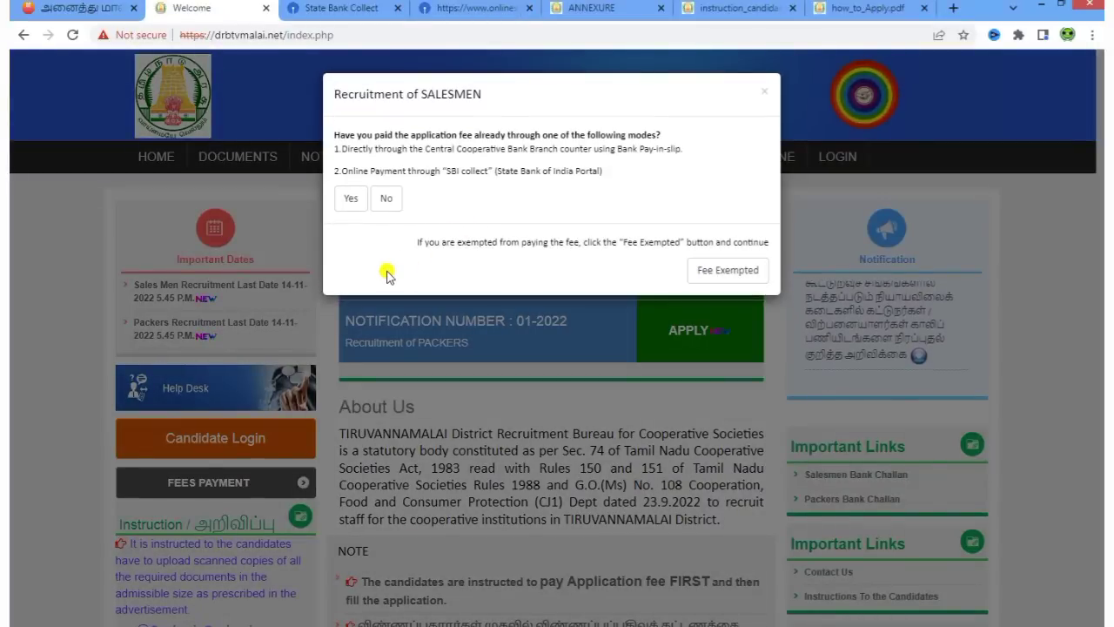
left_click(349, 201)
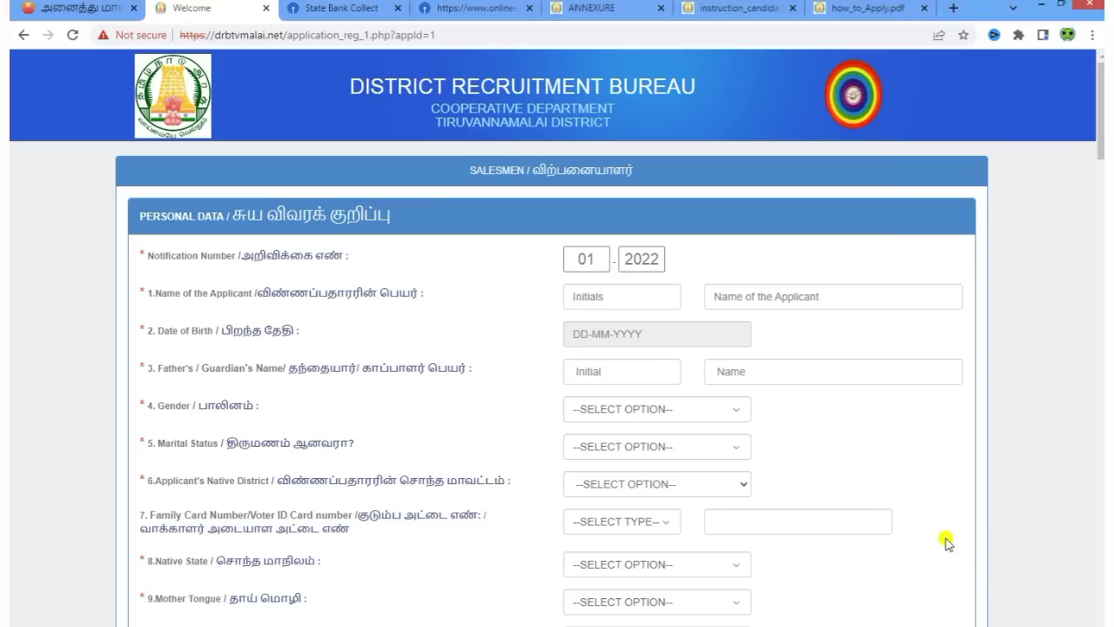
Step: Enter the applicant's initial and name in the Personal Data section
scroll(948, 544, "down", 1)
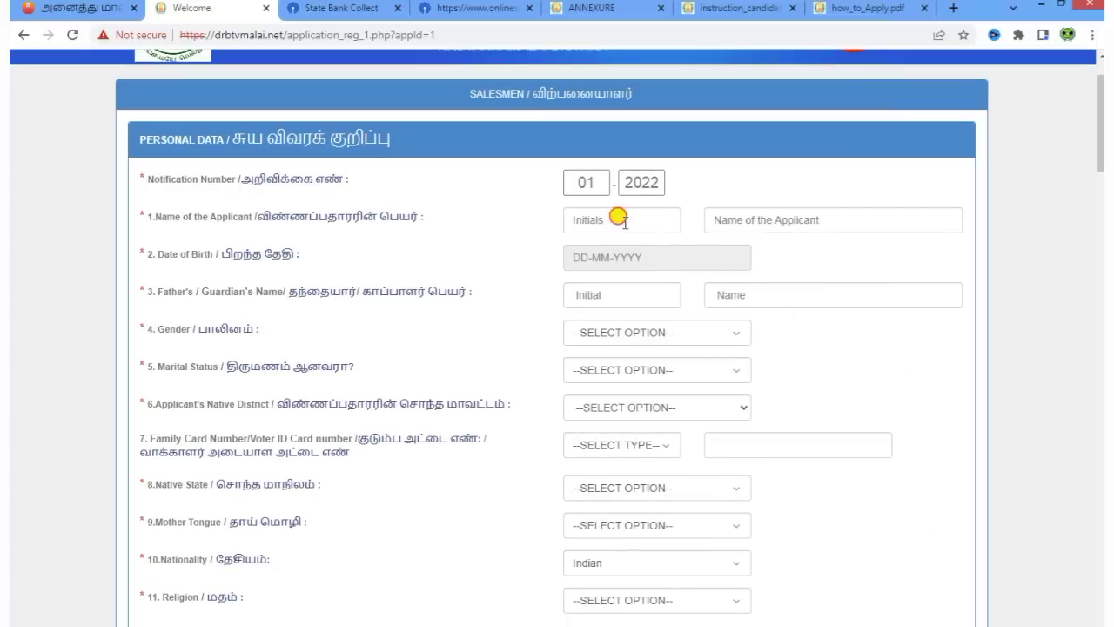
left_click(619, 217)
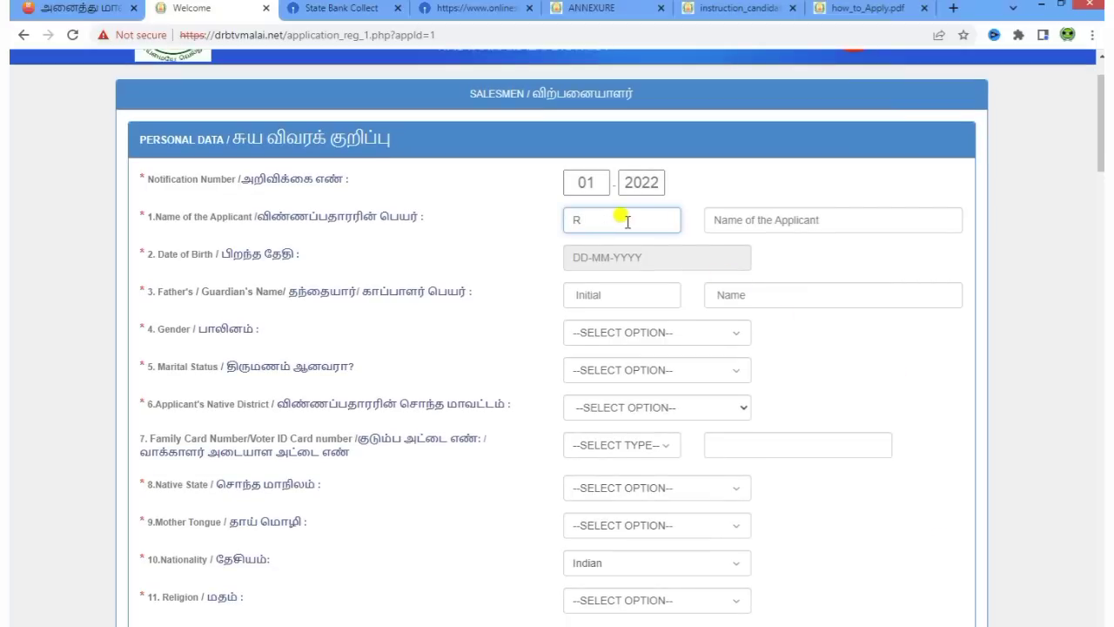
left_click(774, 220)
type("S")
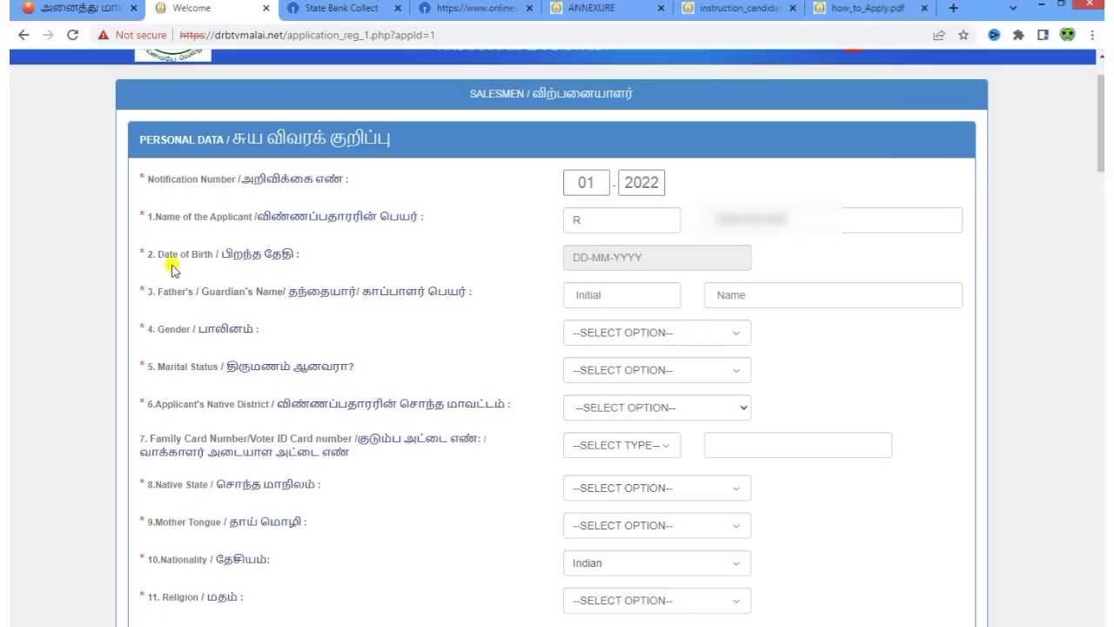
left_click(328, 272)
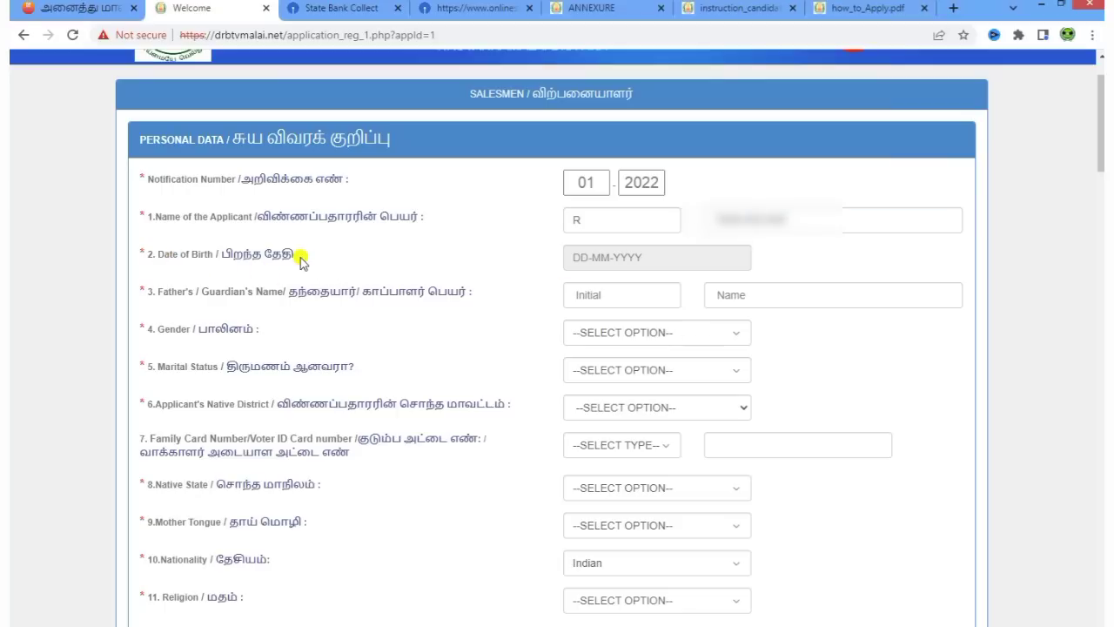
Step: Pick the applicant's date of birth in the calendar by choosing its year, month and day
left_click(658, 257)
left_click(702, 285)
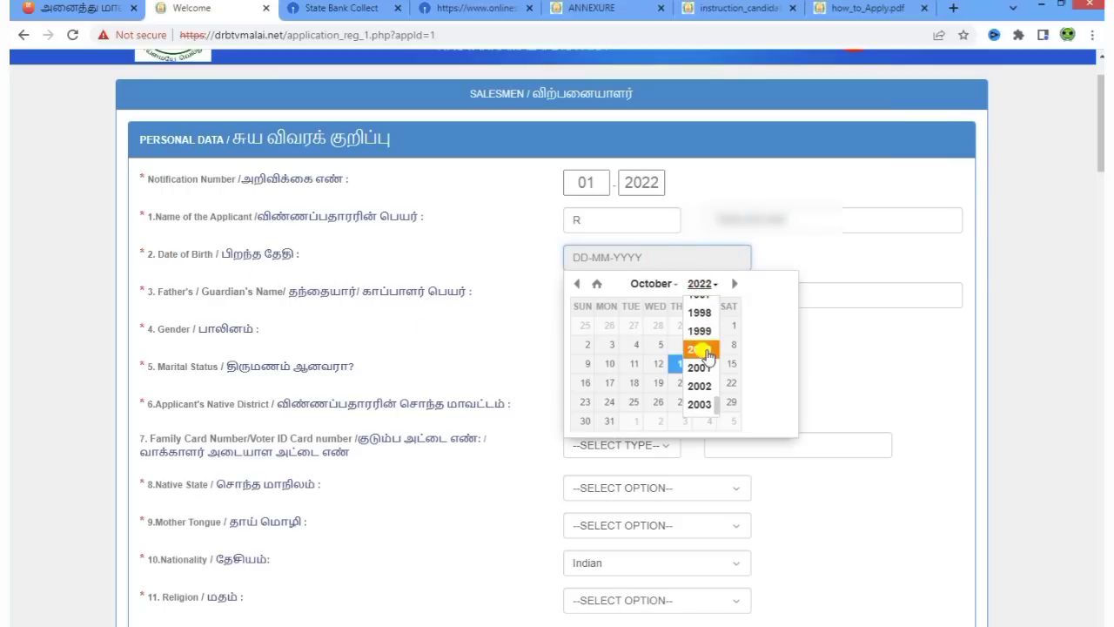
left_click(705, 322)
left_click(654, 284)
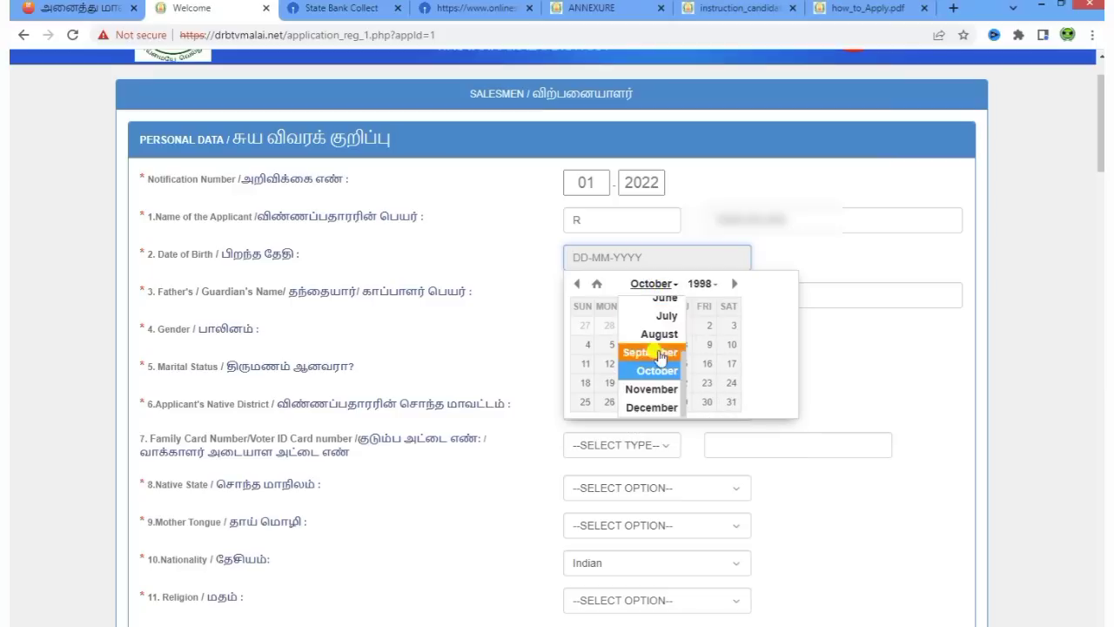
scroll(656, 357, "up", 4)
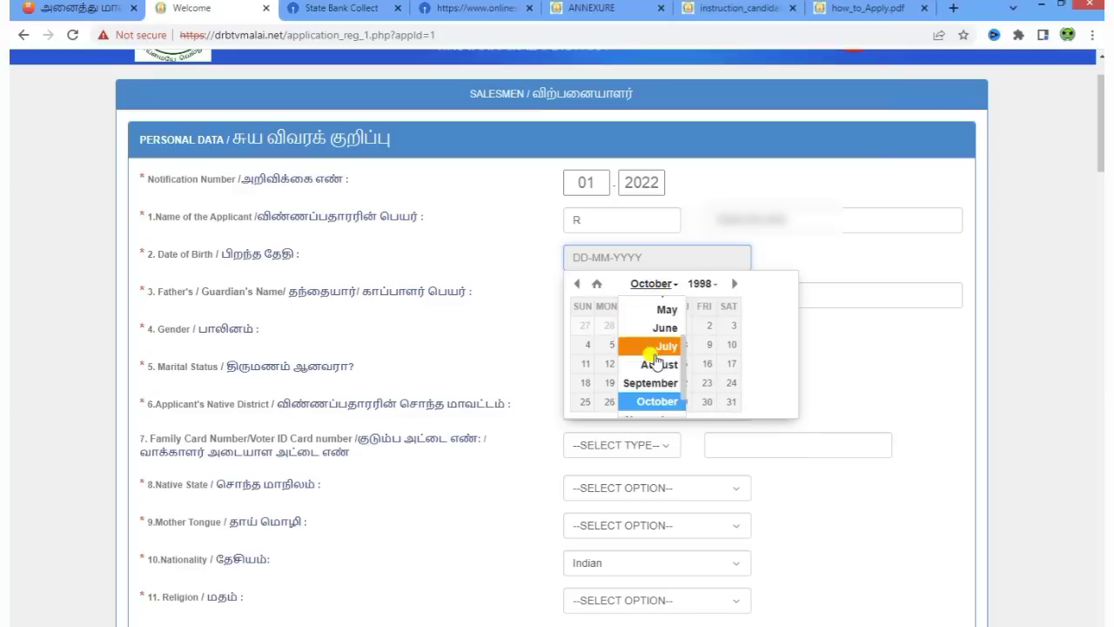
left_click(657, 357)
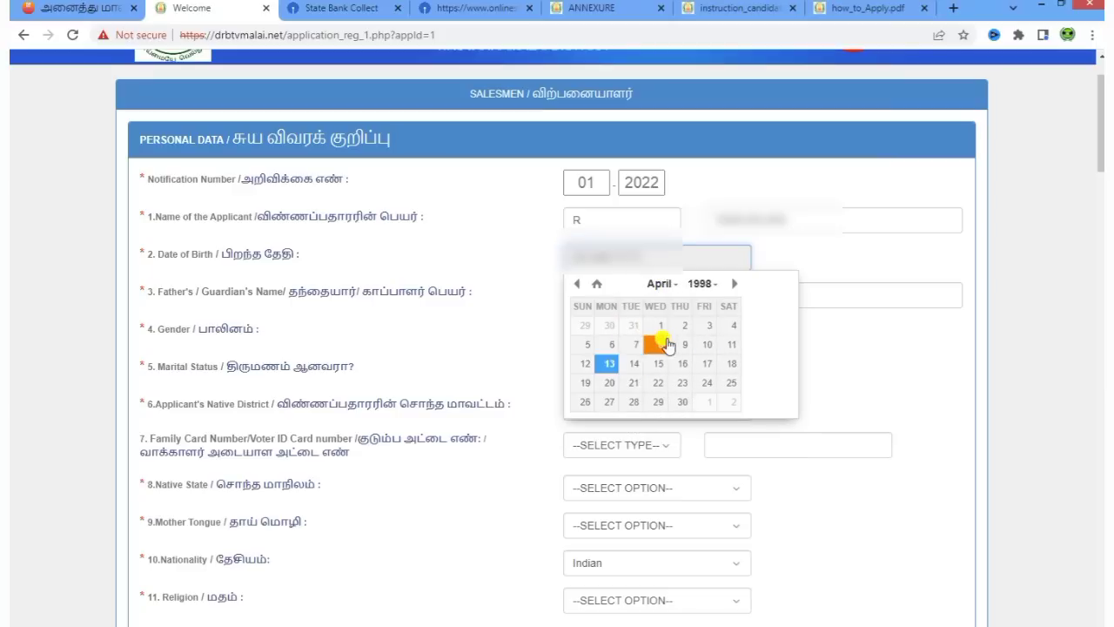
left_click(705, 383)
left_click(827, 378)
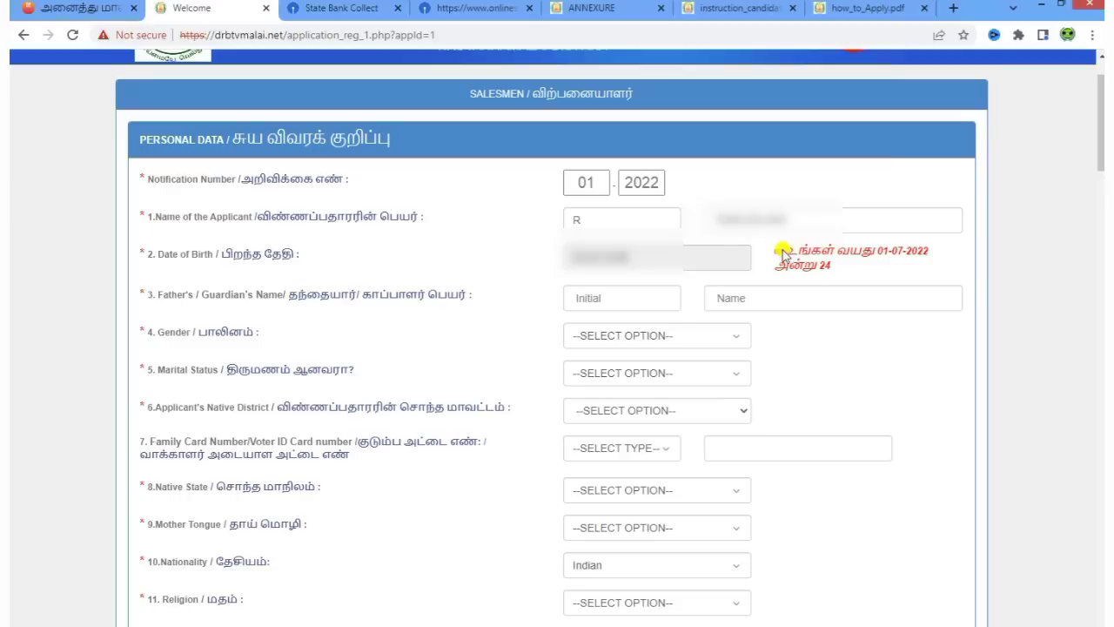
Step: Enter the initial and name of the applicant's father or guardian
left_click(589, 297)
type("R")
left_click(764, 296)
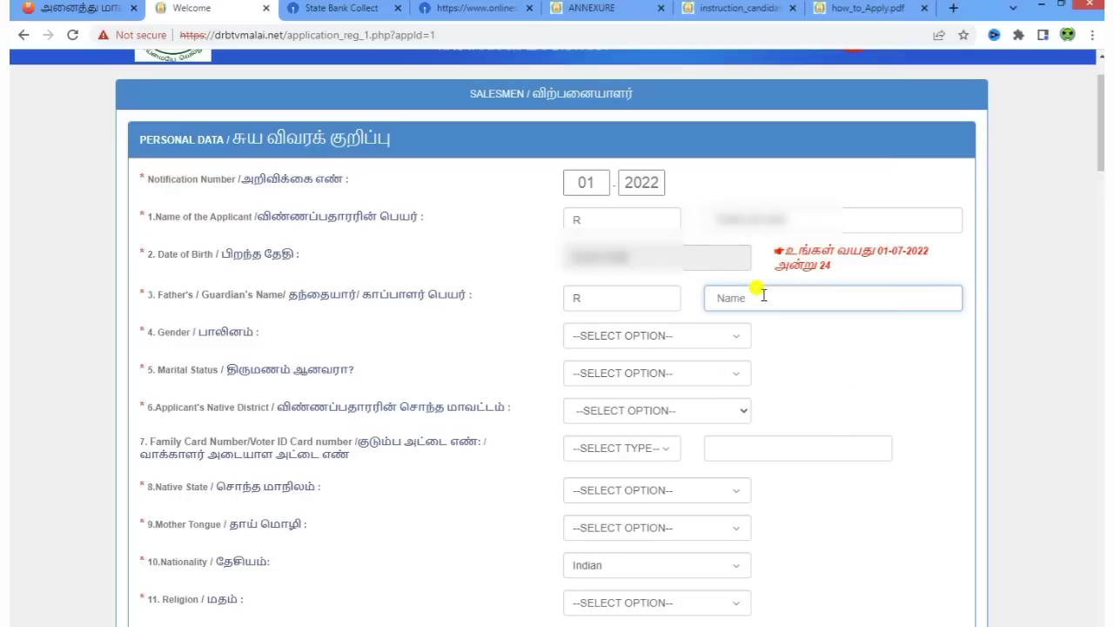
type("RA")
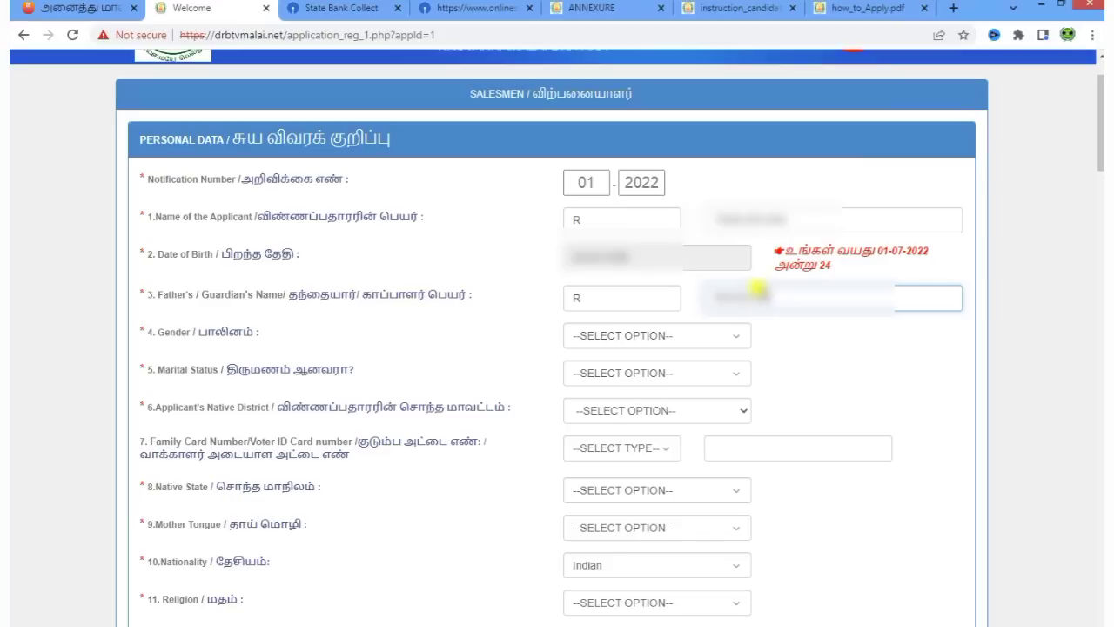
left_click(840, 372)
Step: Set the gender to Male and the marital status to UnMarried
left_click(622, 352)
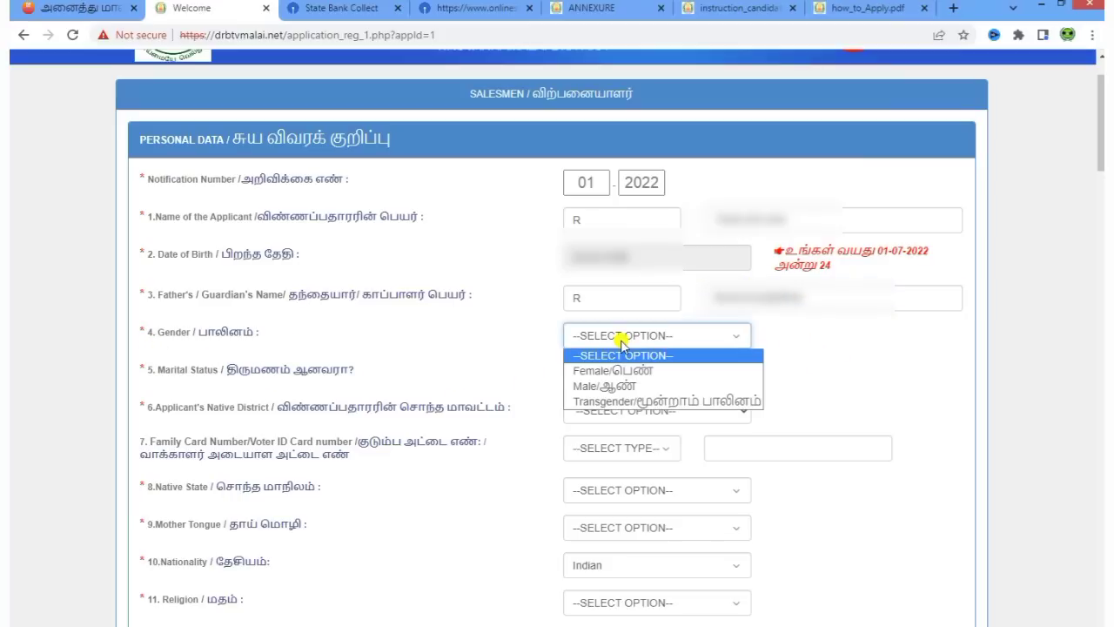
left_click(615, 384)
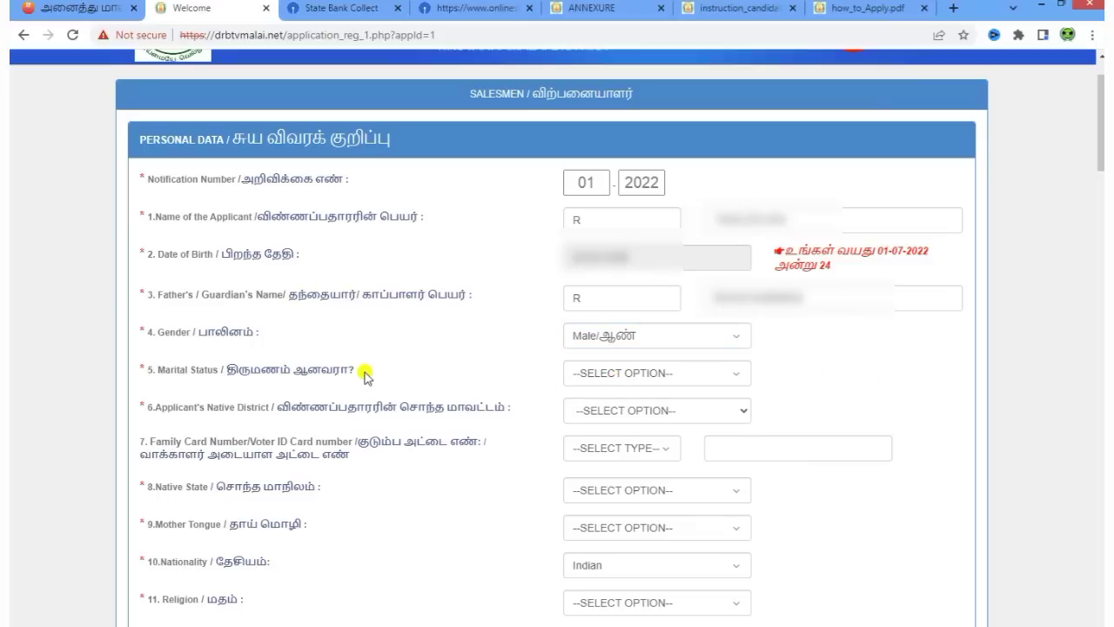
left_click(600, 373)
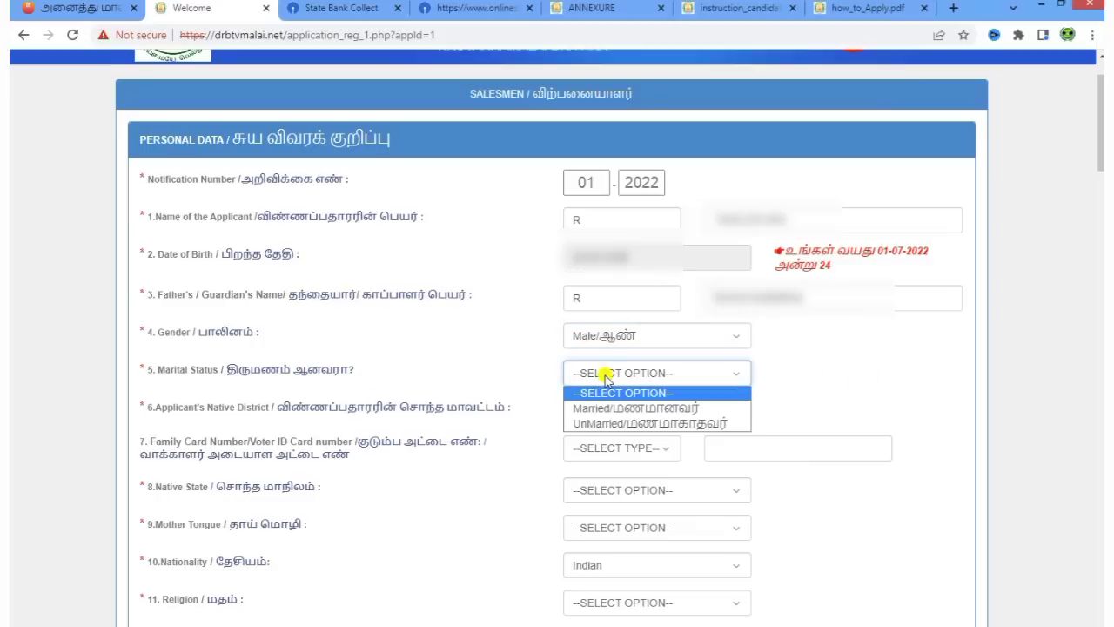
left_click(618, 423)
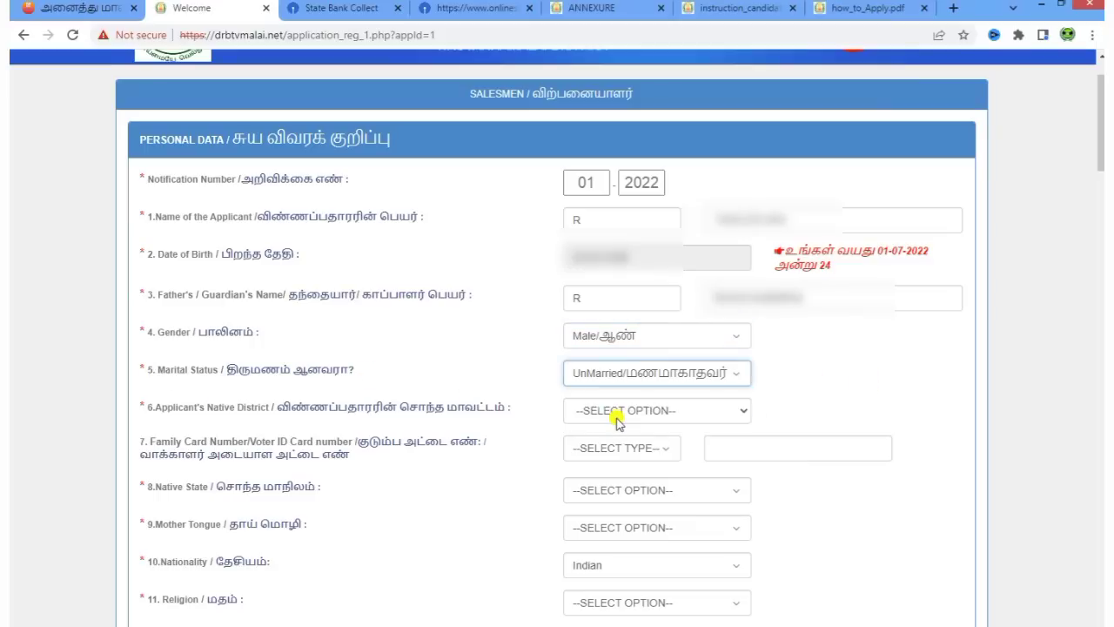
left_click(444, 478)
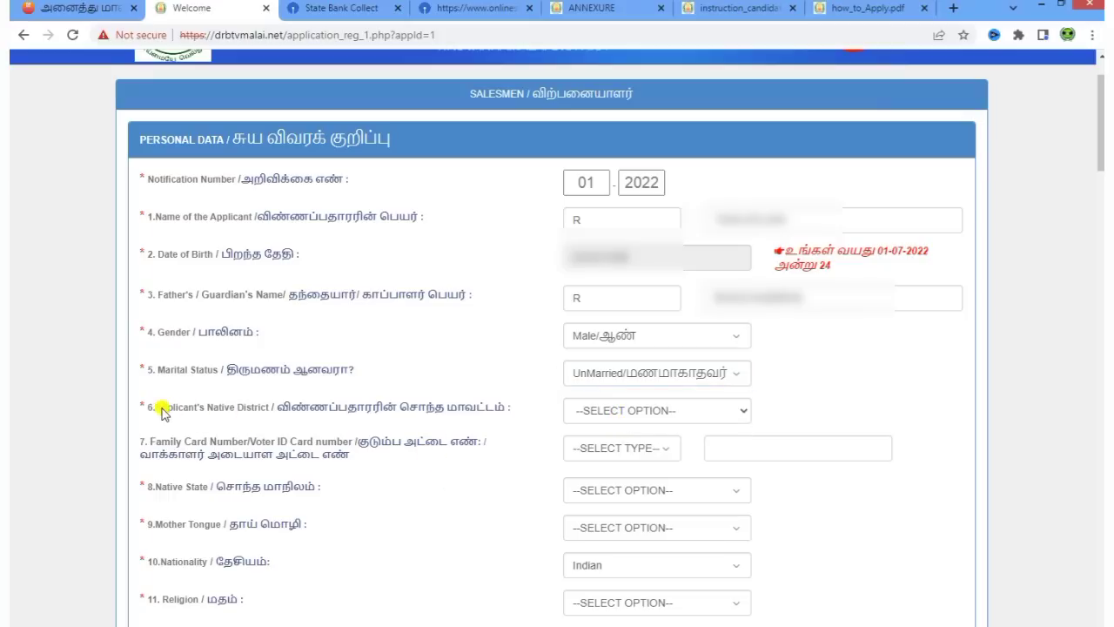
Step: Set the applicant's native district to Thiruvannamalai
left_click(632, 411)
scroll(651, 348, "down", 5)
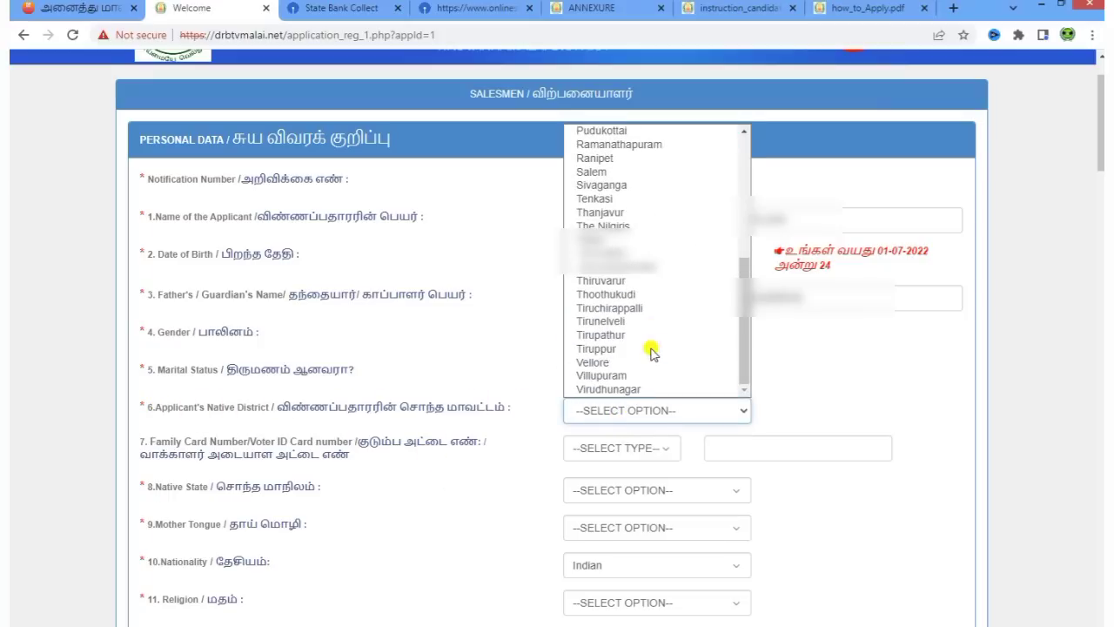
left_click(638, 266)
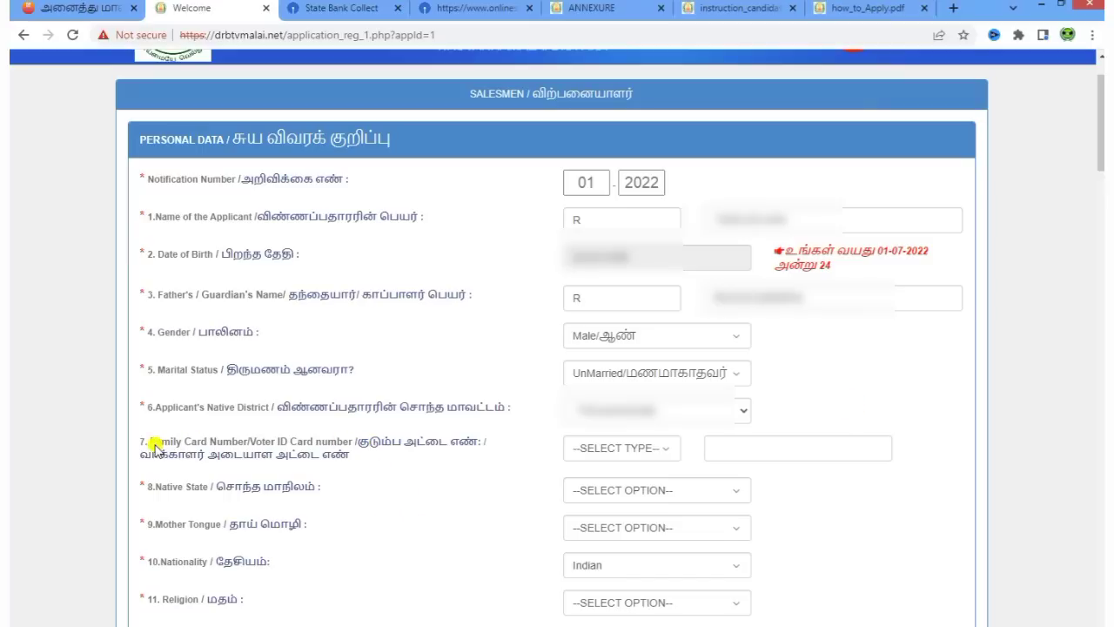
left_click_drag(354, 444, 450, 458)
left_click(457, 471)
left_click(632, 448)
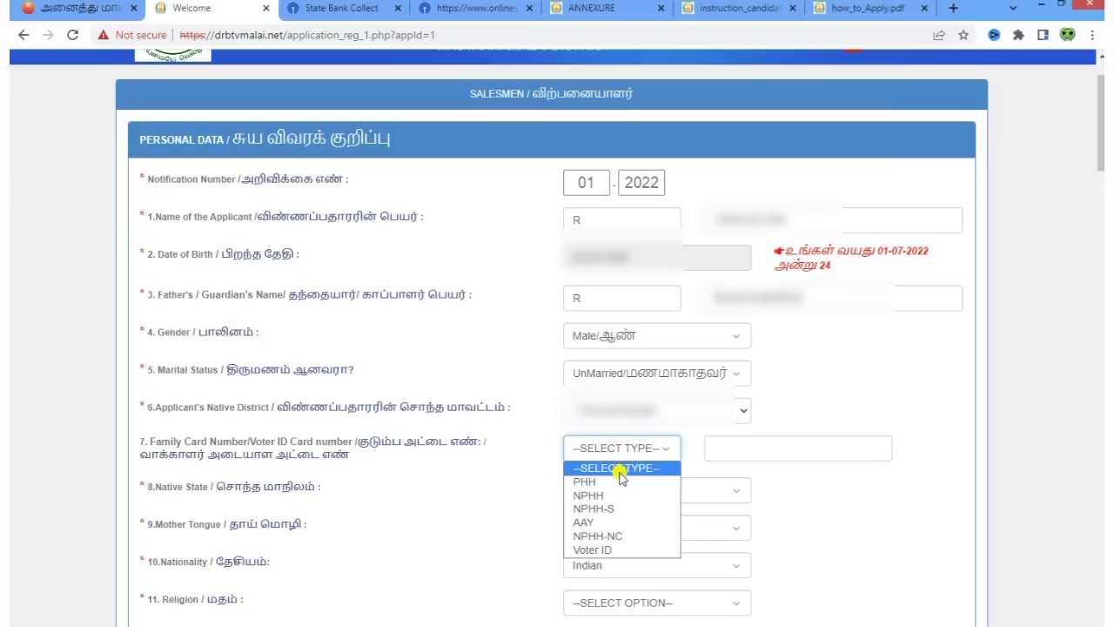
left_click(597, 549)
left_click(747, 448)
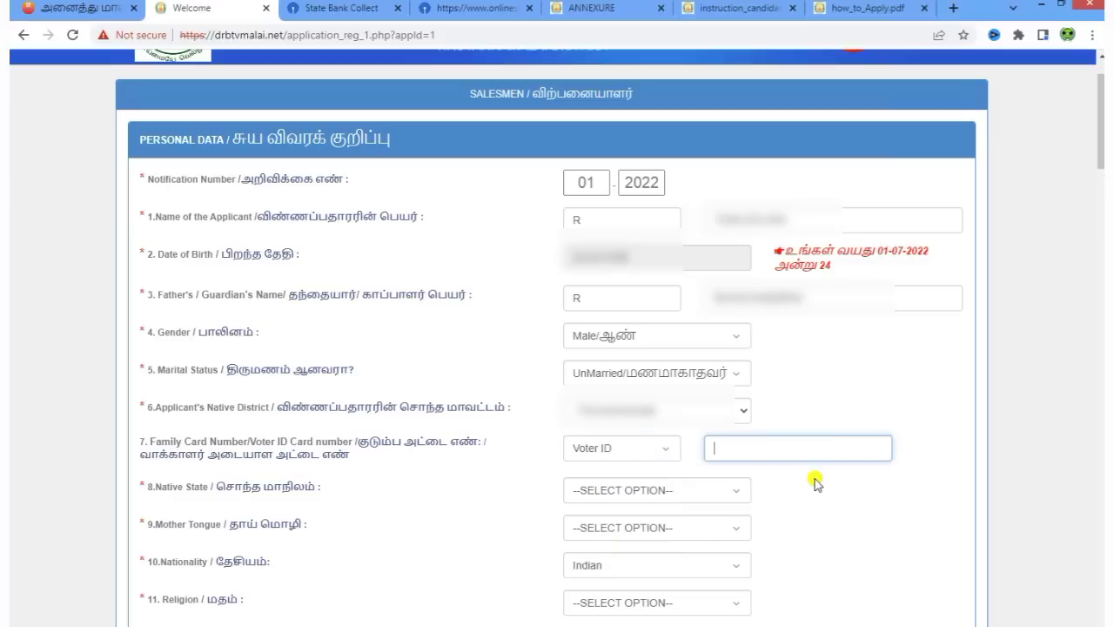
Step: Choose PHH as the family card type and enter the applicant's family card number
left_click(610, 449)
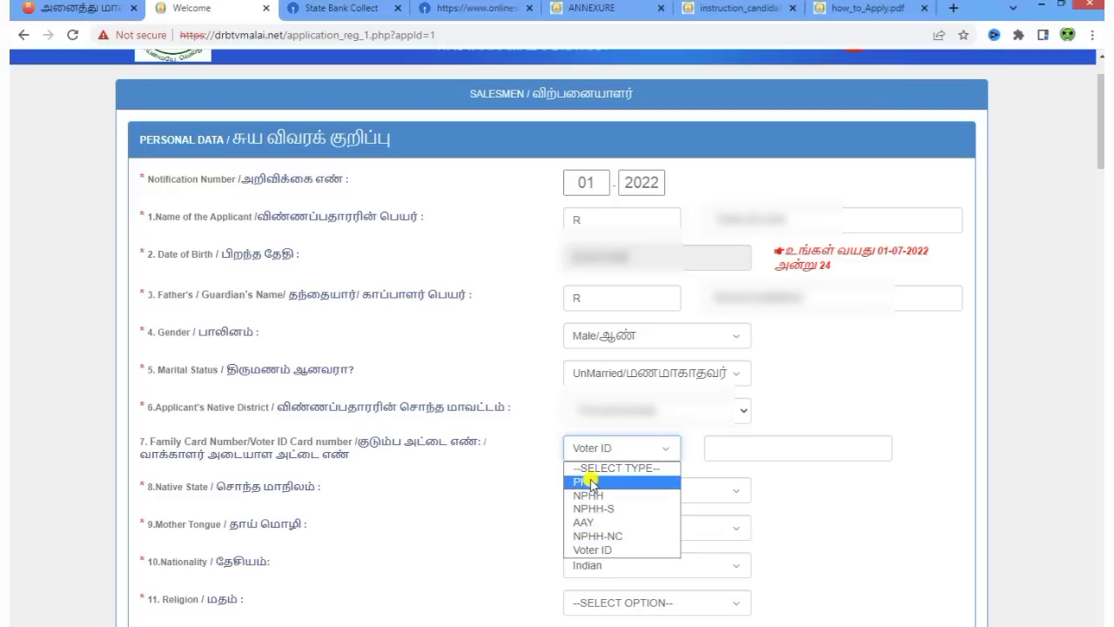
left_click(590, 482)
left_click(727, 450)
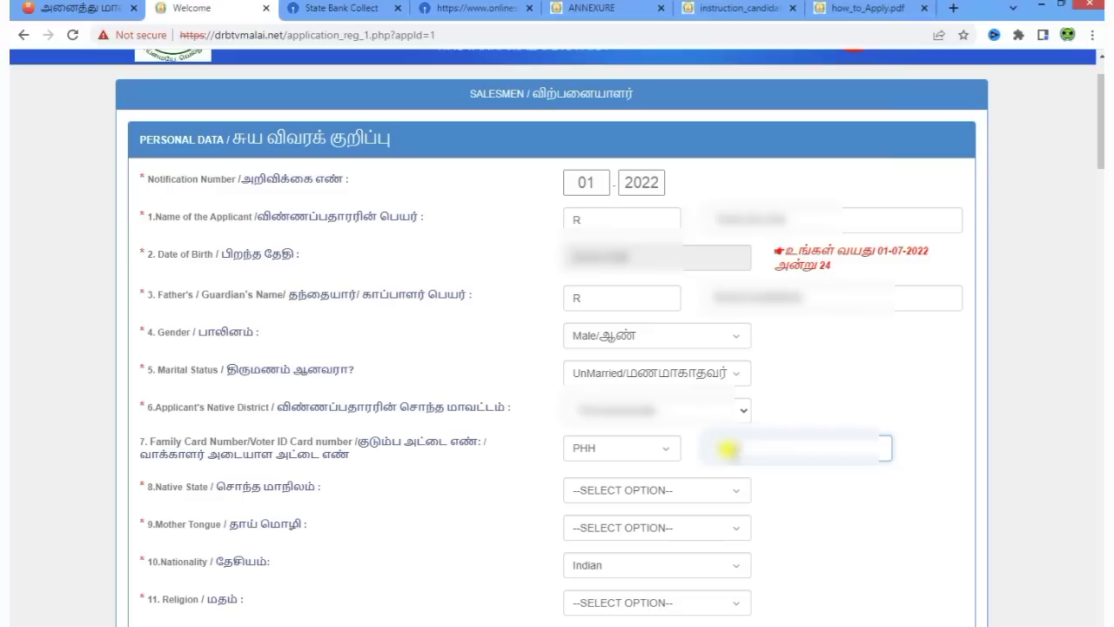
left_click(855, 498)
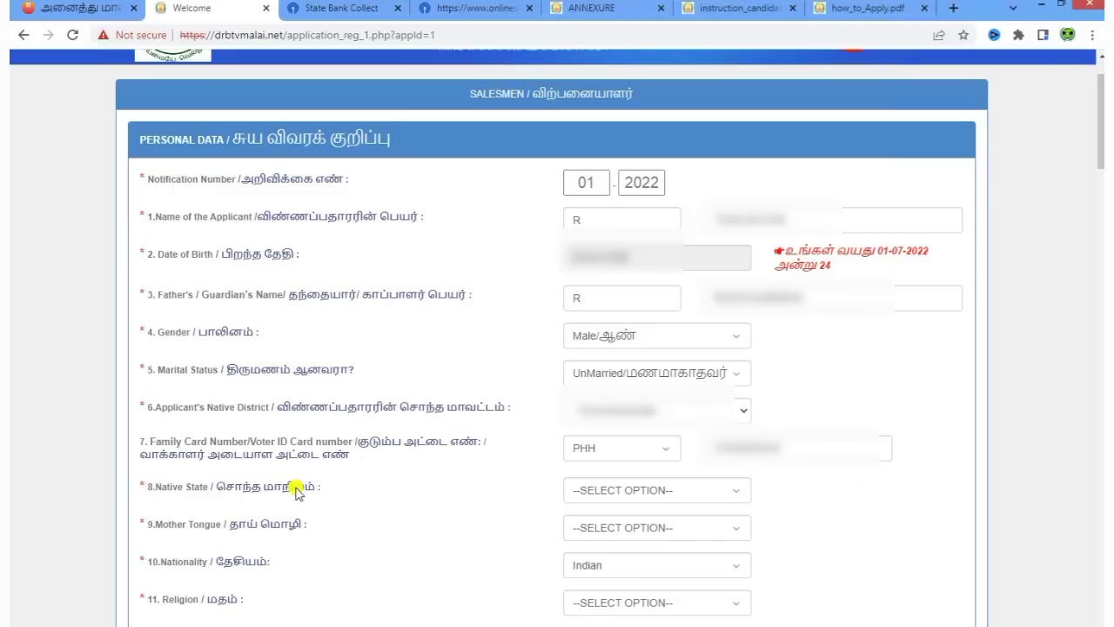
Step: Set the native state to Tamil Nadu and the district under it to Thiruvannamalai
left_click(709, 490)
scroll(647, 423, "down", 3)
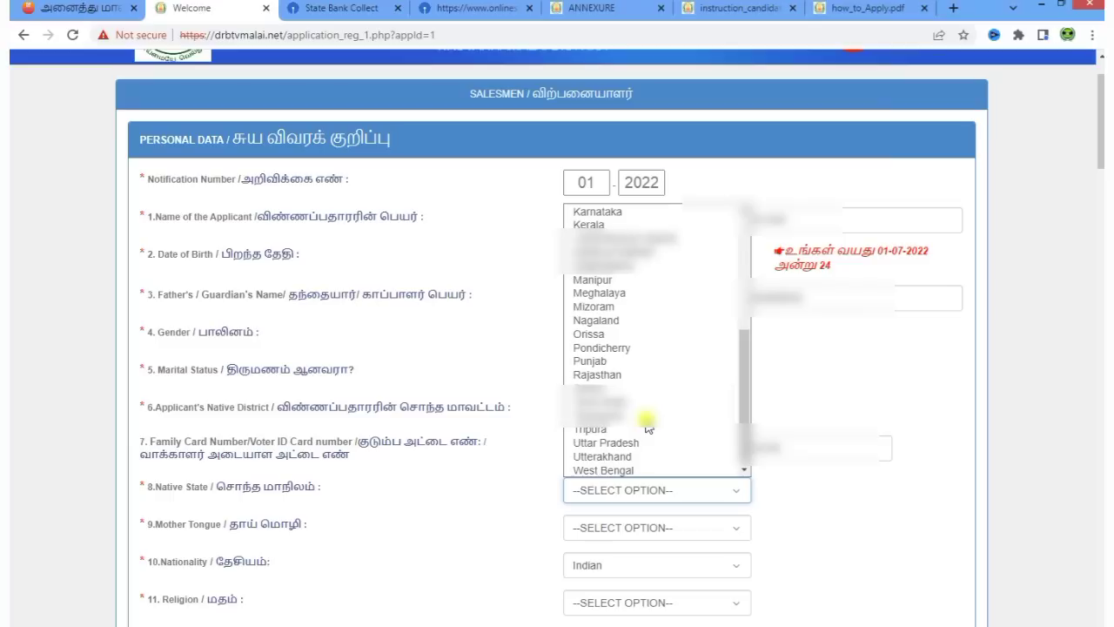
left_click(640, 401)
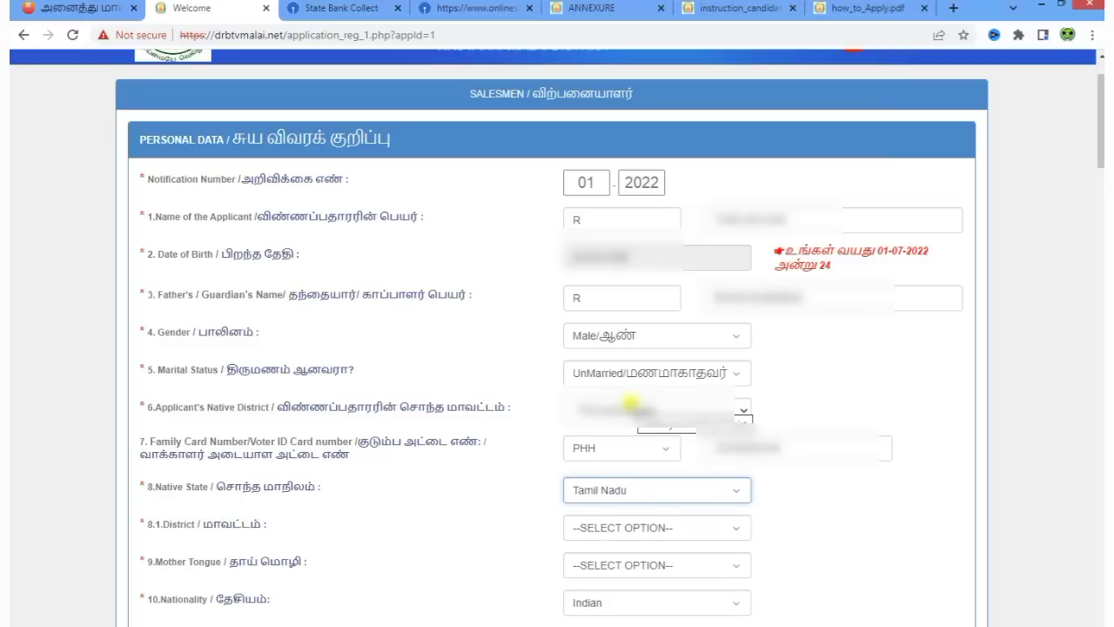
scroll(646, 256, "down", 4)
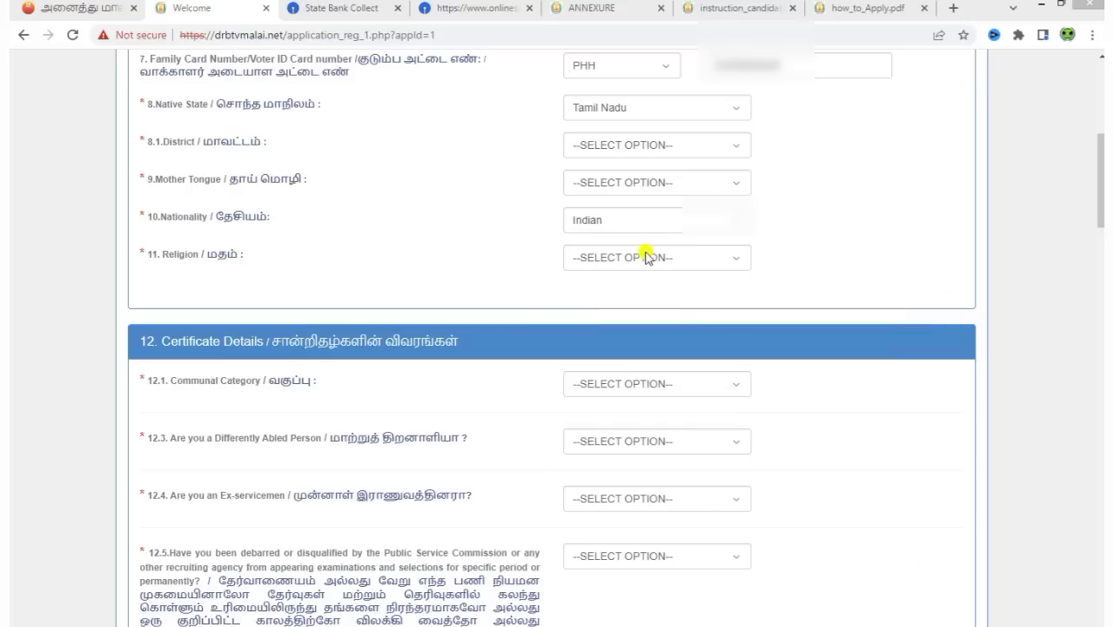
left_click(601, 150)
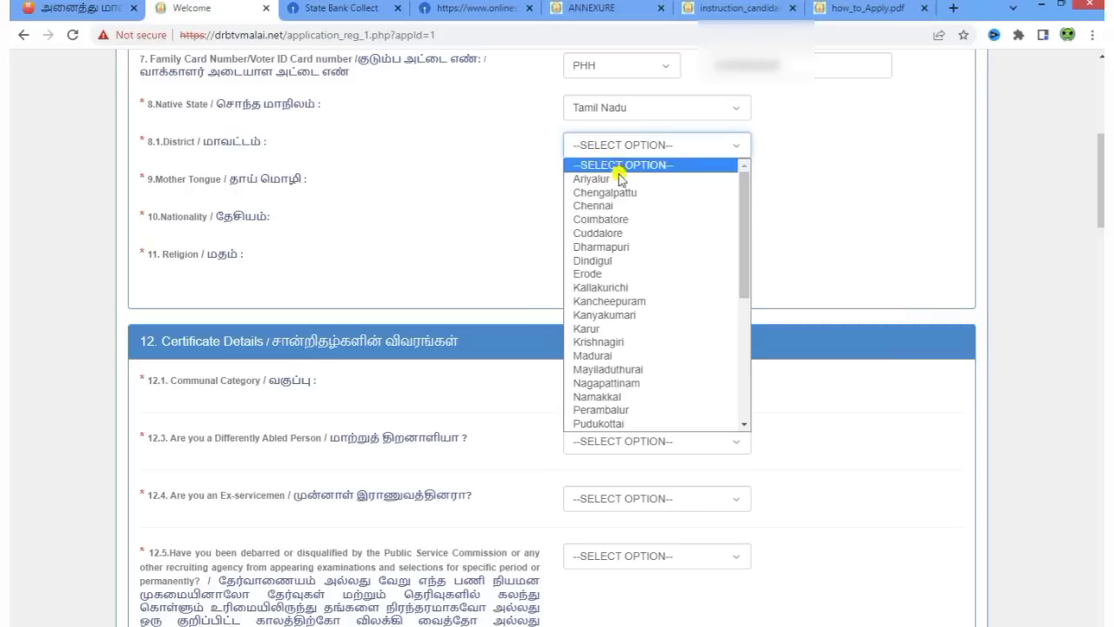
scroll(641, 281, "down", 5)
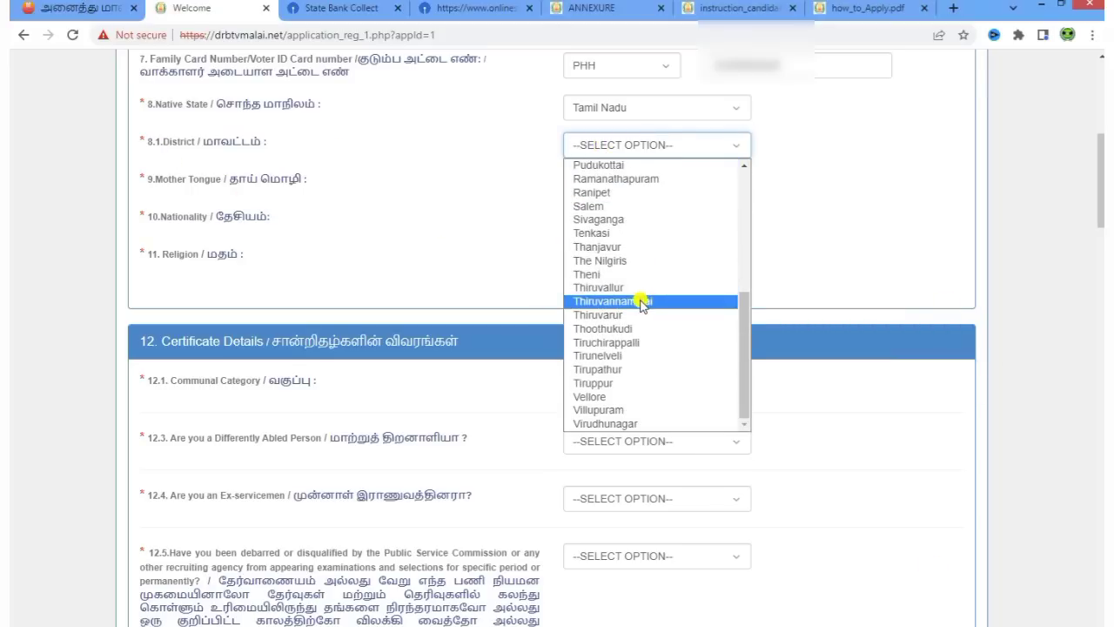
left_click(642, 301)
left_click(496, 256)
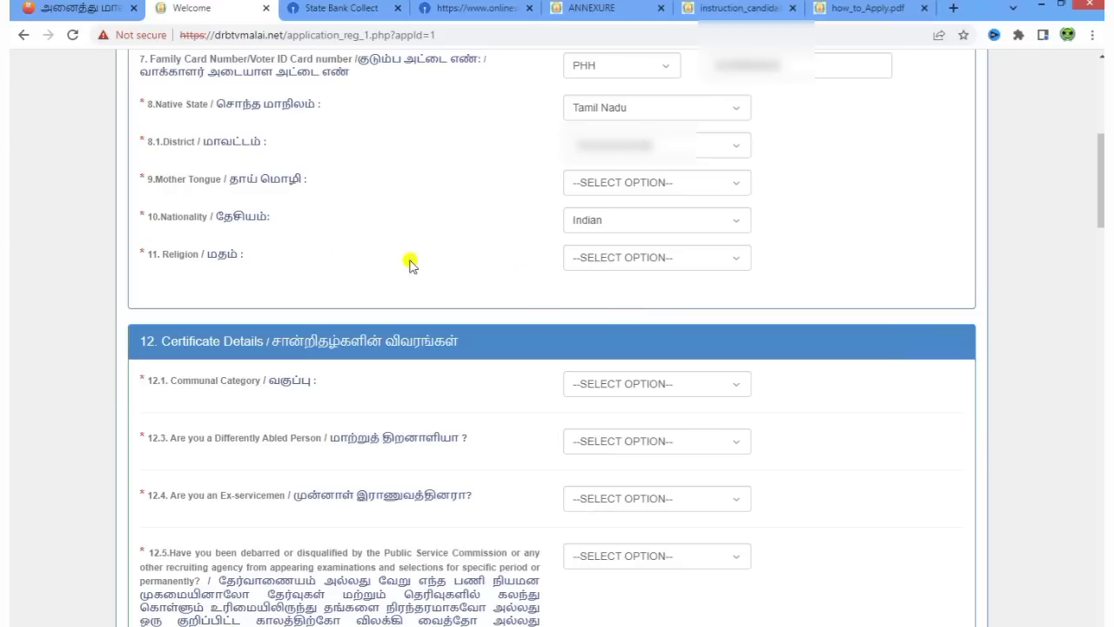
Step: Set the mother tongue to TAMIL
left_click(672, 182)
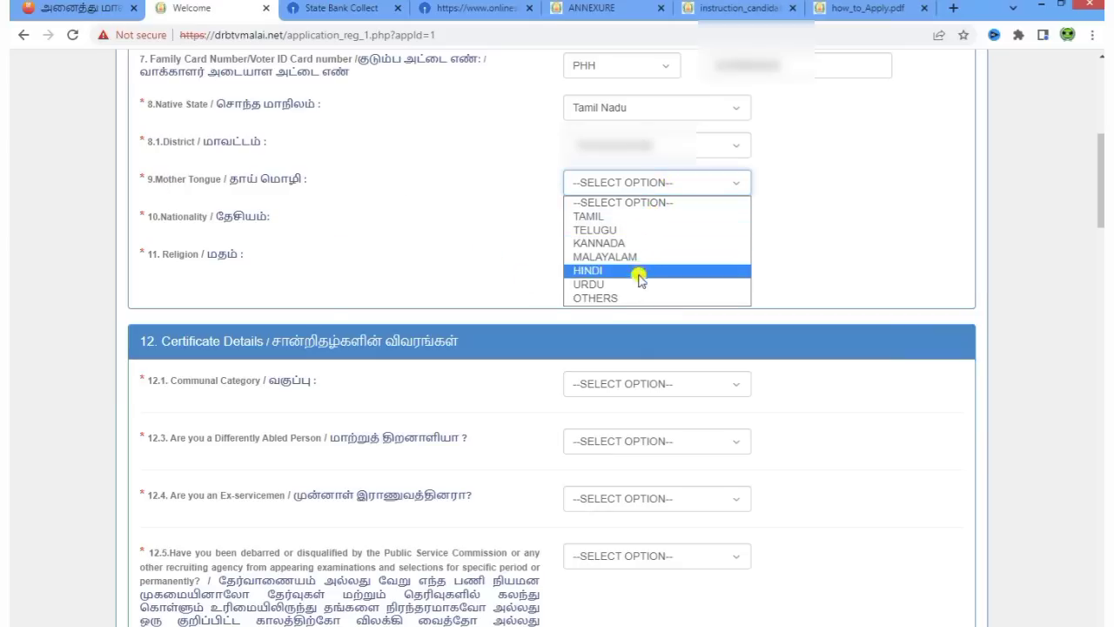
left_click(606, 217)
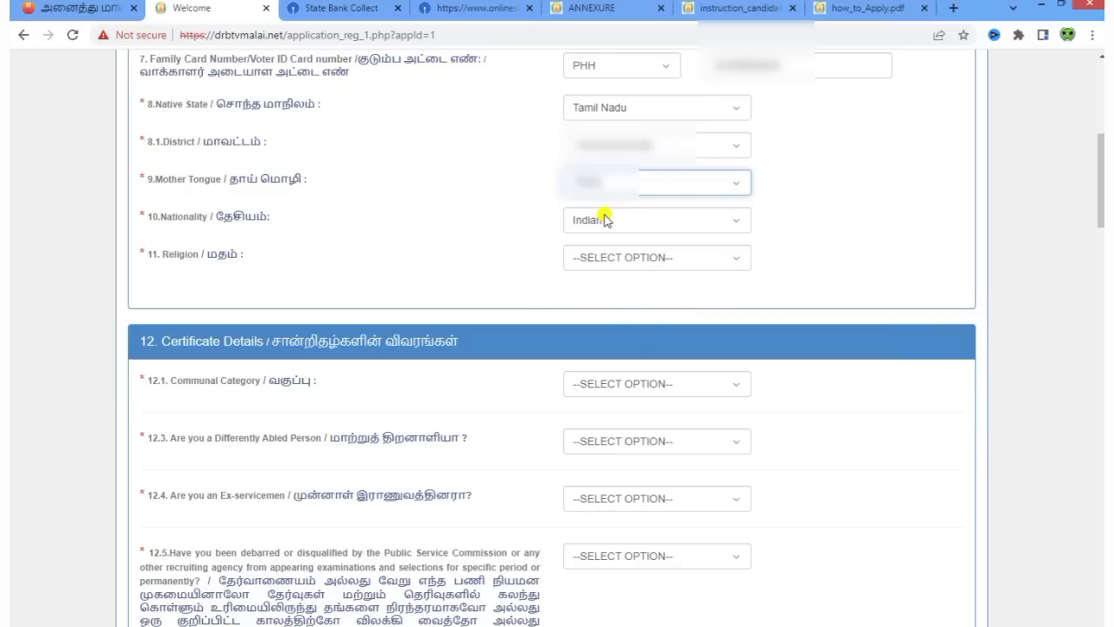
left_click(488, 216)
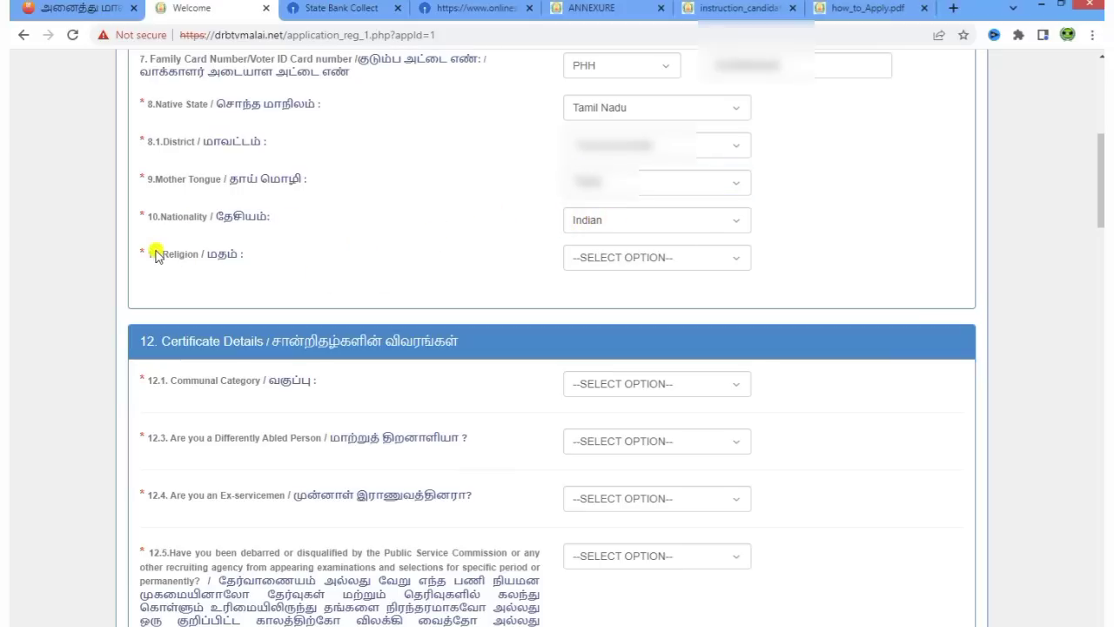
Step: Set the applicant's religion to Hindu
left_click(626, 268)
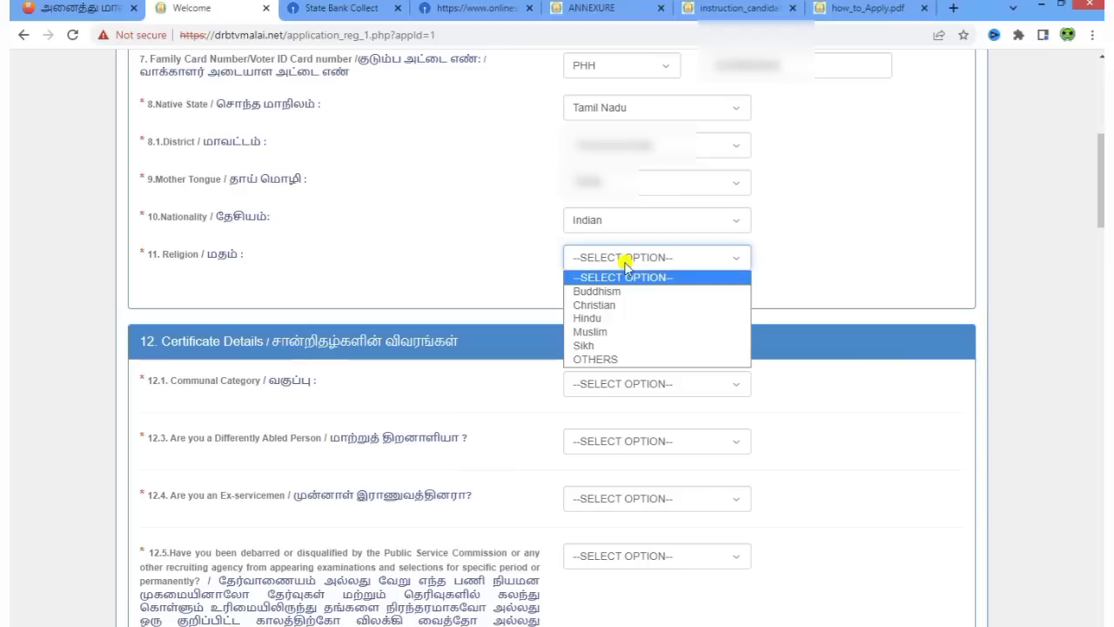
left_click(599, 318)
Step: Set the communal category in the Certificate Details section to Backward Class (BC)
scroll(913, 482, "down", 4)
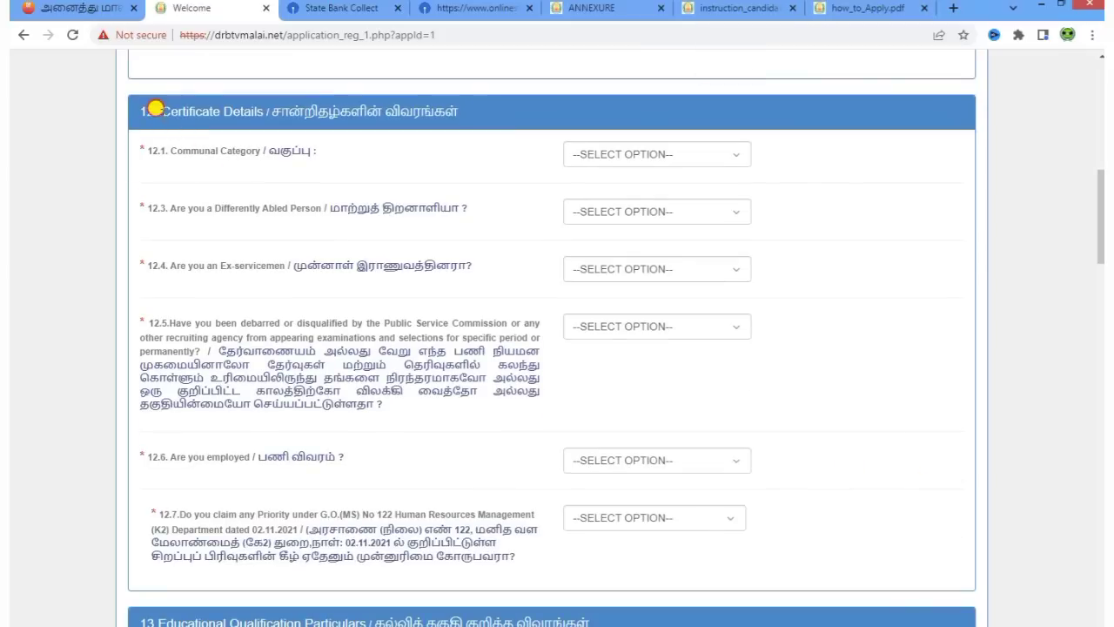
left_click_drag(155, 108, 462, 112)
left_click(437, 170)
left_click_drag(171, 151, 296, 153)
left_click(389, 178)
left_click(615, 154)
left_click(616, 163)
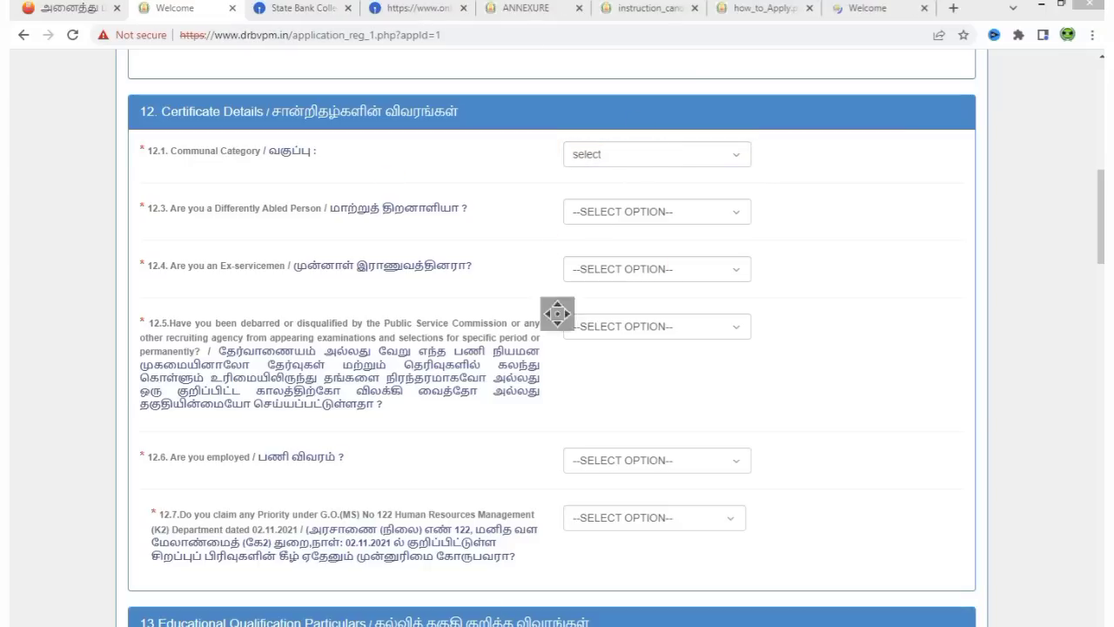
left_click(664, 158)
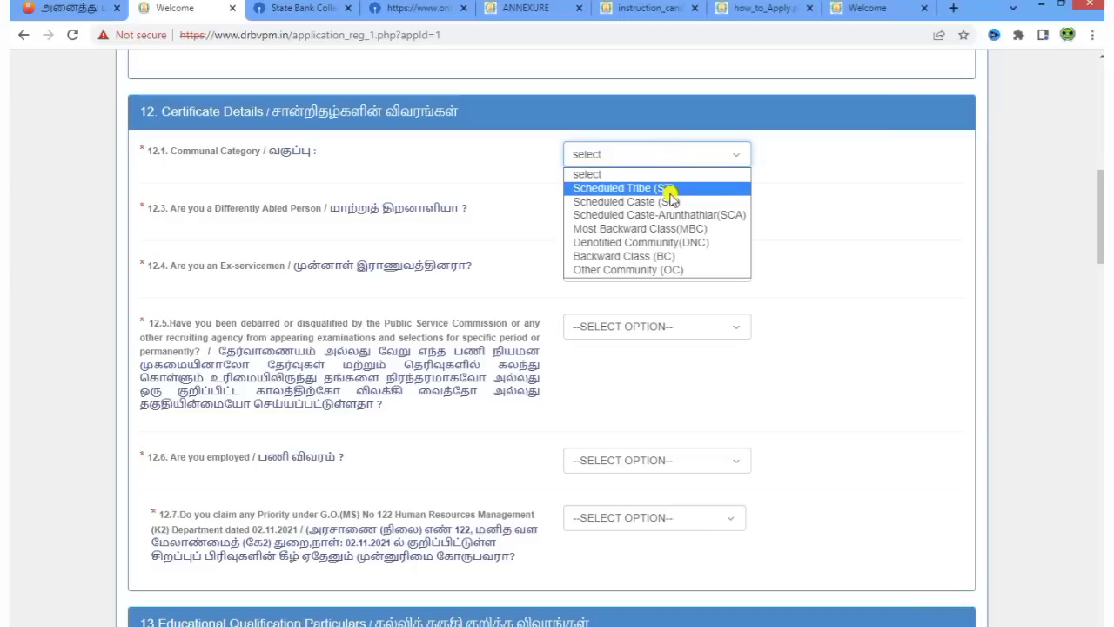
left_click(678, 258)
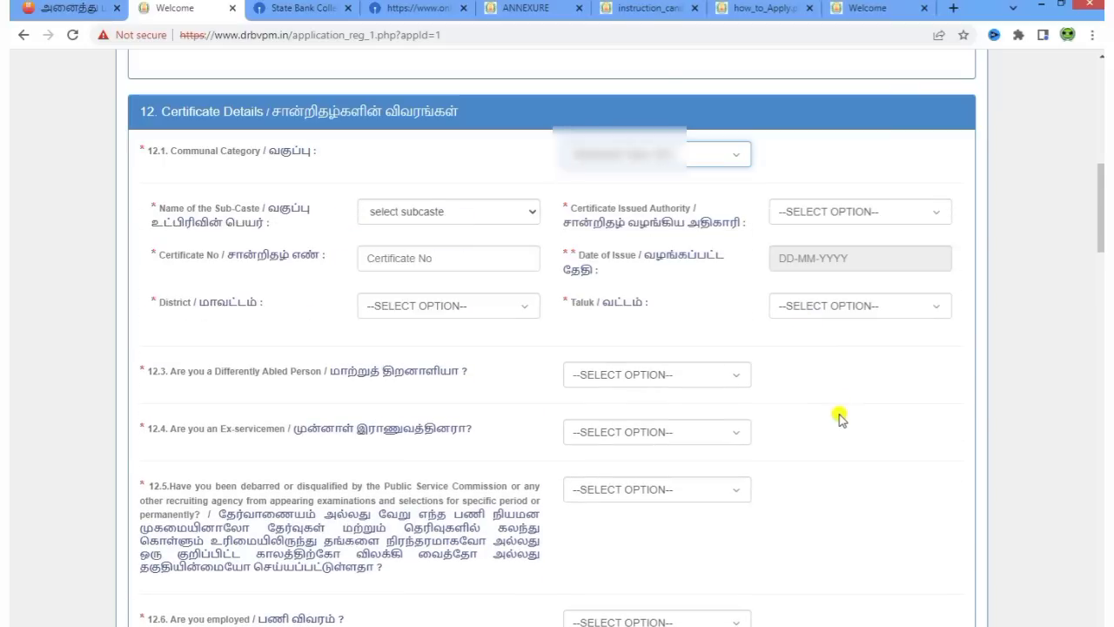
Step: Choose the applicant's sub-caste and set the certificate issuing authority to DEPUTY TASHILDAR (CERTIFICATE)
left_click(423, 214)
key("g")
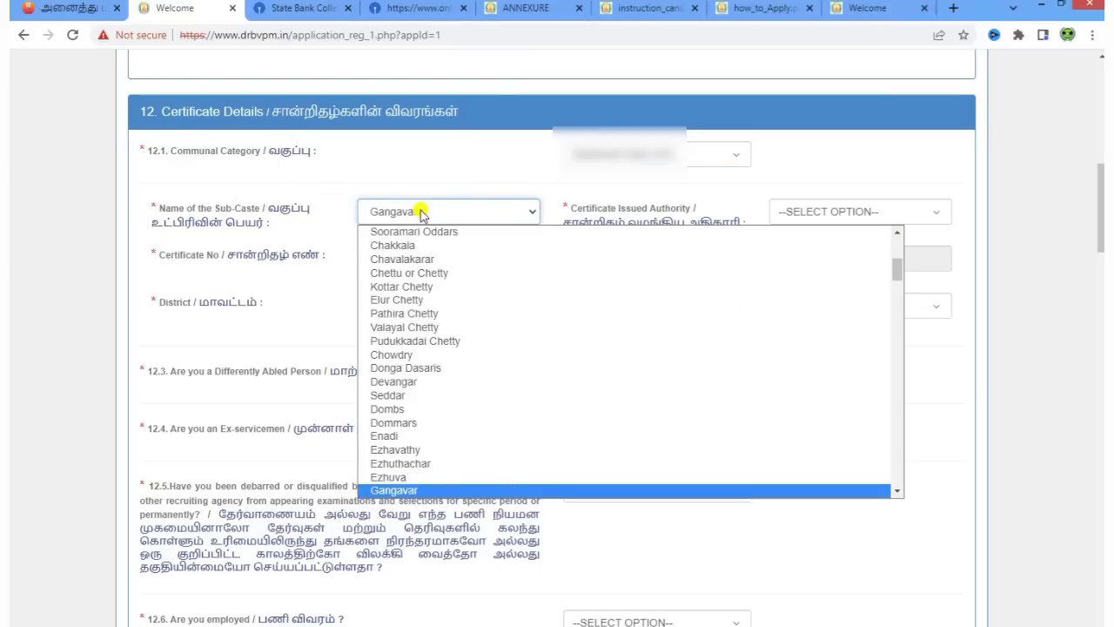
key("Down")
key("Return")
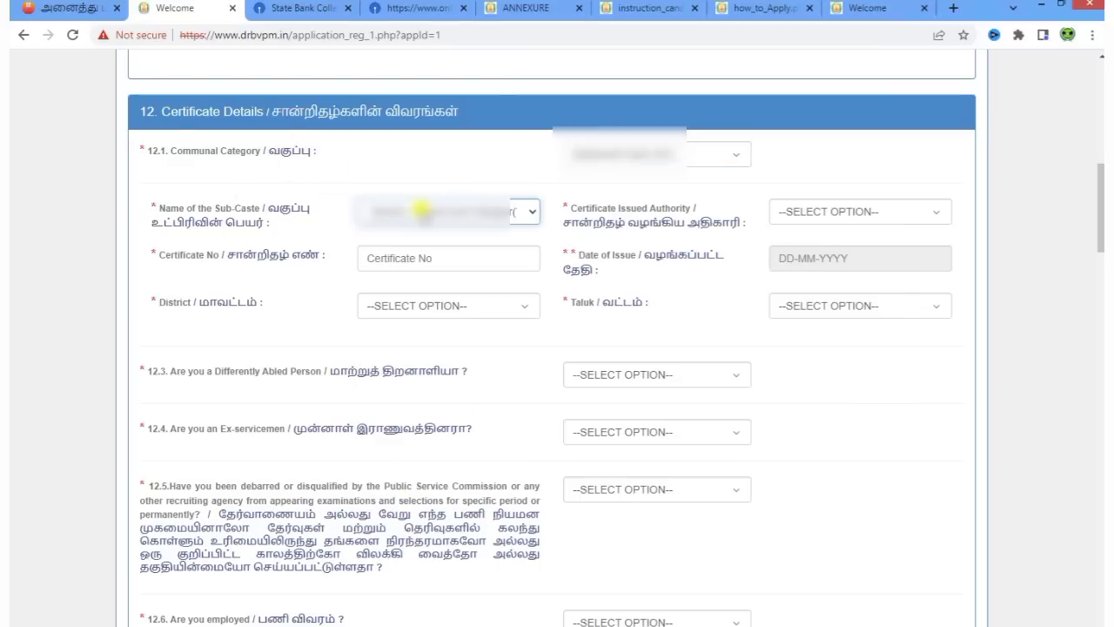
left_click_drag(568, 205, 739, 223)
left_click(801, 213)
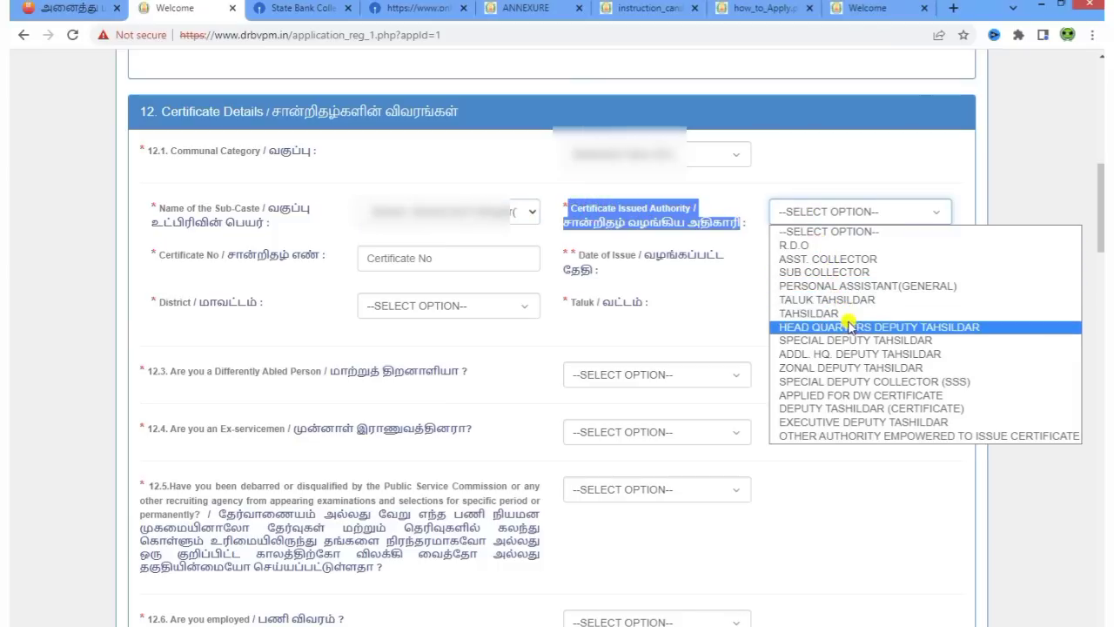
left_click(865, 410)
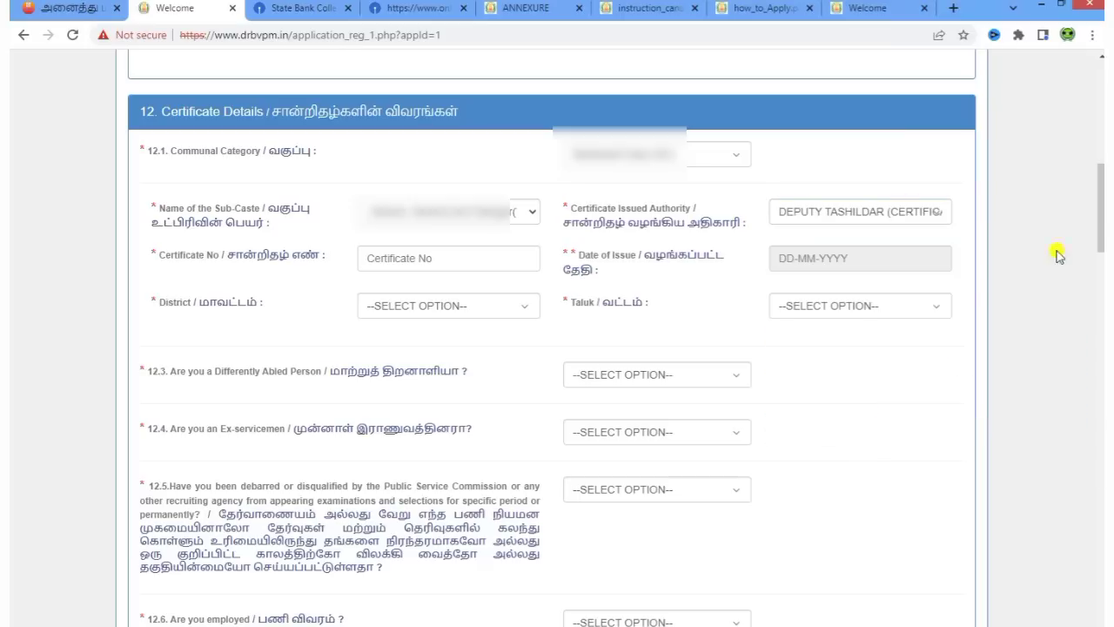
Step: Enter the community certificate's number and choose its date of issue
left_click(460, 259)
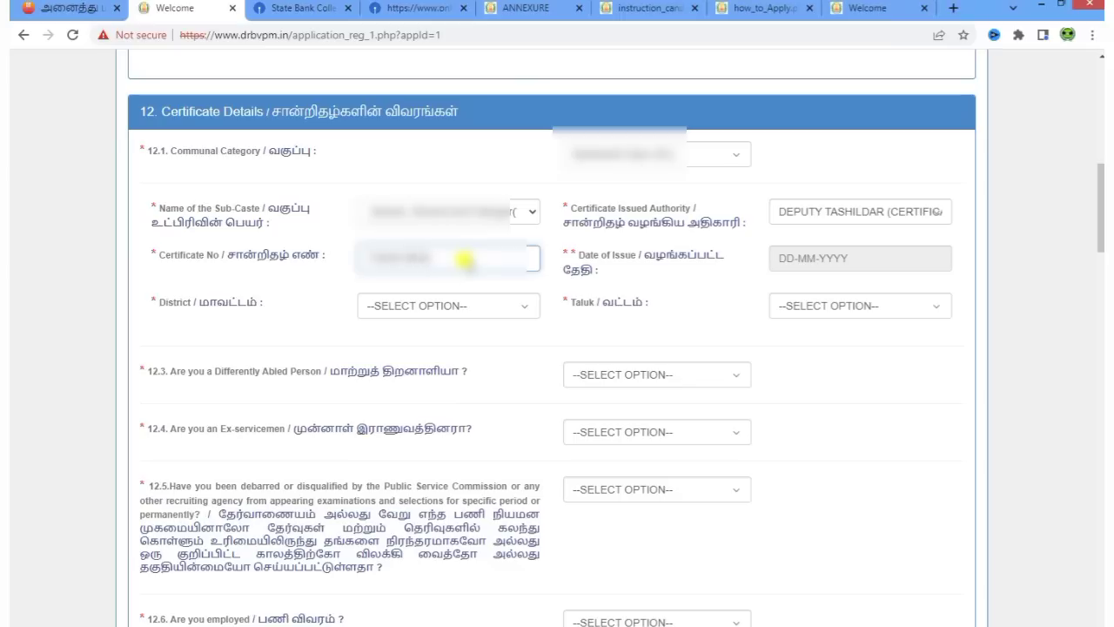
left_click(816, 417)
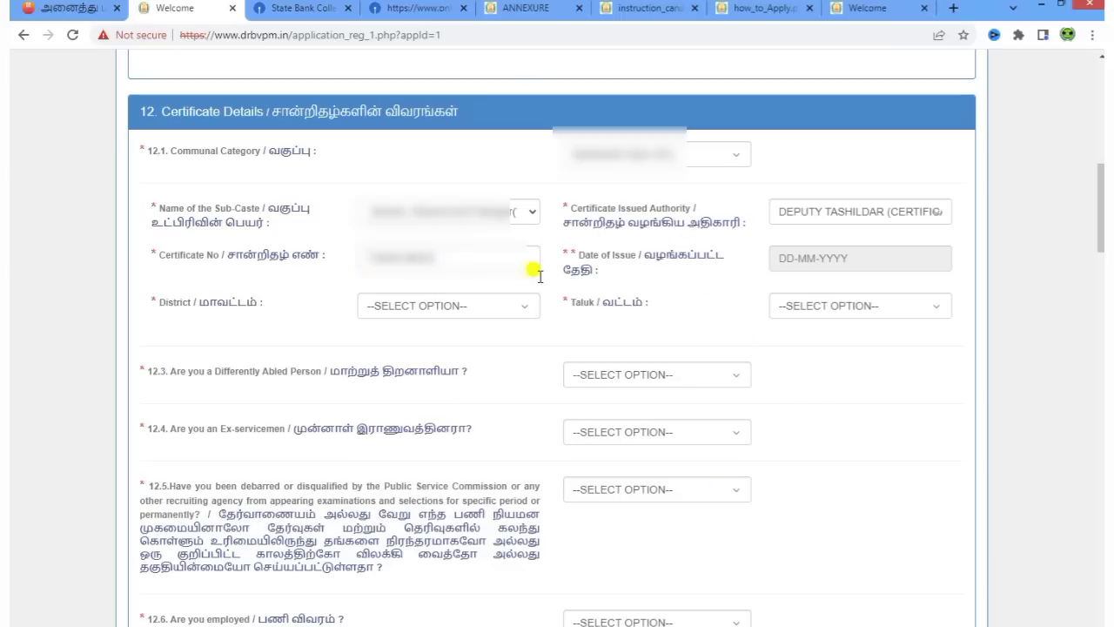
left_click(788, 259)
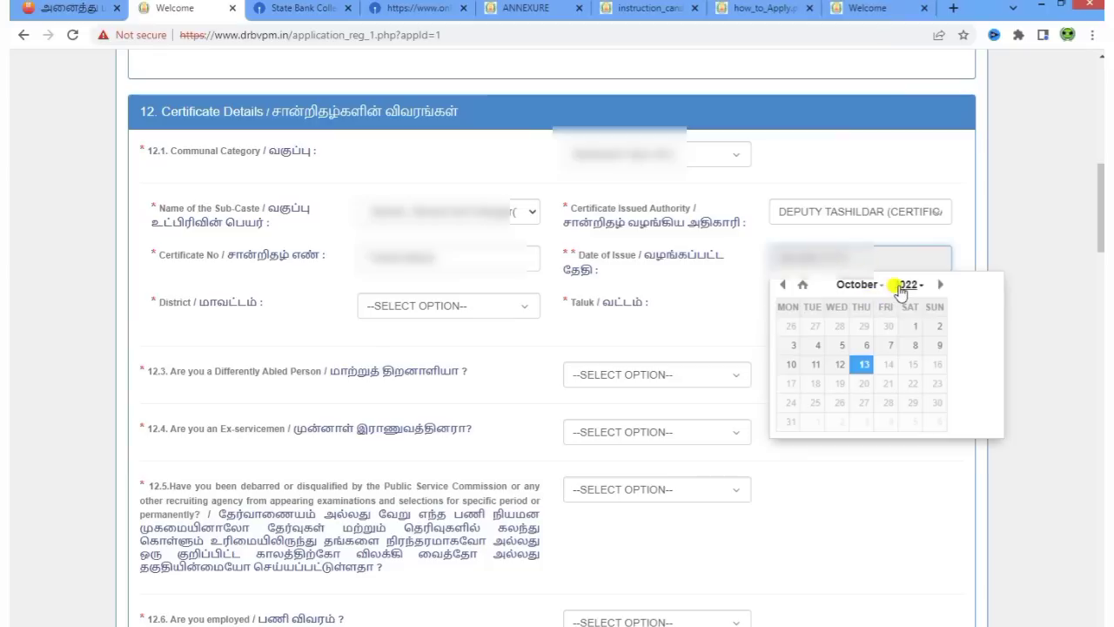
left_click(902, 286)
left_click(906, 389)
left_click(868, 346)
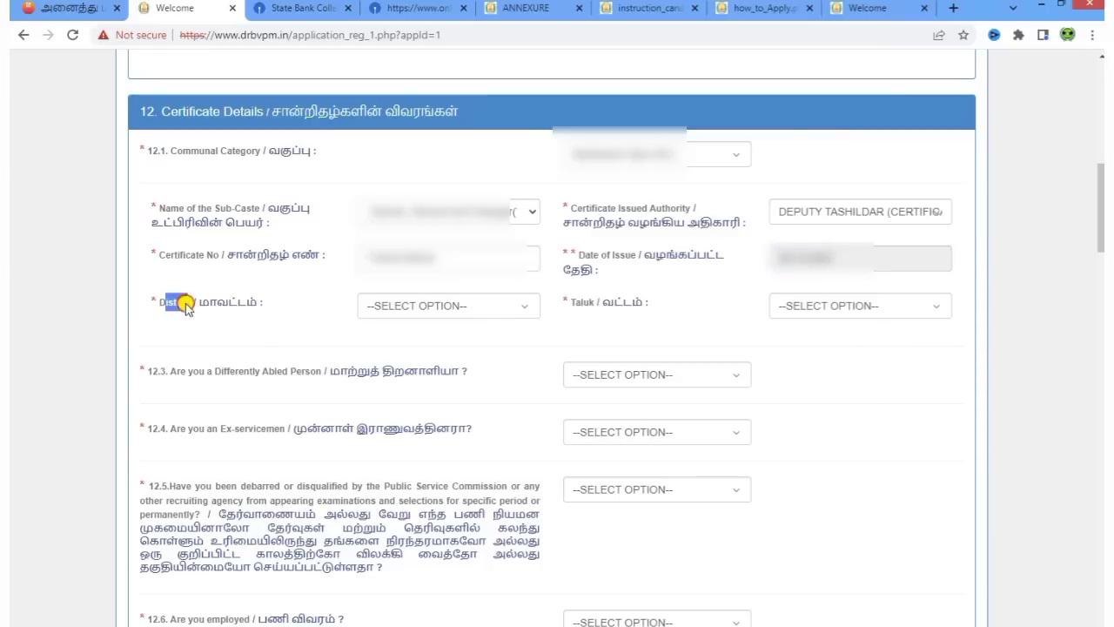
Step: Set the community certificate's district to Thiruvannamalai and its taluk to Thandramet
left_click_drag(164, 302, 407, 315)
left_click(407, 315)
scroll(425, 409, "down", 4)
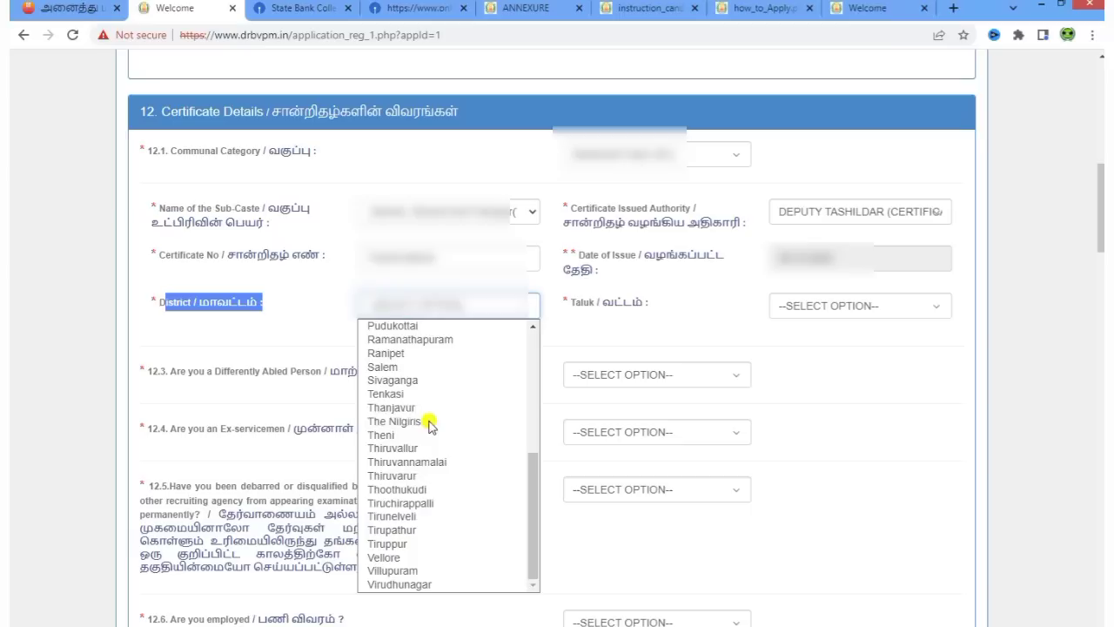
left_click(439, 468)
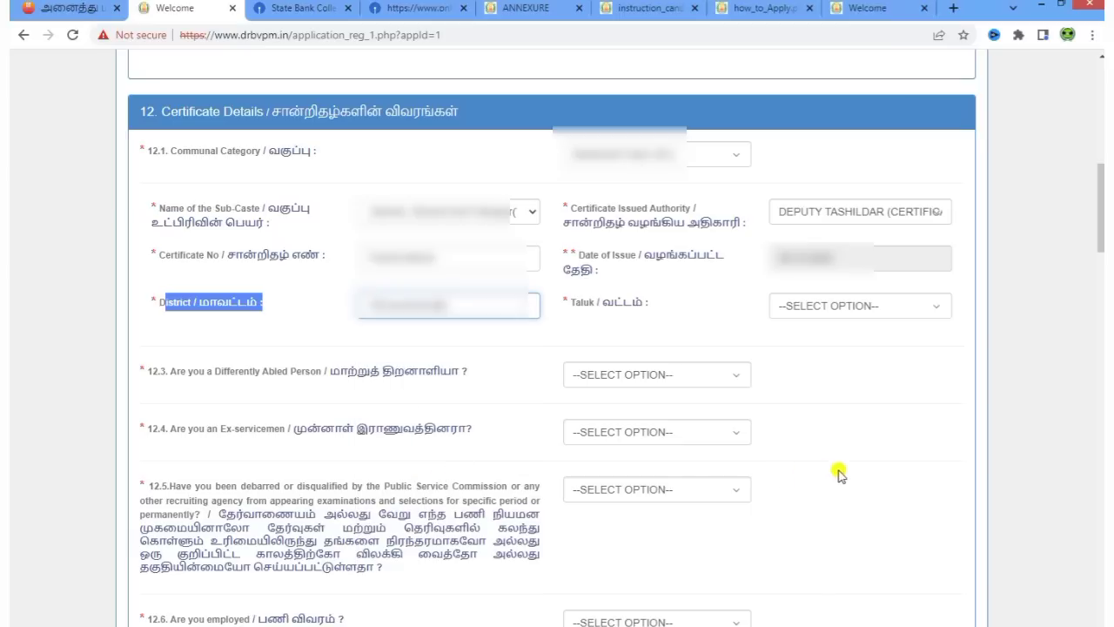
left_click(816, 314)
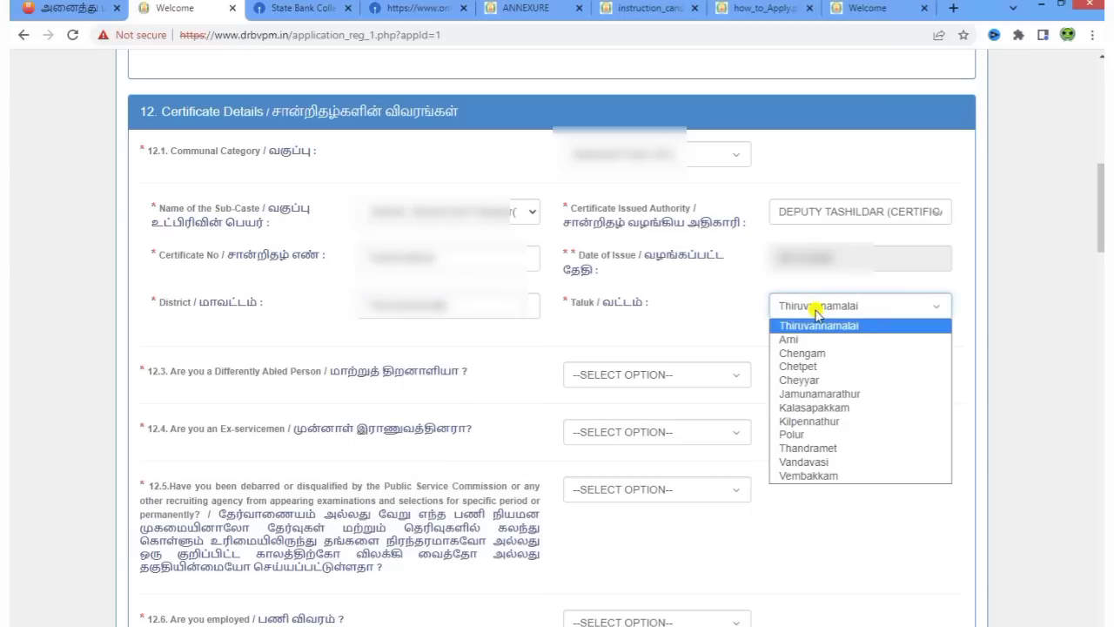
left_click(822, 449)
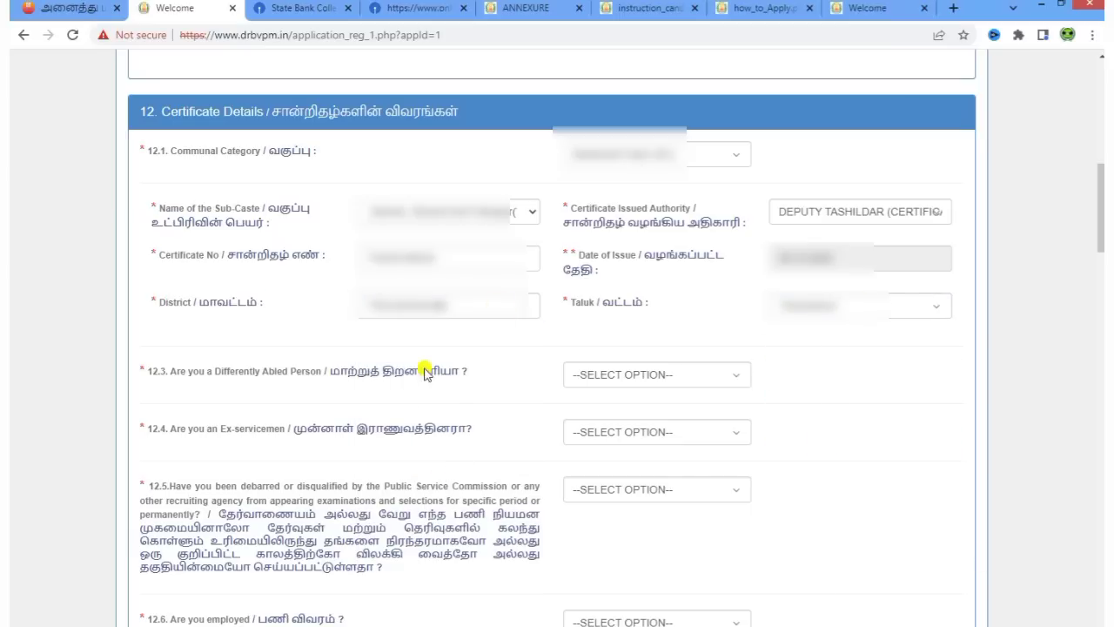
Step: Answer No to question 12.3 about being a differently abled person
left_click_drag(160, 371, 430, 369)
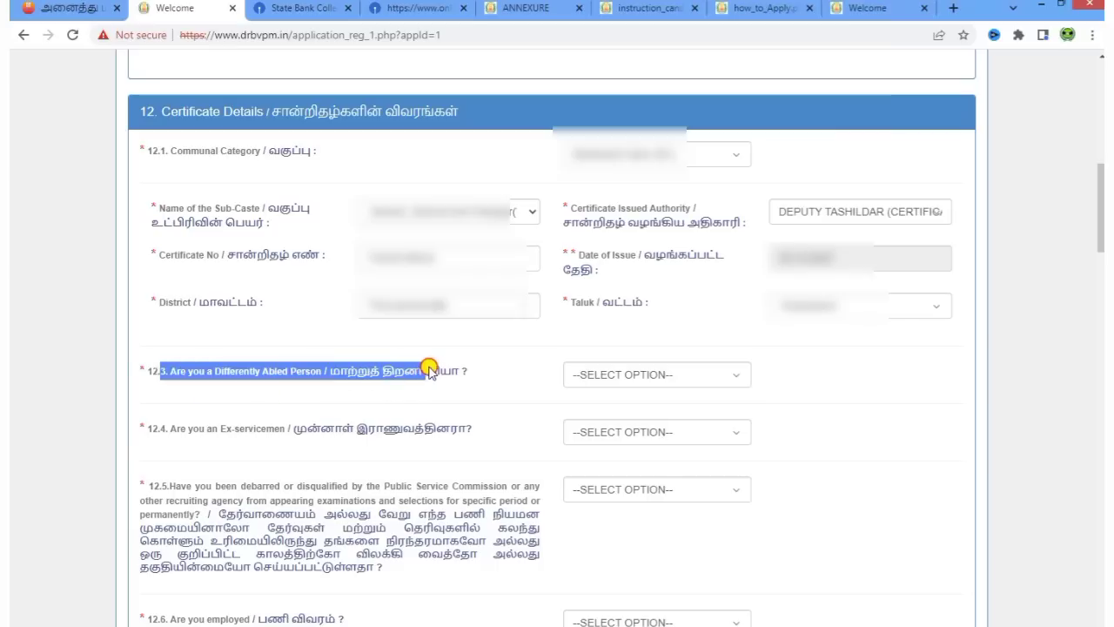
left_click(467, 406)
left_click(641, 376)
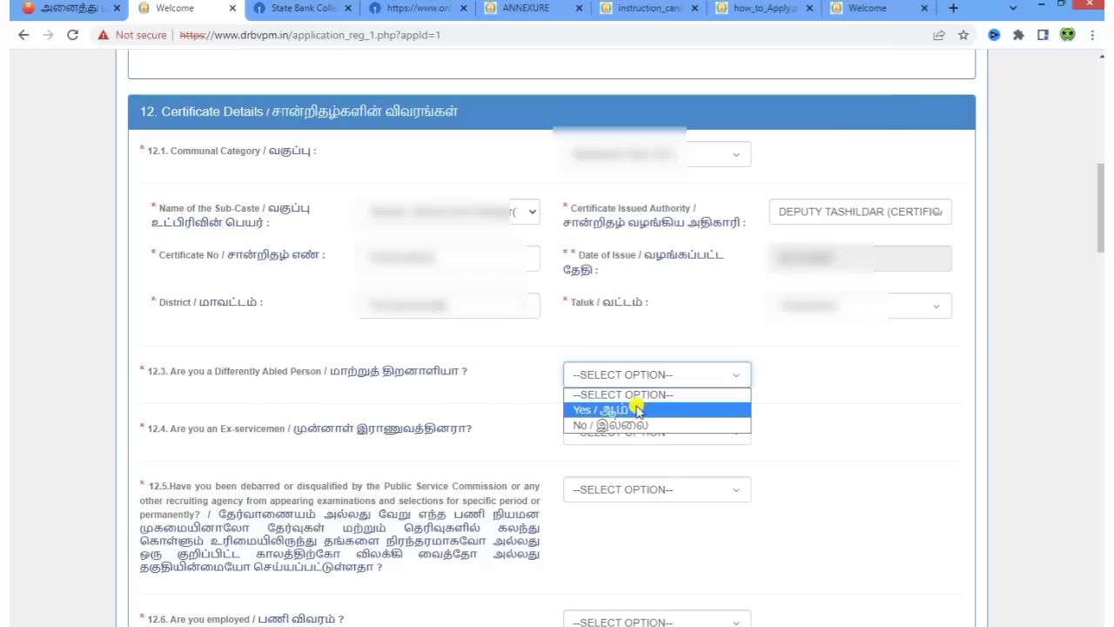
left_click(635, 409)
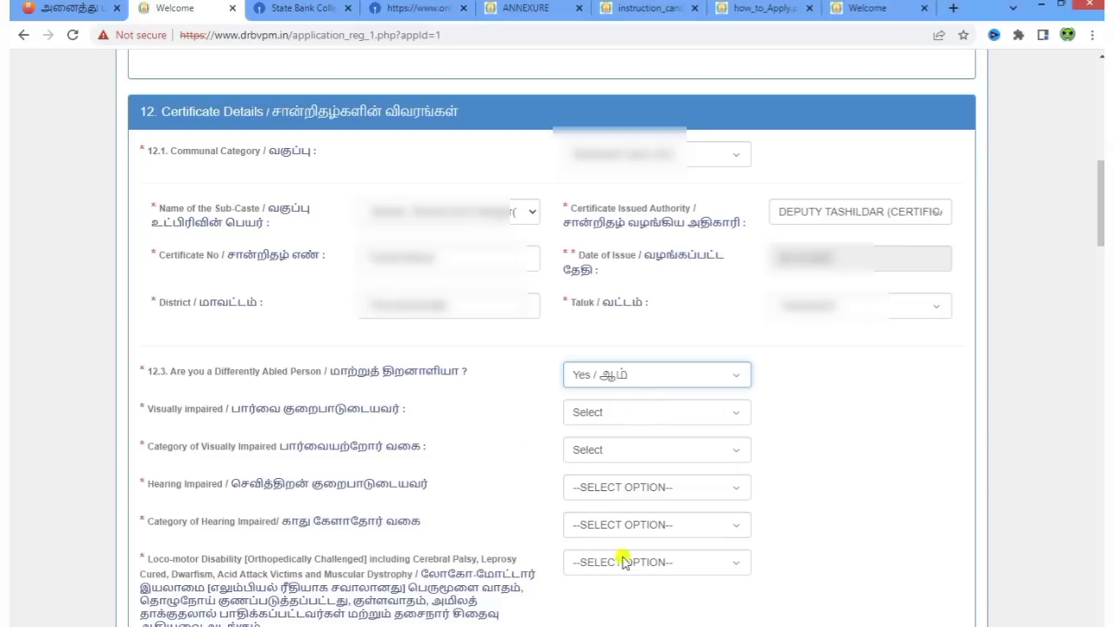
left_click(643, 381)
left_click(621, 425)
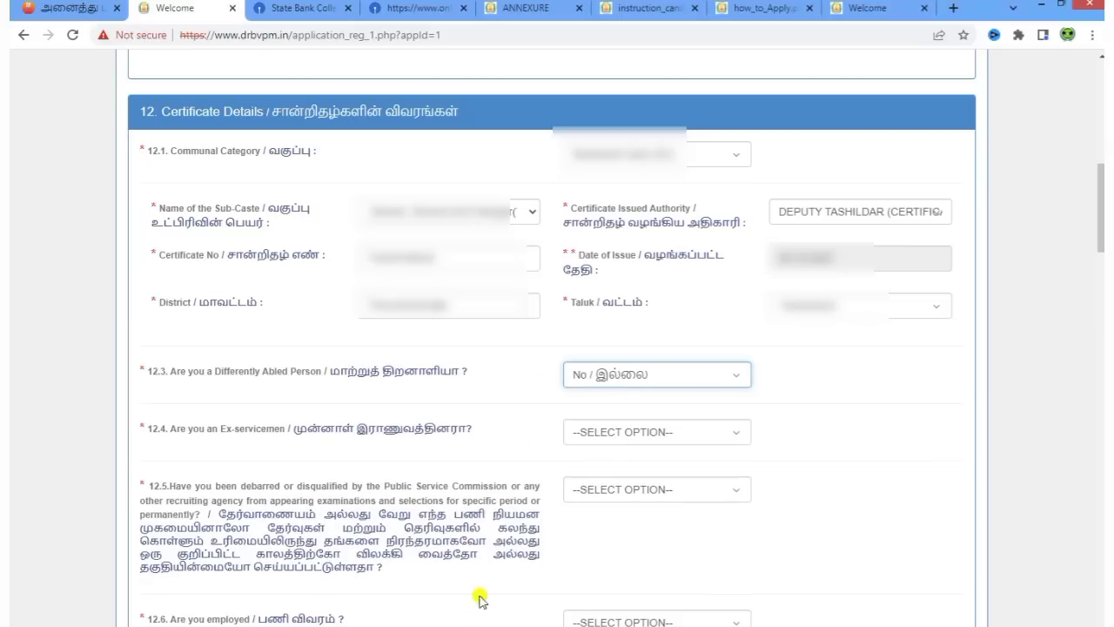
Step: Answer No to question 12.4 about being an ex-serviceman
scroll(574, 209, "down", 3)
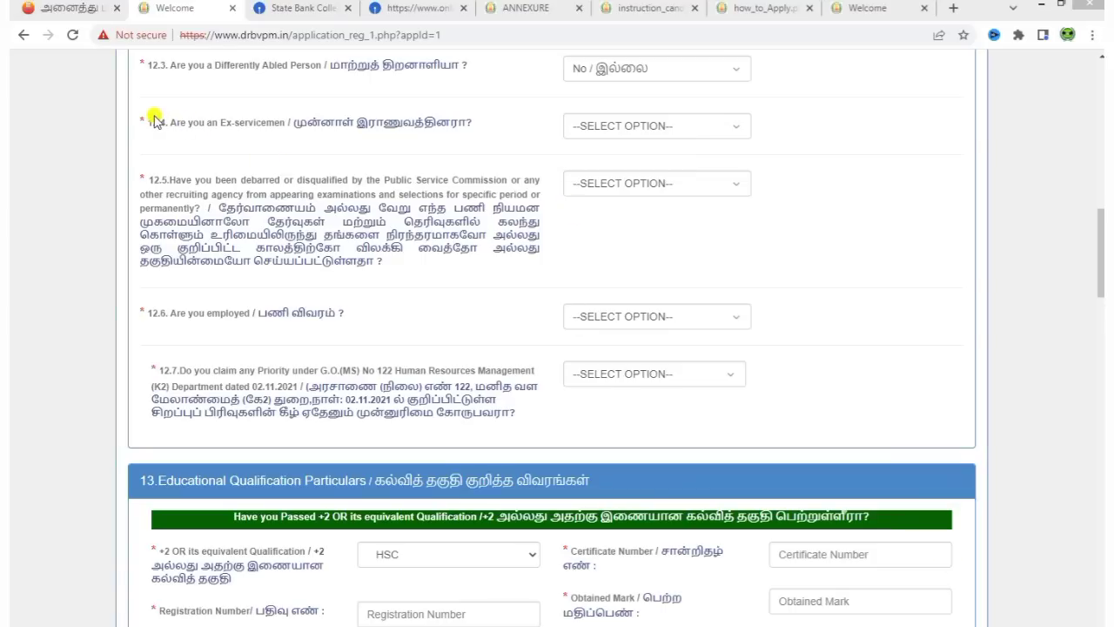
left_click(592, 127)
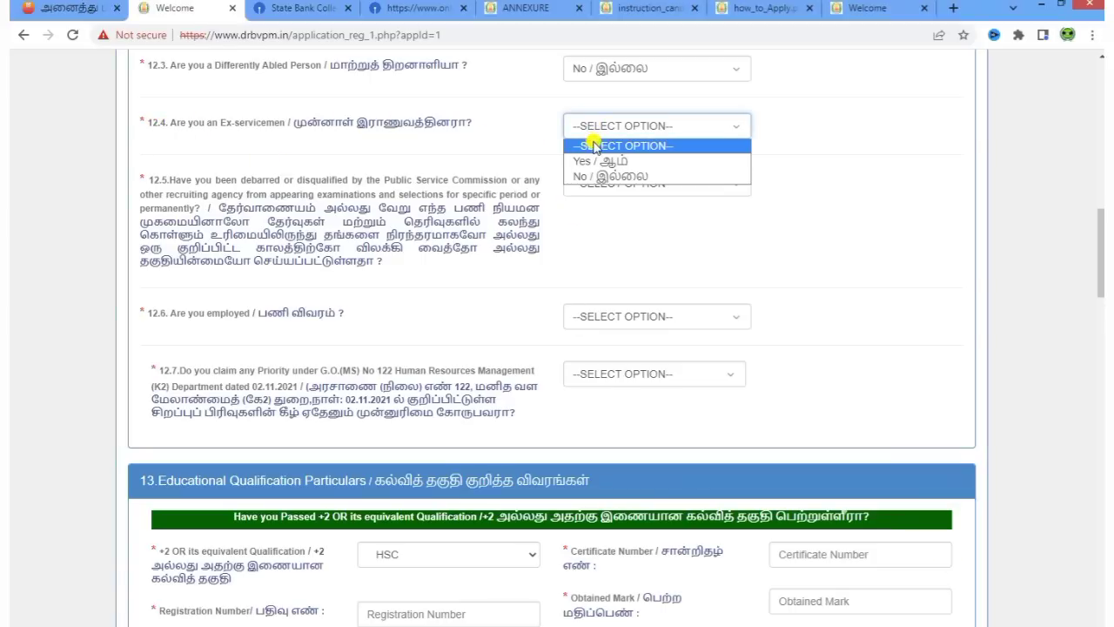
left_click(598, 177)
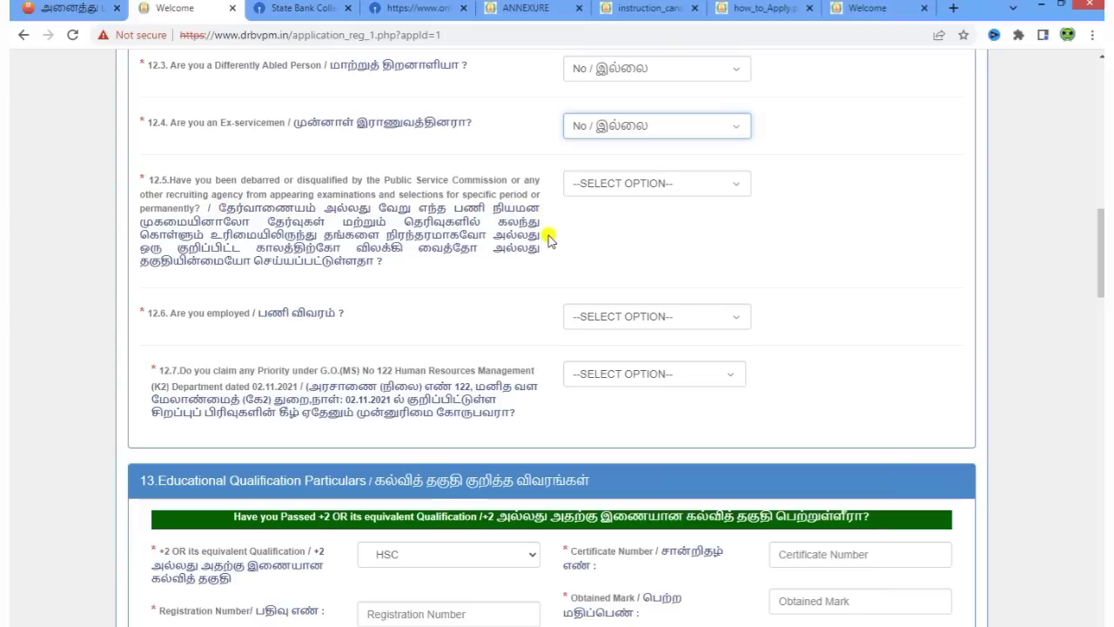
Step: Answer No to question 12.5 about being debarred or disqualified by a recruiting agency
left_click(642, 180)
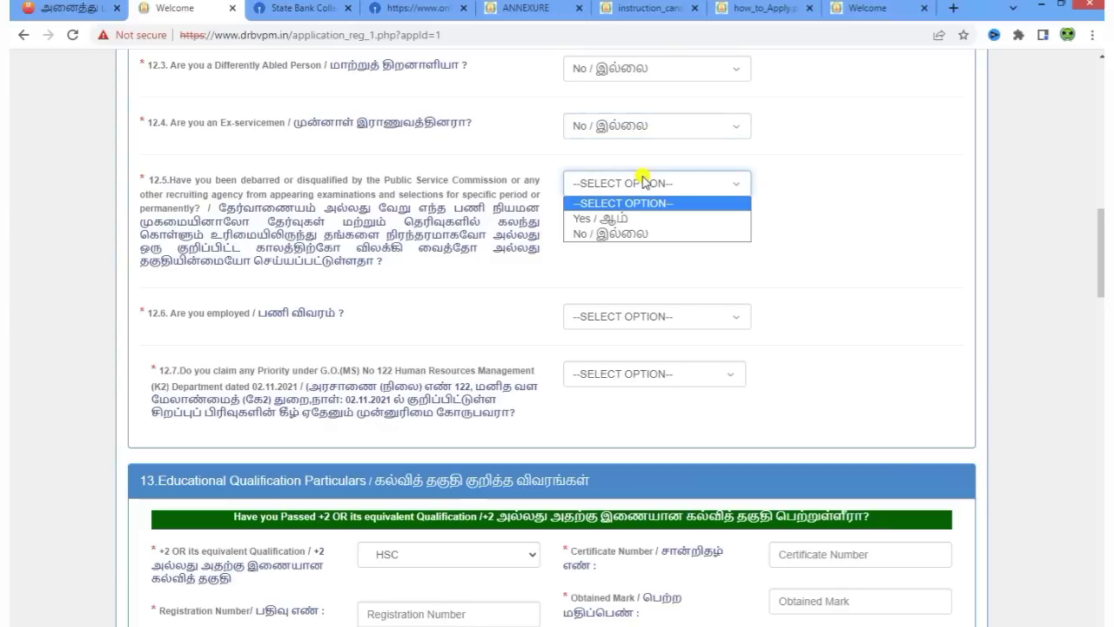
left_click(634, 218)
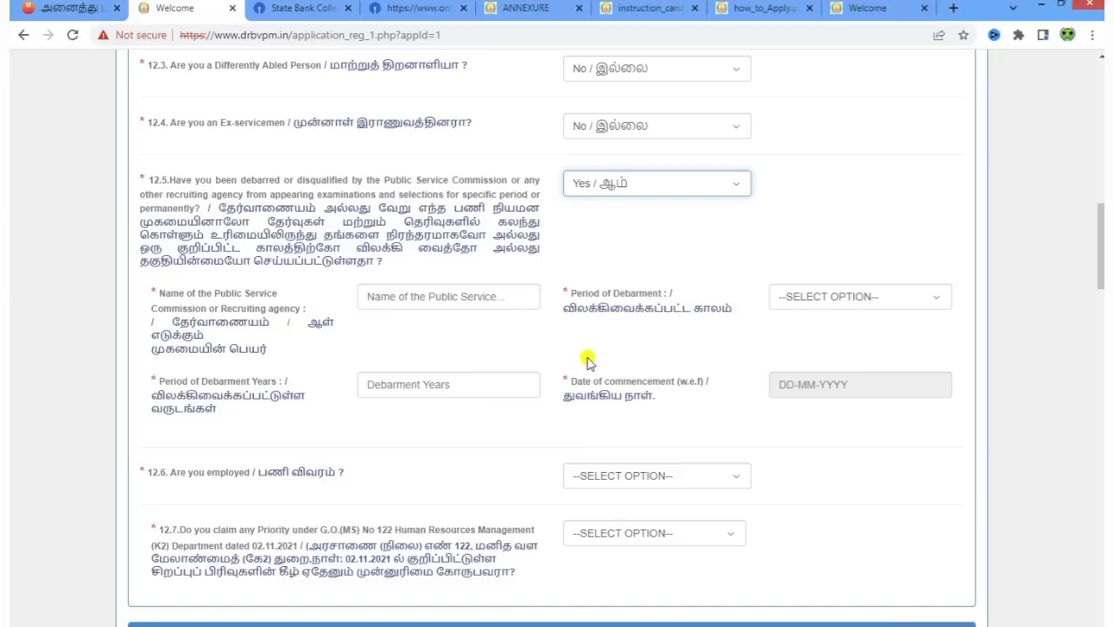
left_click(597, 184)
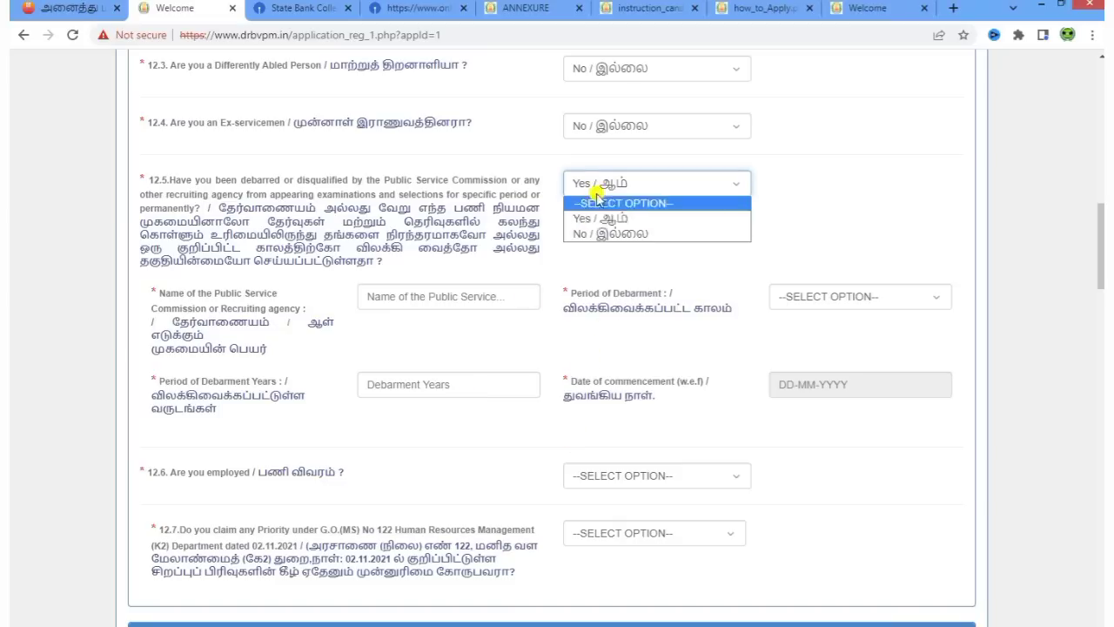
left_click(609, 224)
key("Down")
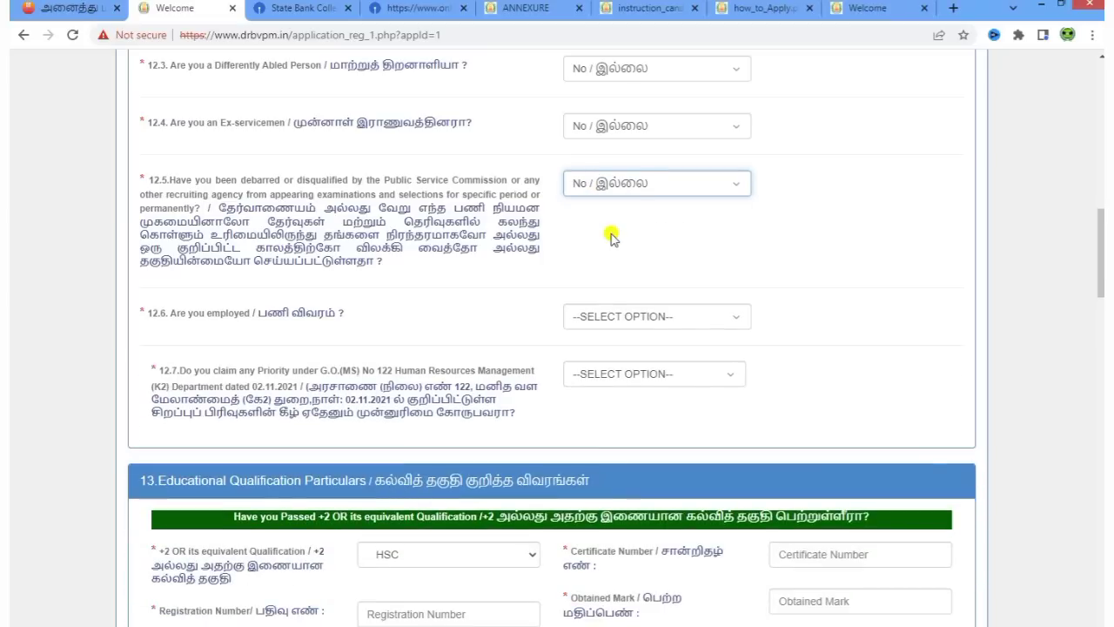
Step: Answer No to question 12.6 about being employed
left_click(610, 319)
left_click(609, 352)
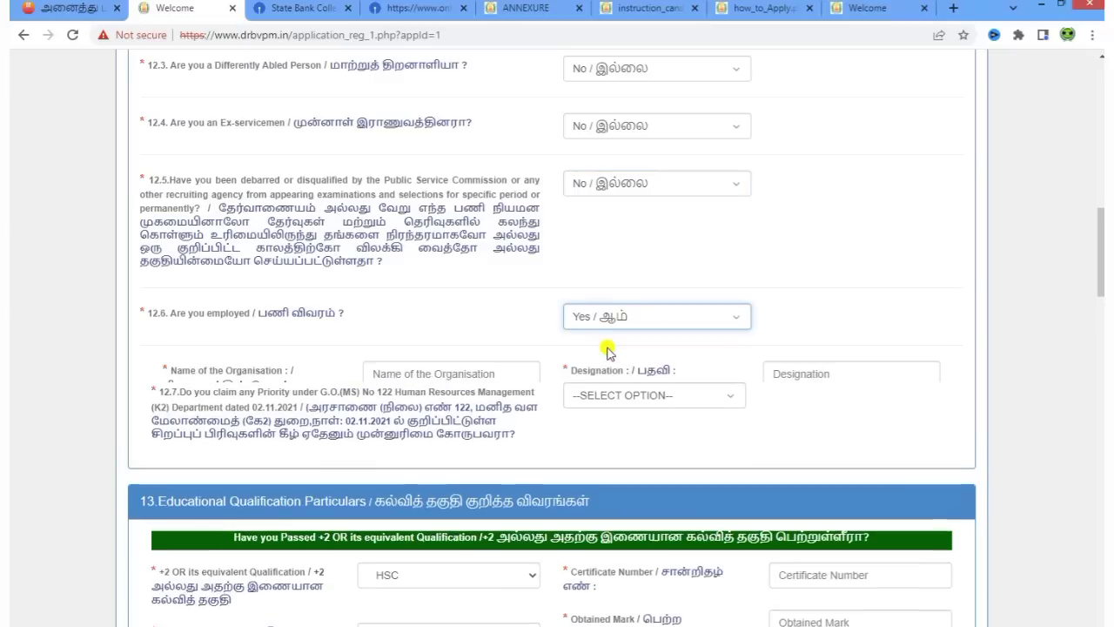
left_click(438, 376)
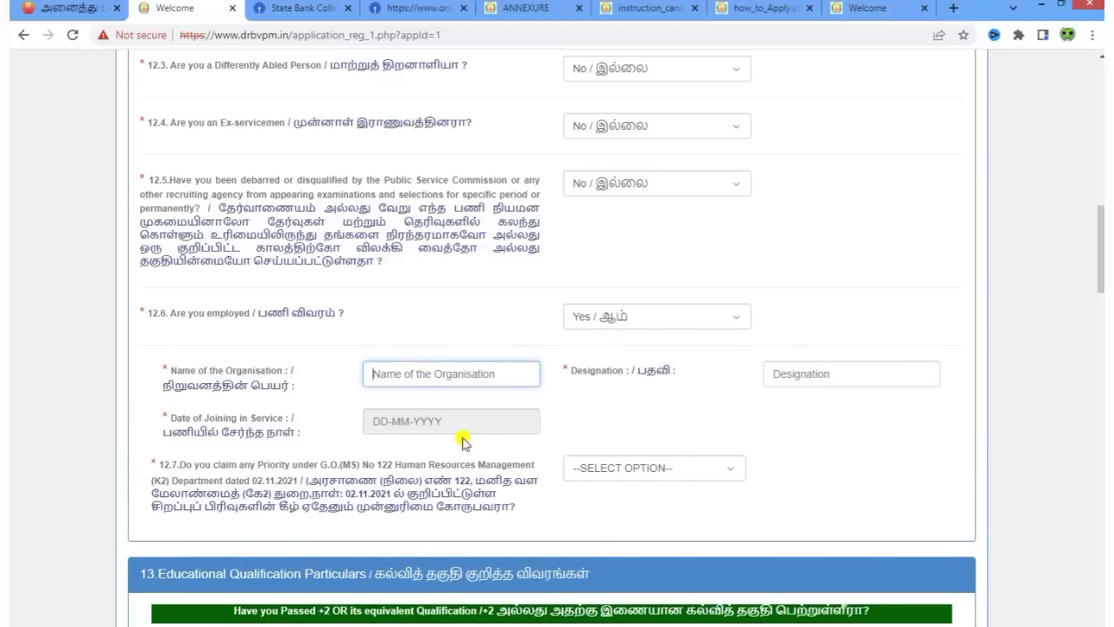
left_click(607, 322)
left_click(607, 357)
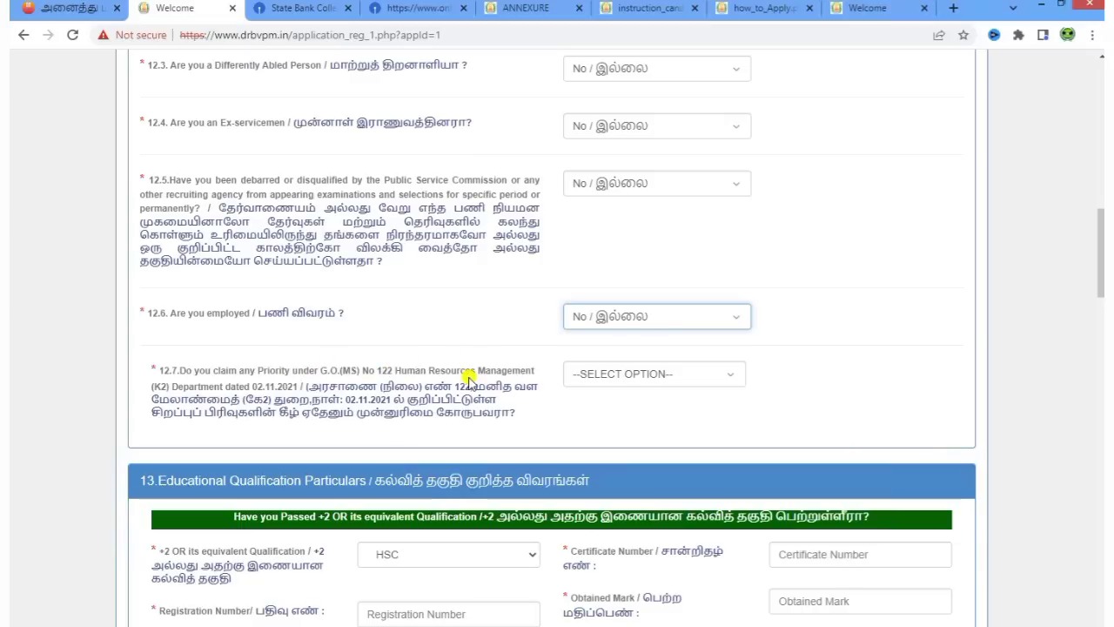
Step: Answer Yes to question 12.7 about claiming priority under G.O. 122 and select serial numbers 01 and 04
left_click(591, 376)
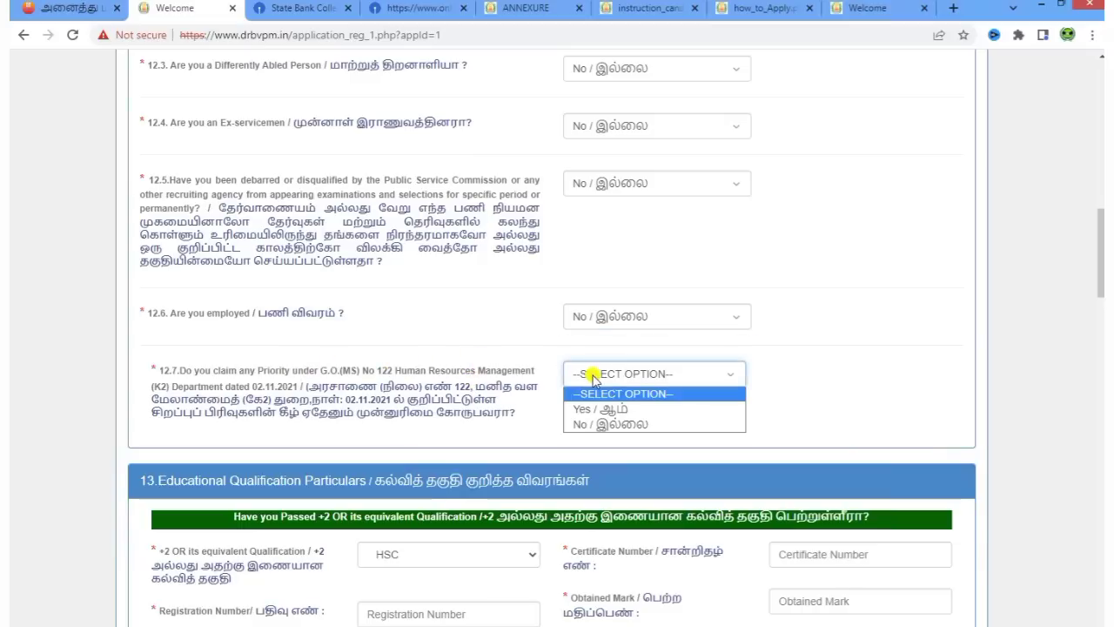
left_click(600, 409)
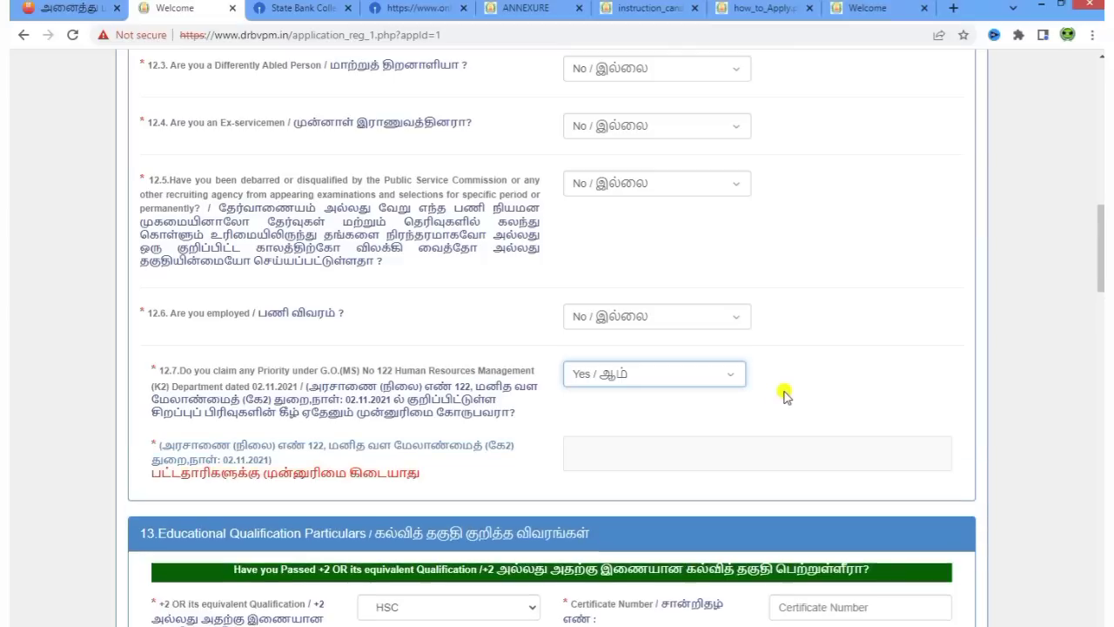
left_click(593, 450)
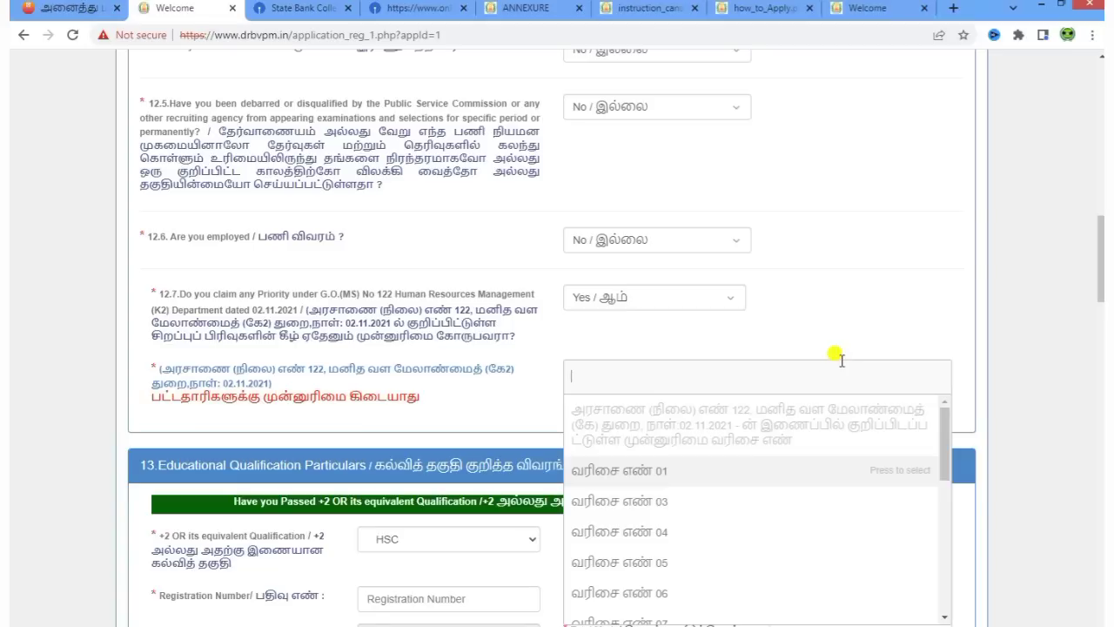
scroll(808, 492, "down", 5)
scroll(808, 492, "down", 4)
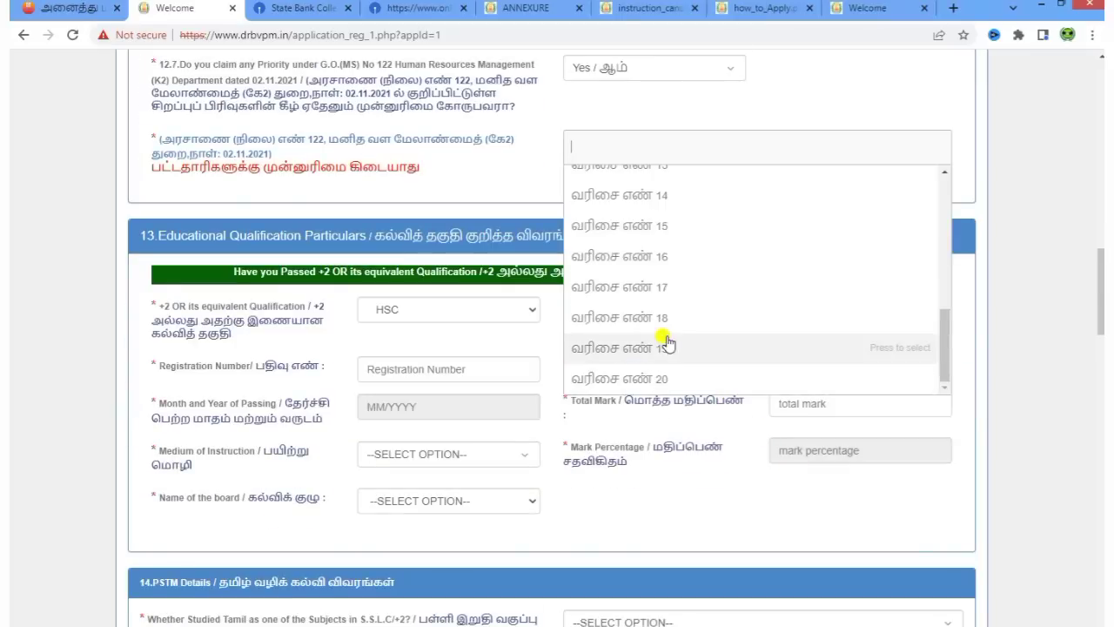
scroll(661, 341, "up", 6)
left_click(651, 251)
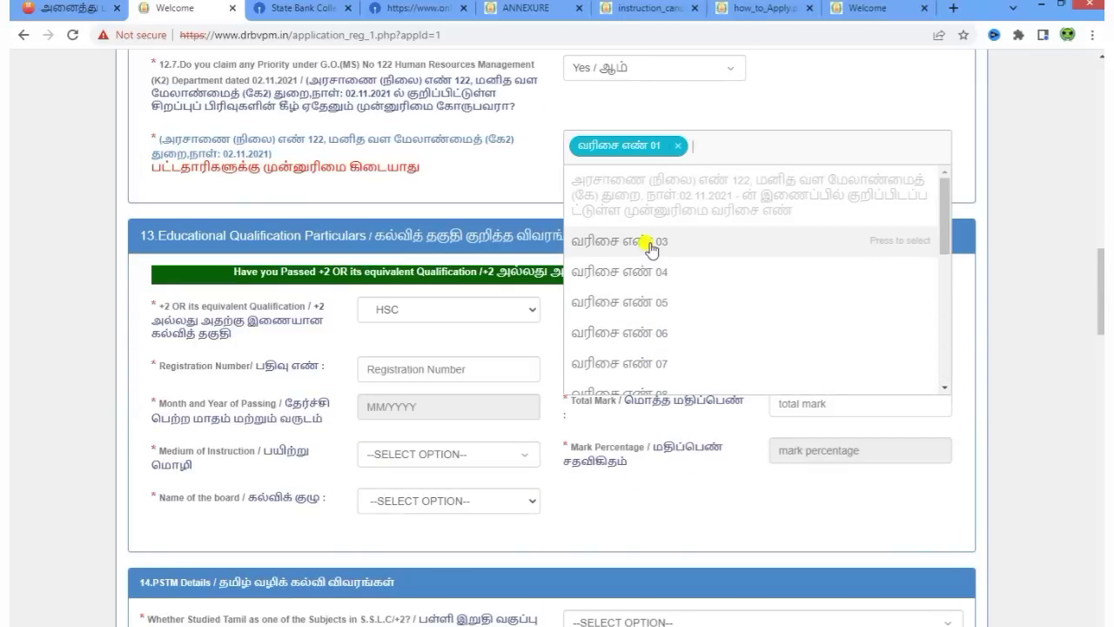
left_click(651, 272)
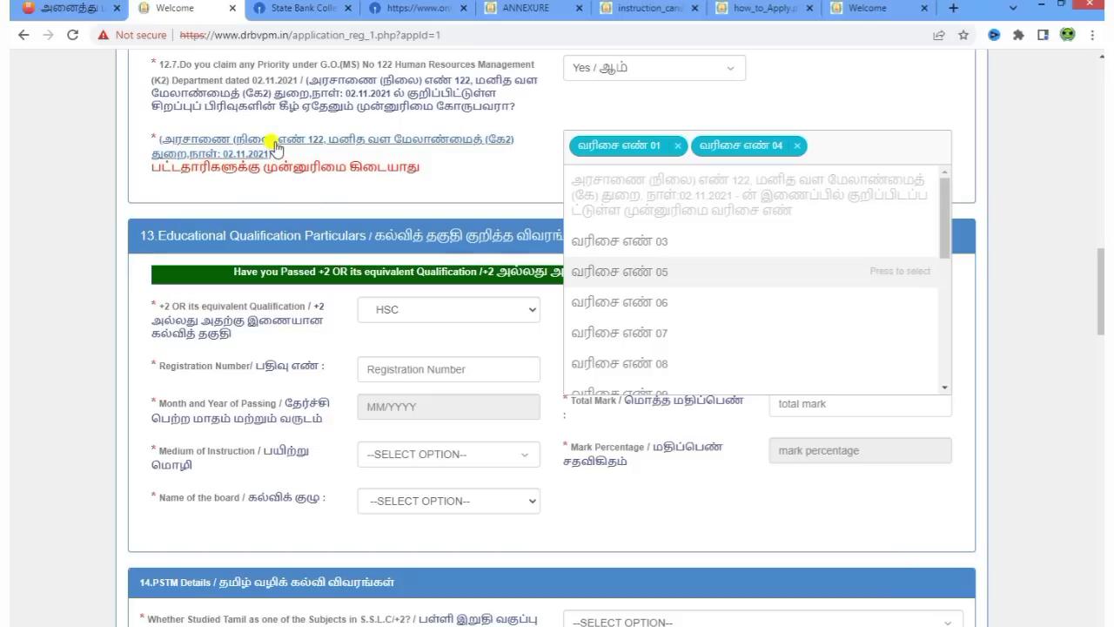
Step: Open the linked G.O. 122 document dated 02.11.2021 from the priority serial number question
right_click(326, 148)
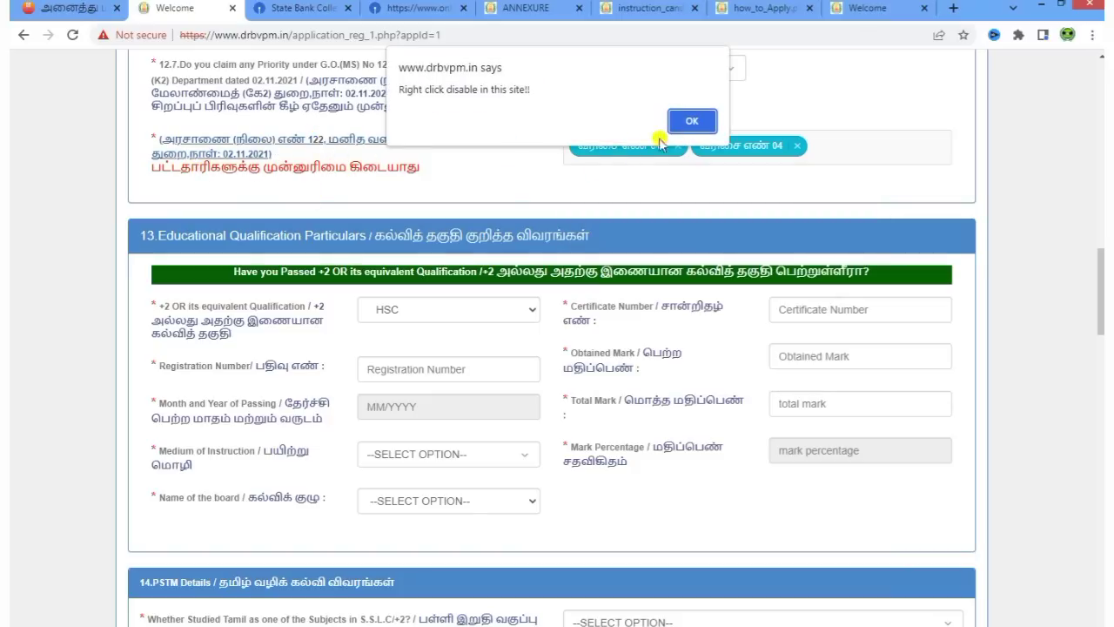
left_click(688, 120)
left_click(357, 146)
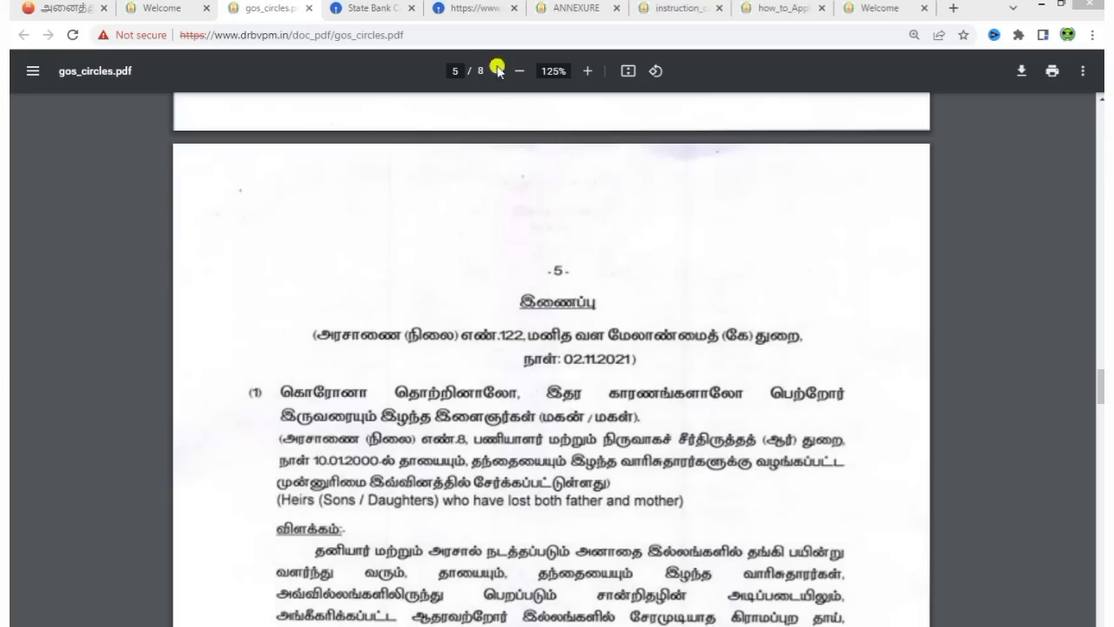
Step: Read through priority categories (1) to (20) in the annexure of the G.O. 122 document
scroll(707, 376, "down", 2)
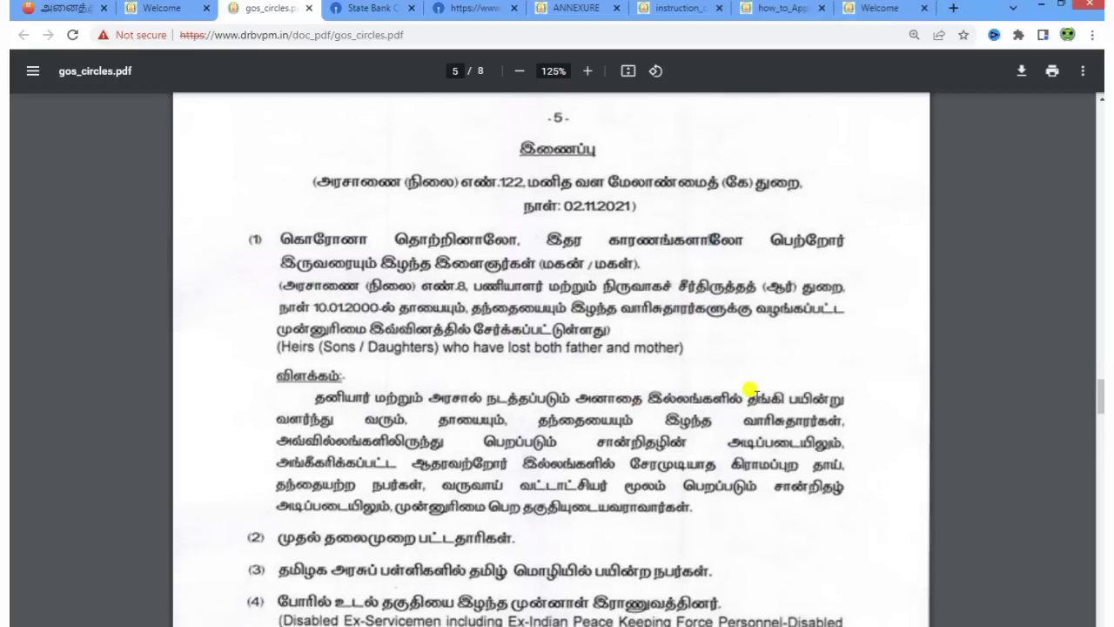
scroll(750, 392, "down", 3)
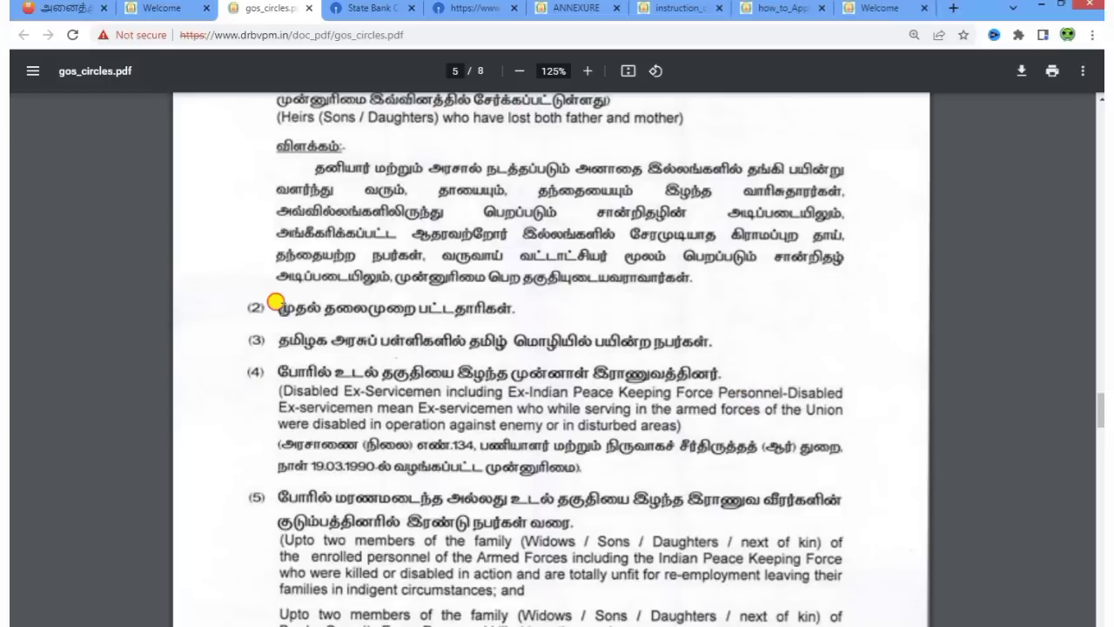
left_click_drag(279, 309, 510, 299)
scroll(539, 313, "down", 1)
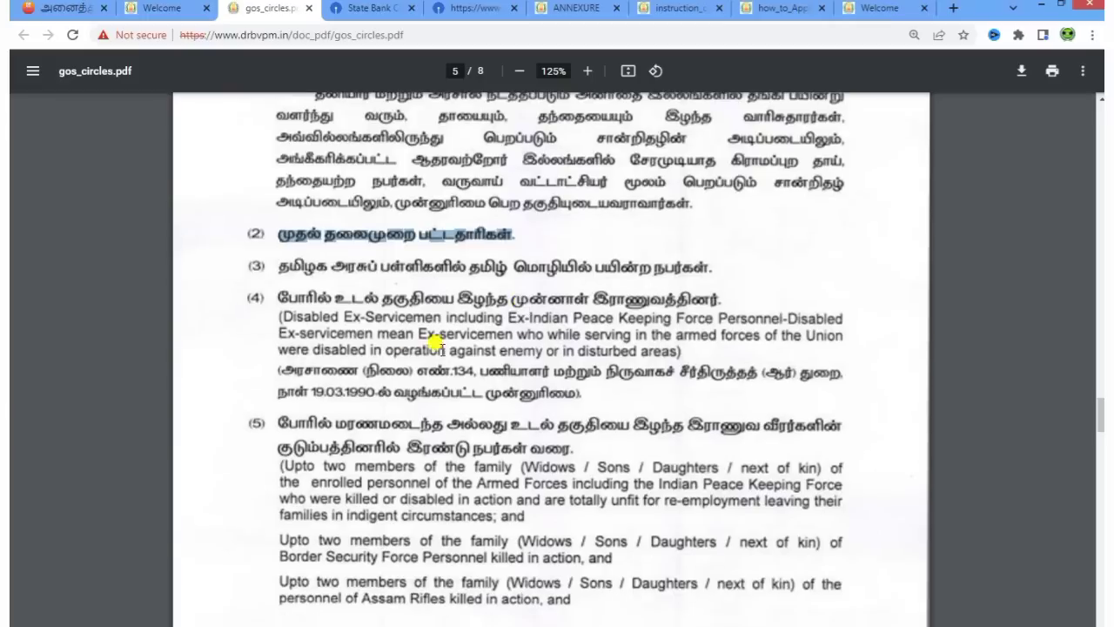
left_click_drag(279, 264, 718, 263)
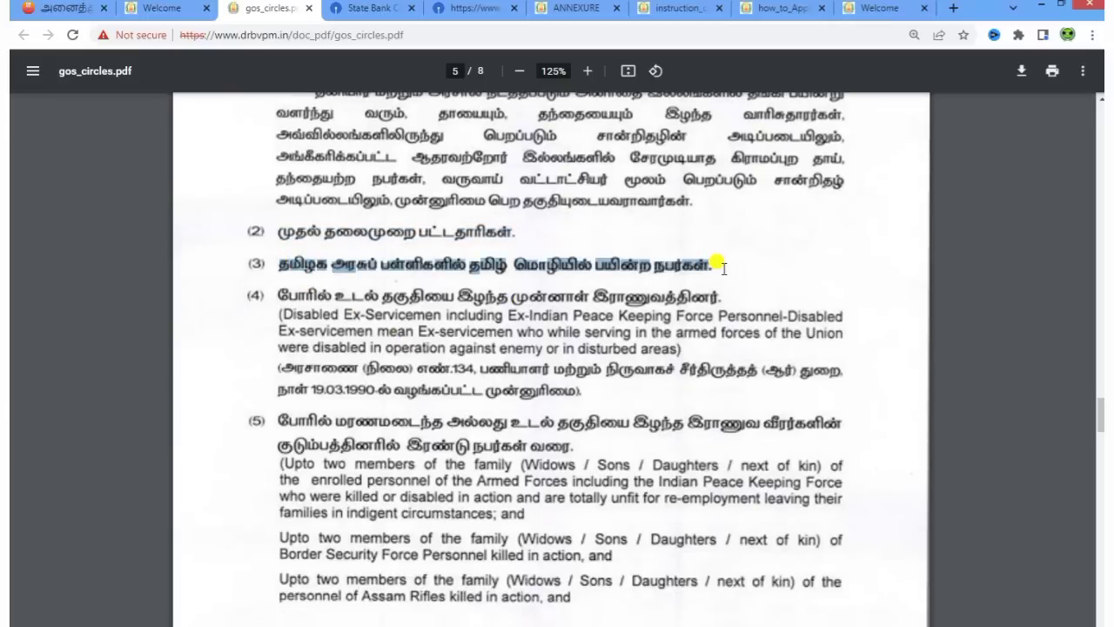
scroll(560, 377, "down", 3)
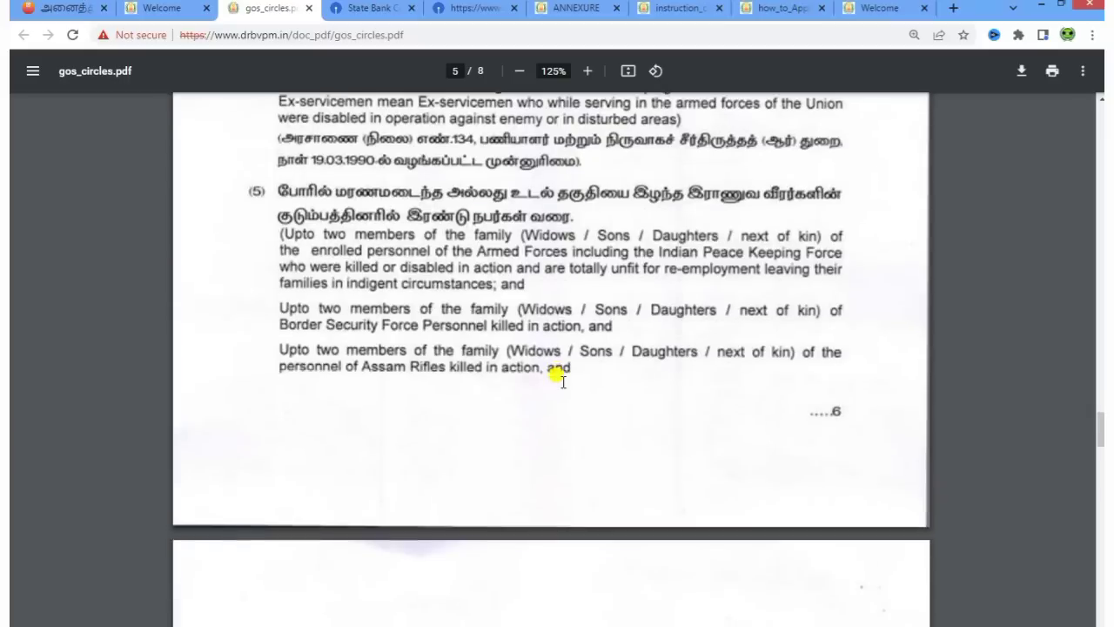
scroll(559, 377, "down", 10)
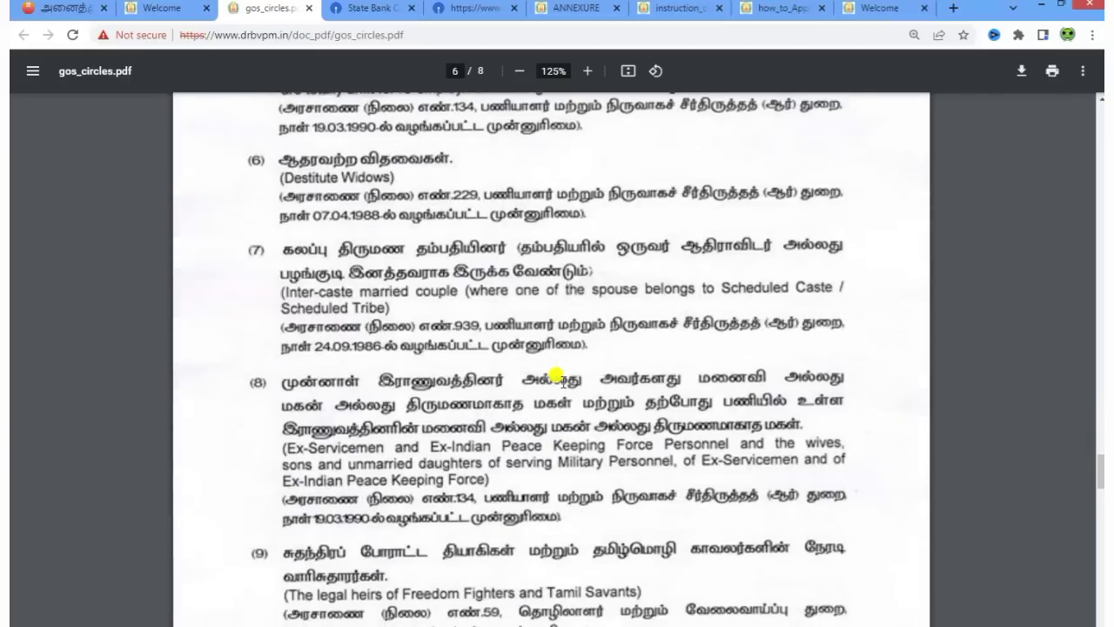
left_click_drag(284, 250, 798, 232)
scroll(610, 399, "down", 4)
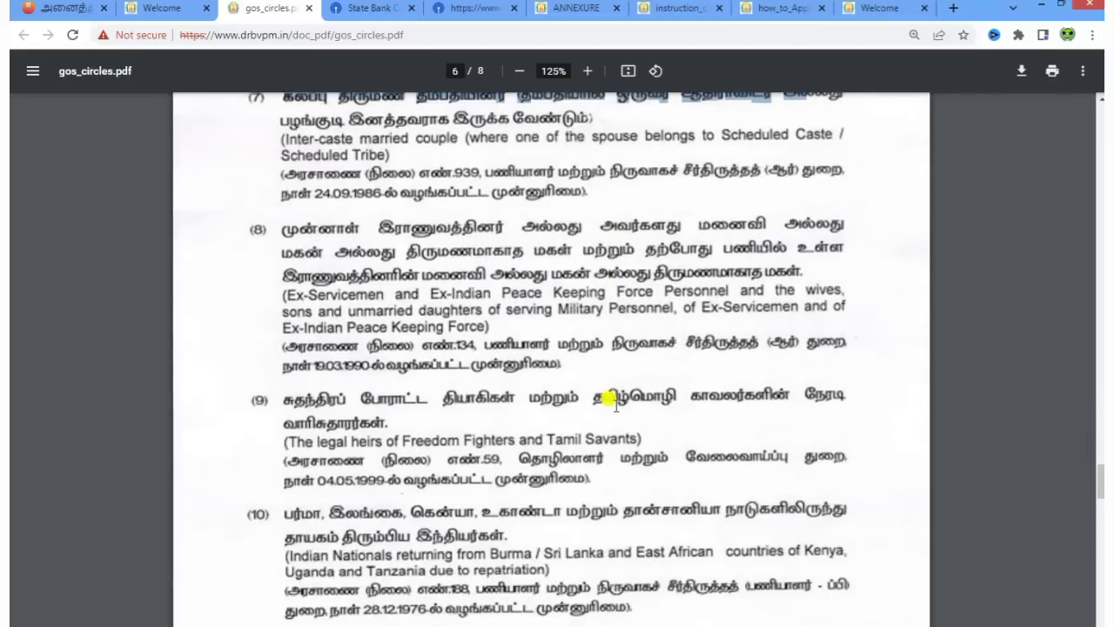
scroll(609, 401, "down", 6)
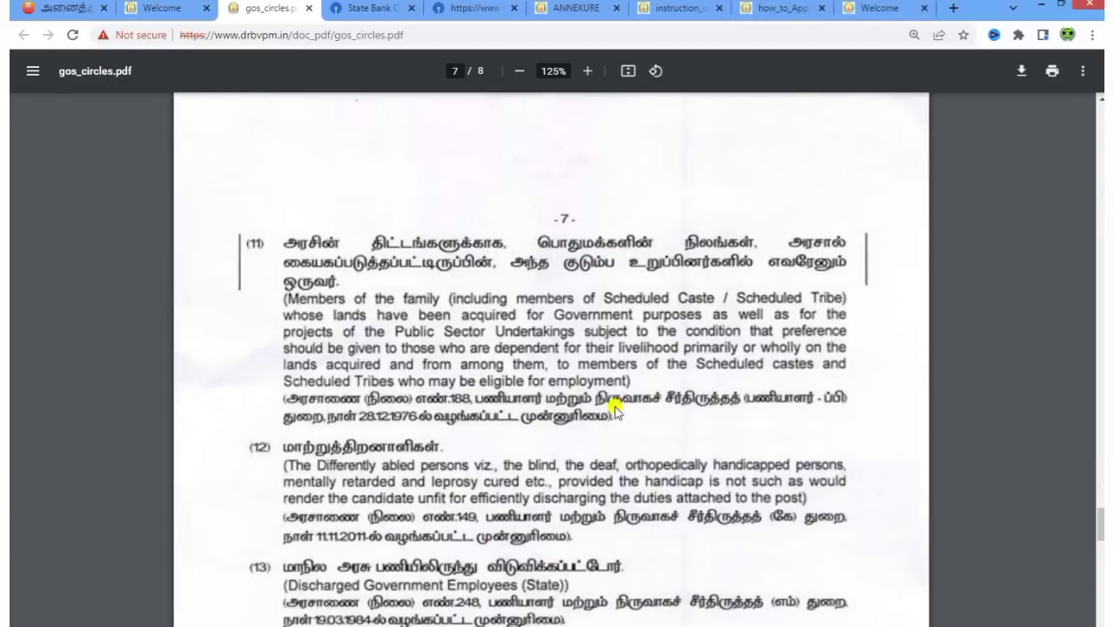
scroll(614, 409, "down", 5)
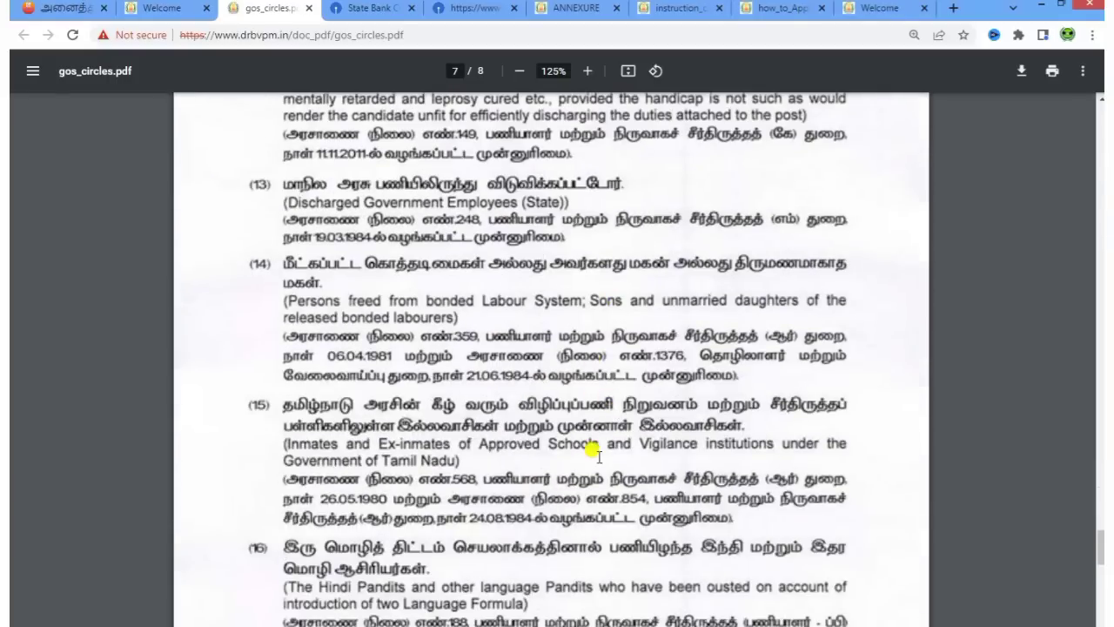
scroll(592, 450, "down", 4)
scroll(599, 462, "down", 10)
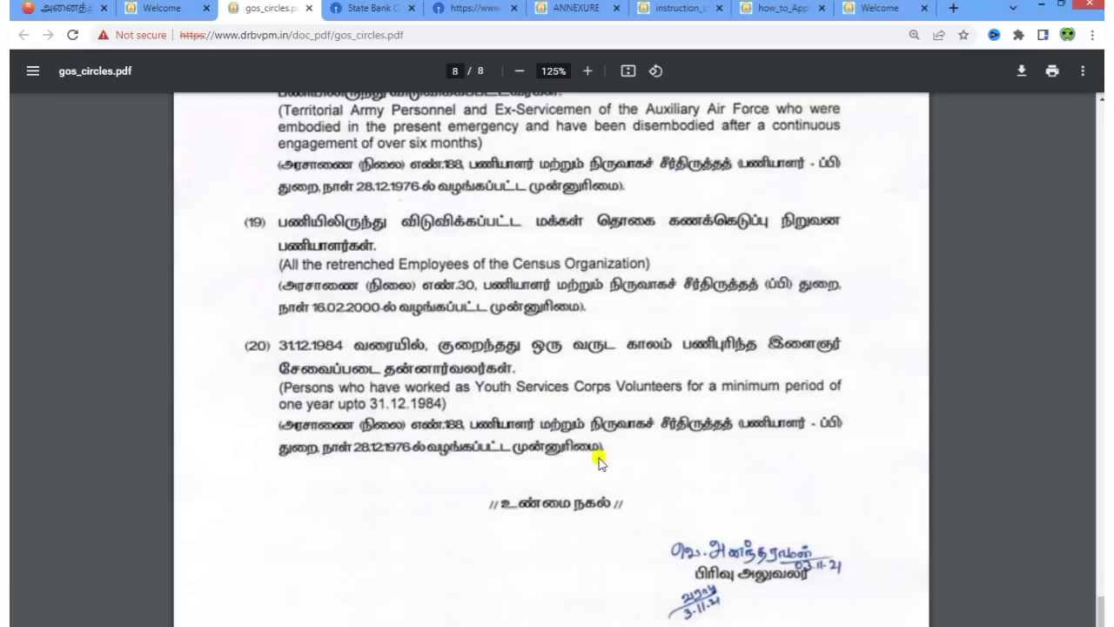
scroll(601, 457, "down", 2)
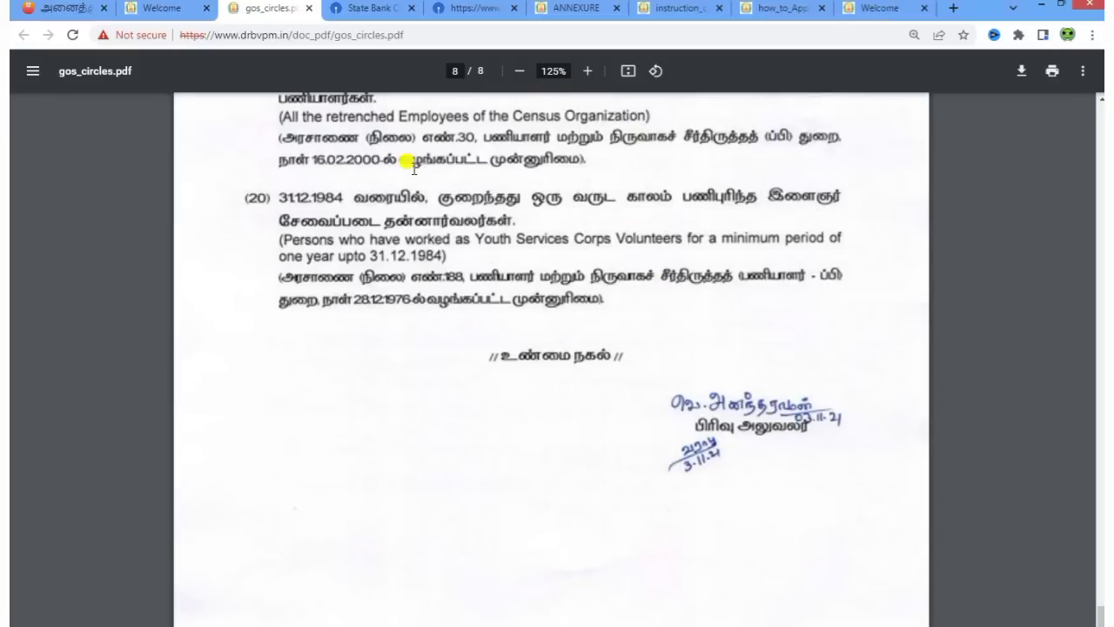
Step: Return to the application form, remove priority serial numbers 01 and 04, and select serial number 03 instead
left_click(170, 8)
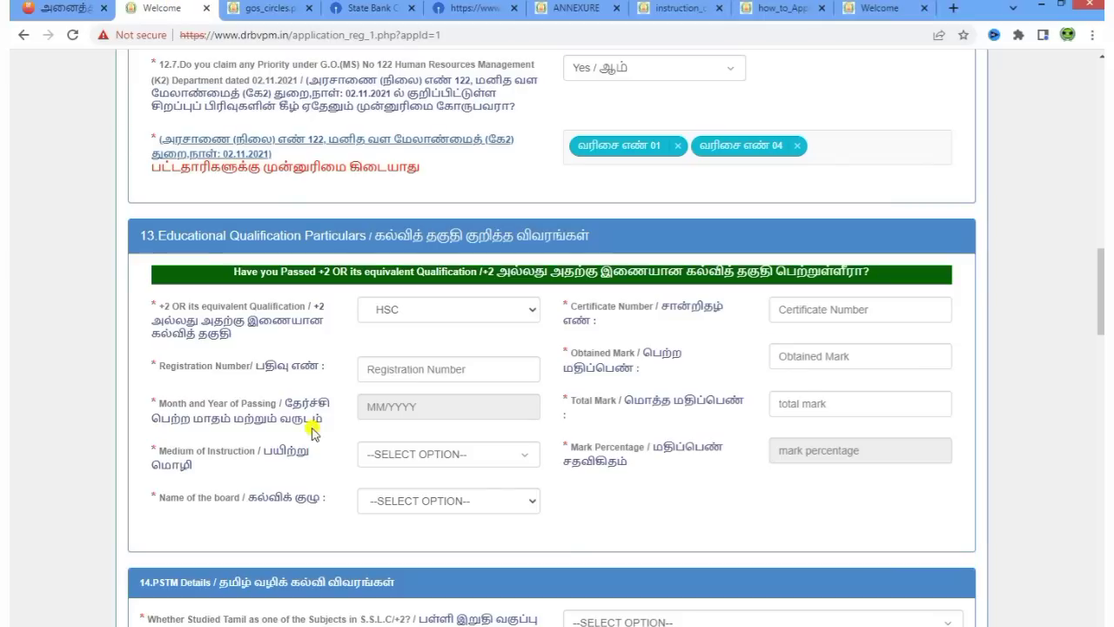
scroll(692, 401, "up", 1)
left_click(677, 222)
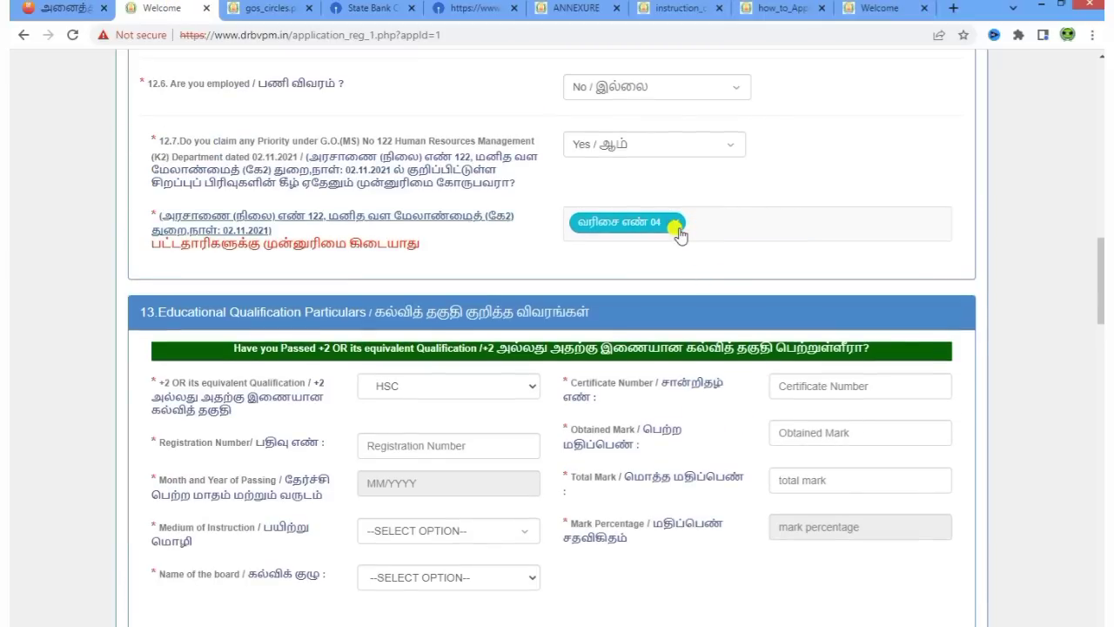
left_click(677, 222)
left_click(678, 224)
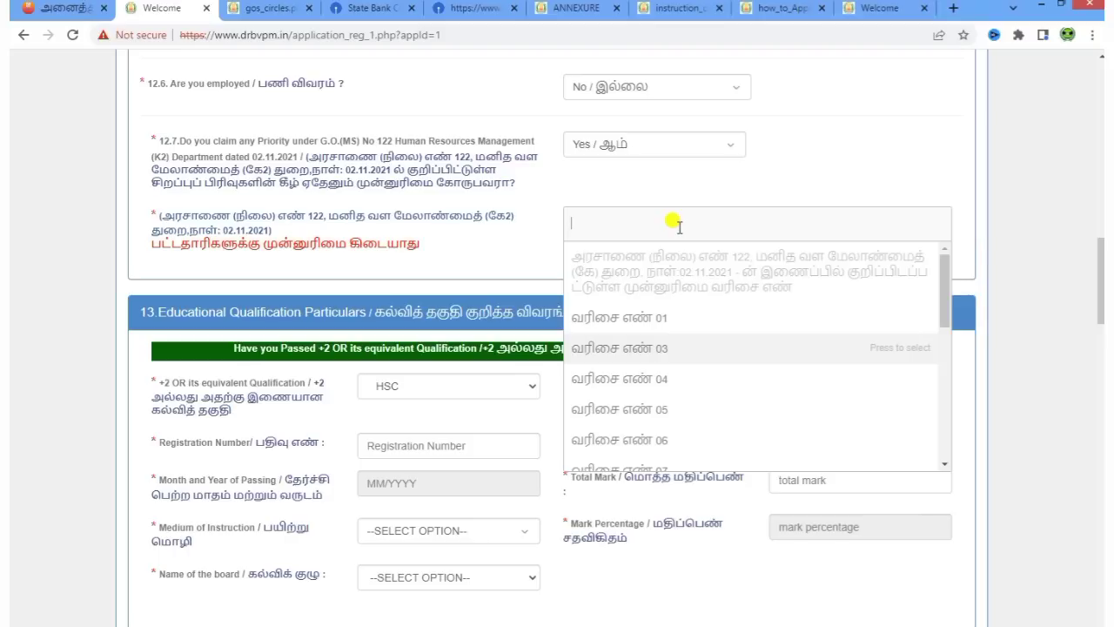
left_click(667, 351)
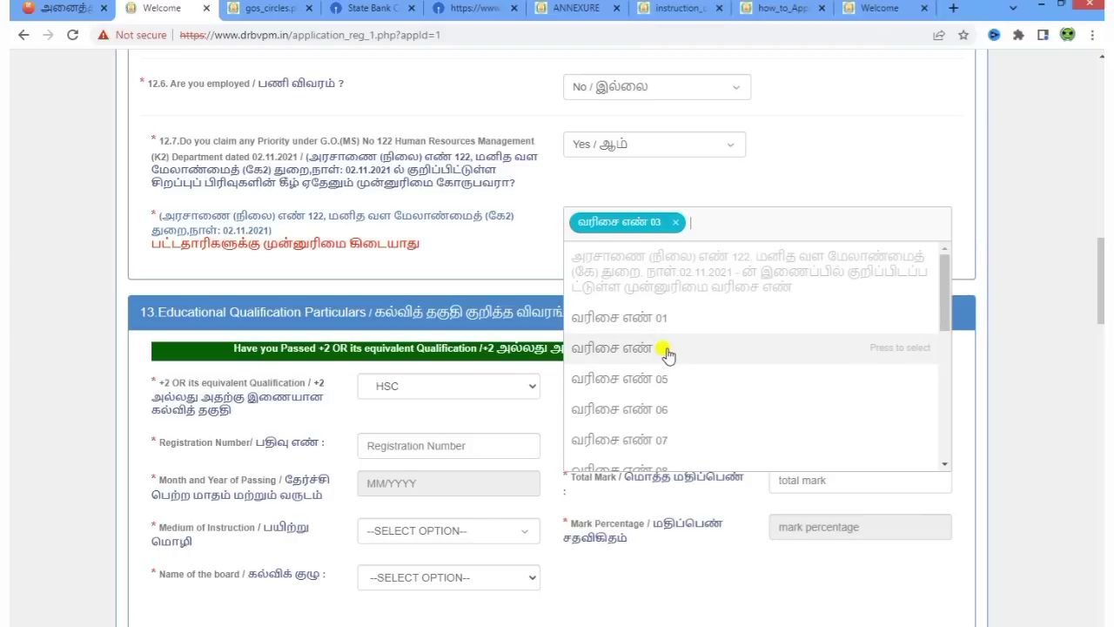
Step: Replace priority serial number 03 with serial number 09
left_click(677, 223)
scroll(689, 409, "down", 4)
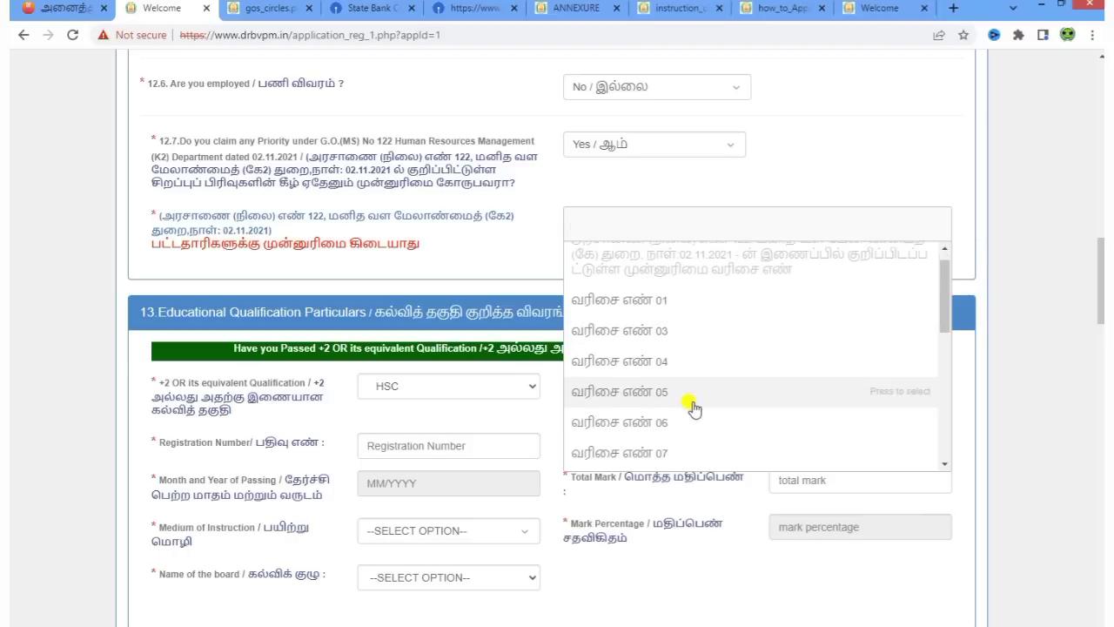
left_click(667, 302)
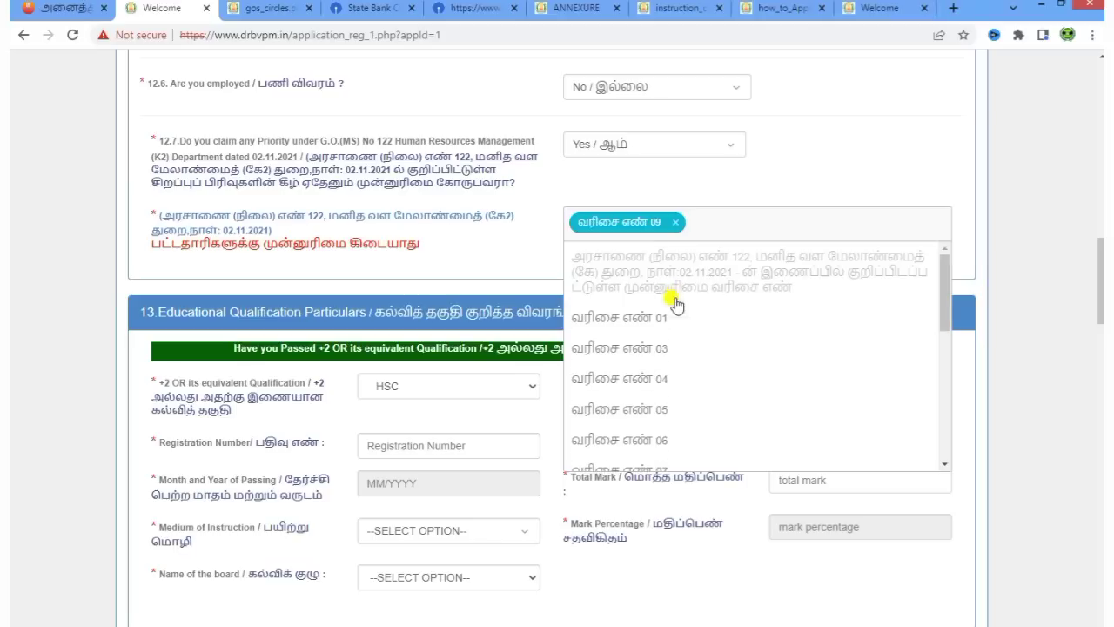
left_click(543, 248)
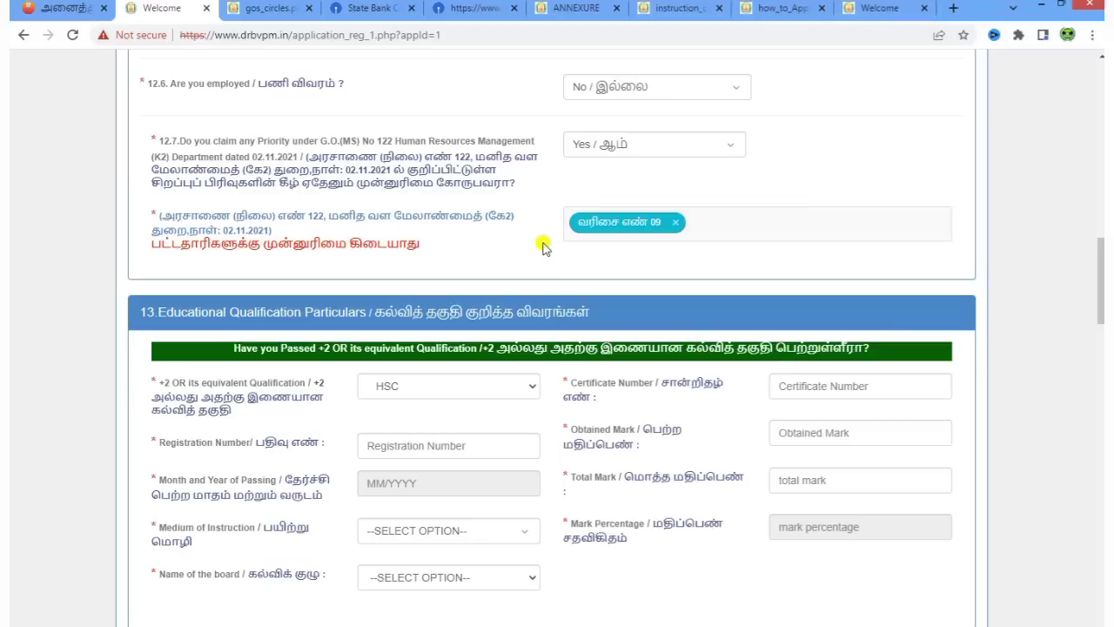
Step: Answer No to question 12.7 about claiming priority under G.O. 122
left_click(626, 144)
left_click(620, 188)
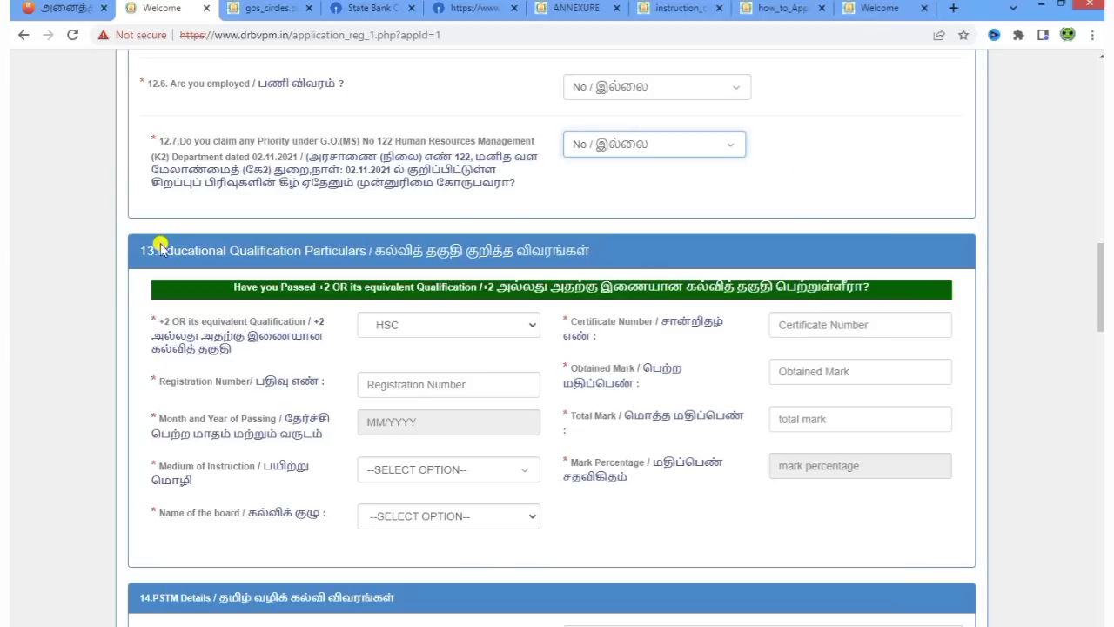
Step: In section 13, Educational Qualification Particulars, choose HSC as the +2 or equivalent qualification
left_click_drag(160, 249, 575, 246)
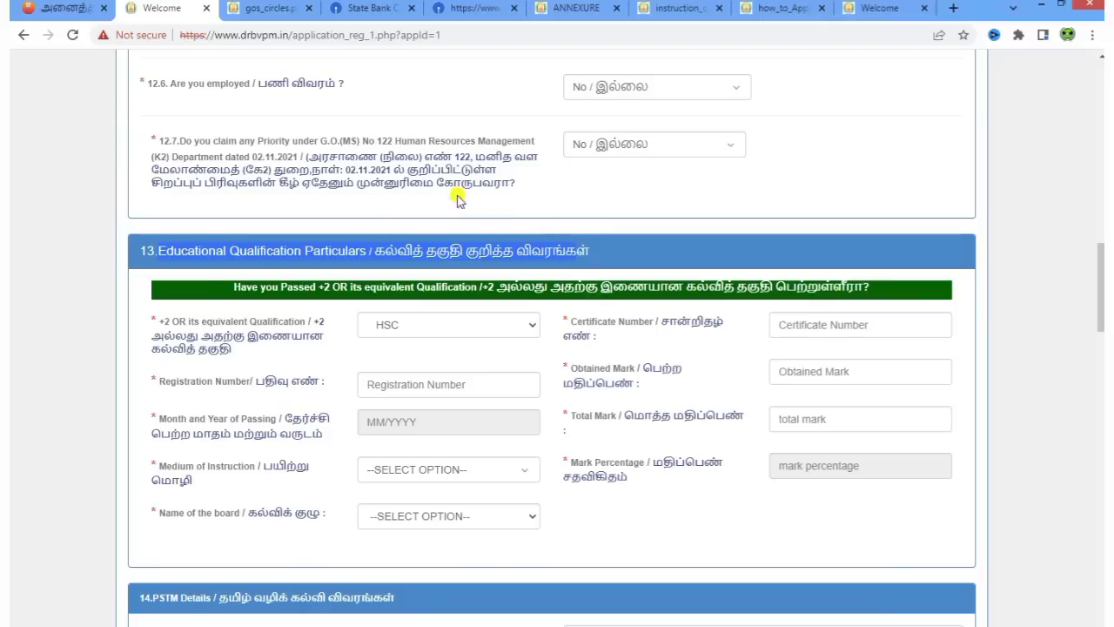
left_click(631, 530)
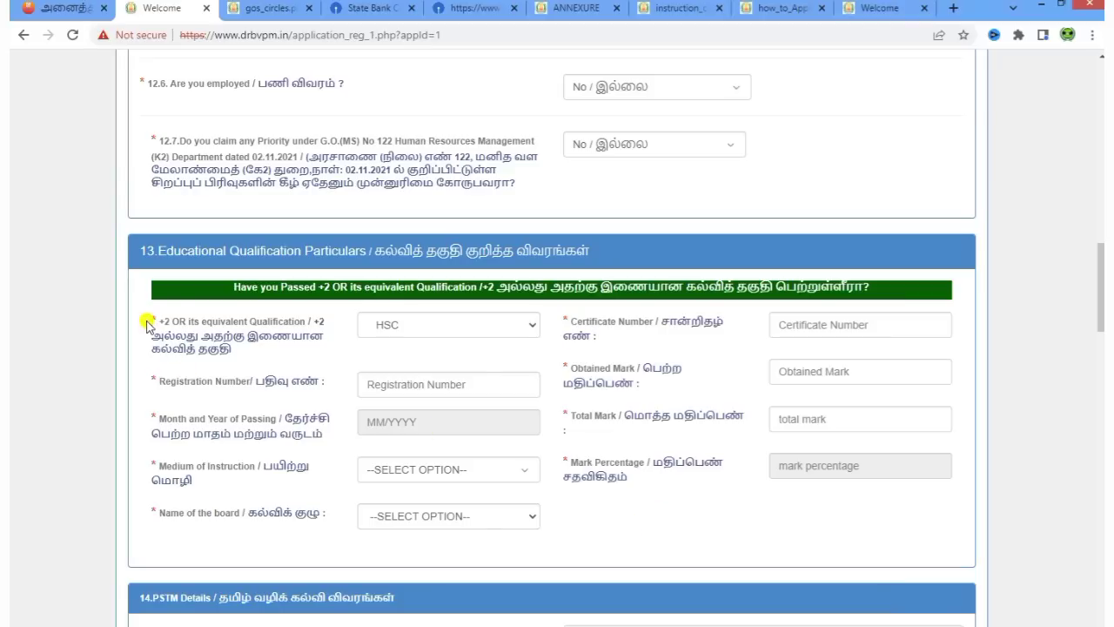
left_click_drag(148, 324, 311, 348)
left_click(383, 326)
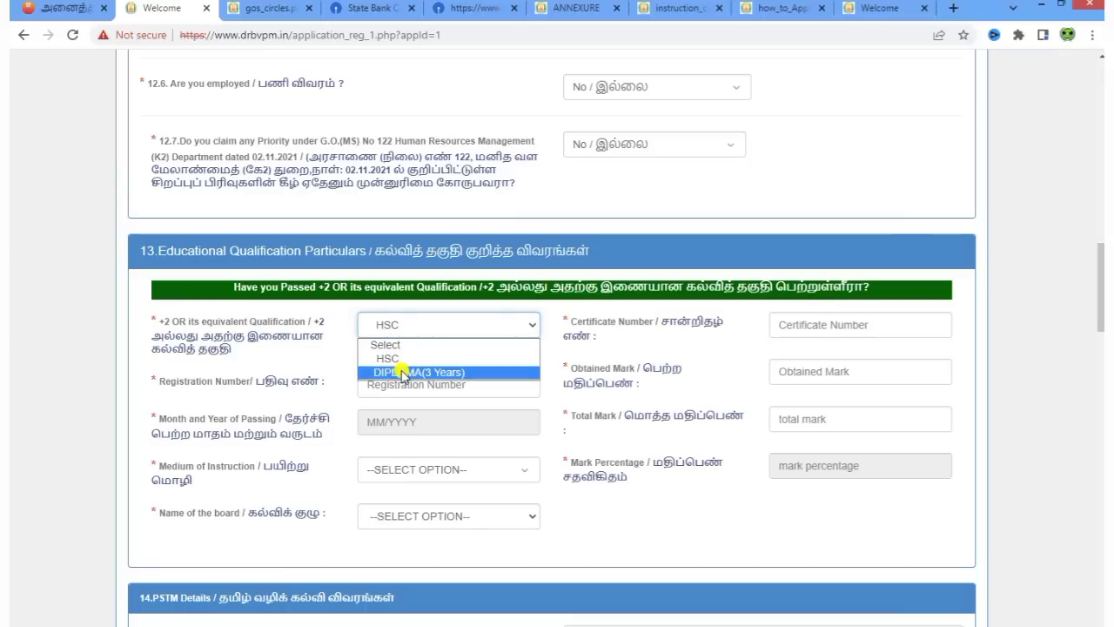
left_click(399, 358)
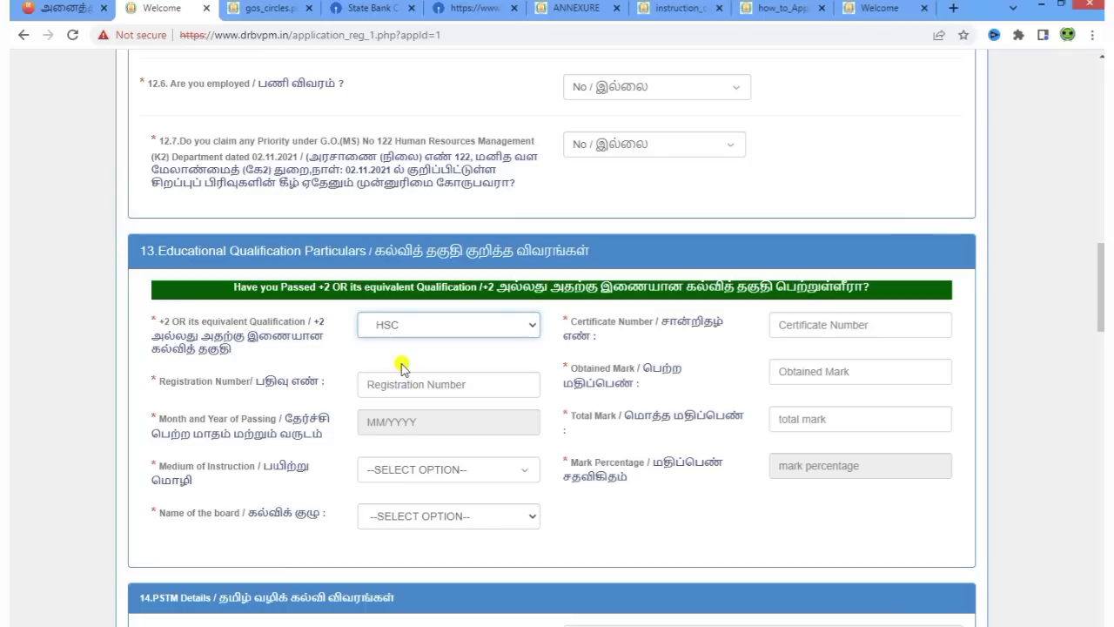
left_click(588, 513)
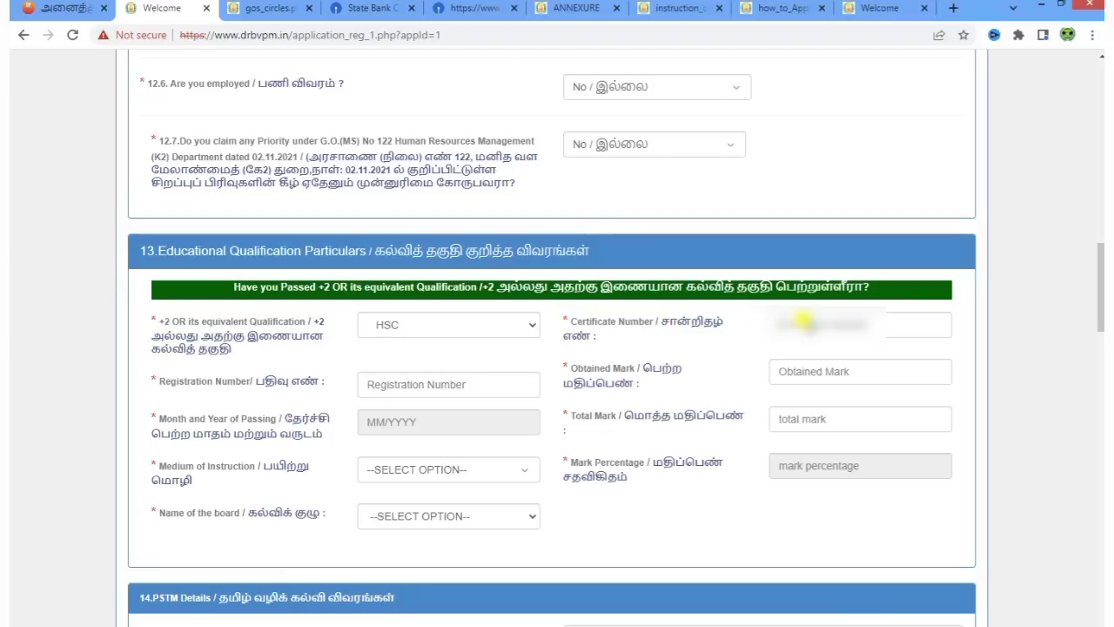
Step: Enter the certificate number and the registration number for the HSC qualification
left_click(801, 324)
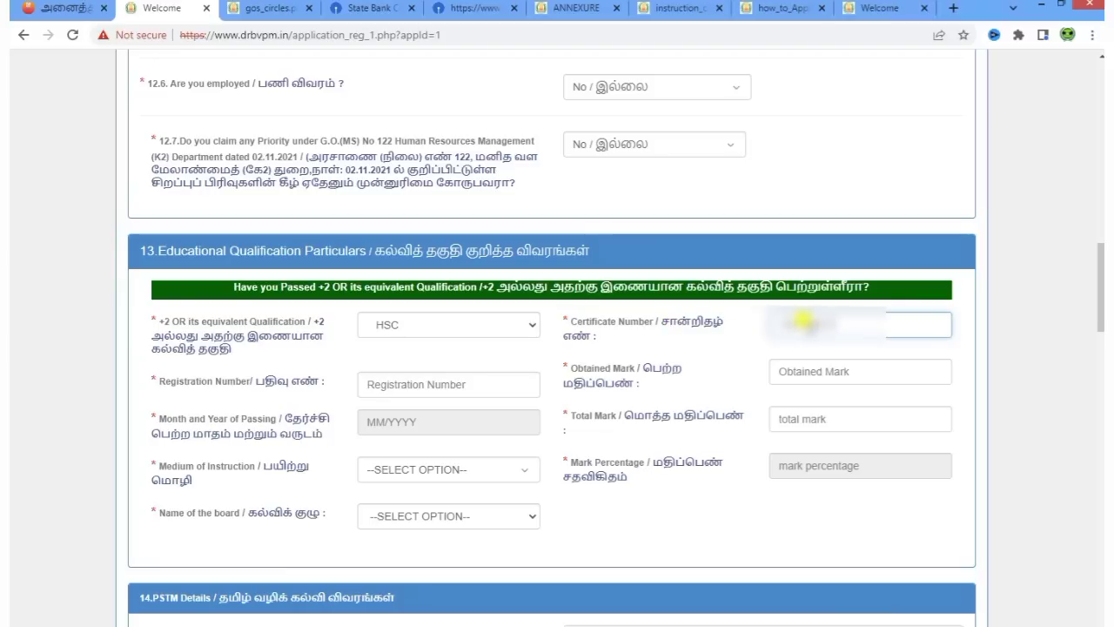
left_click_drag(153, 381, 286, 401)
left_click(286, 401)
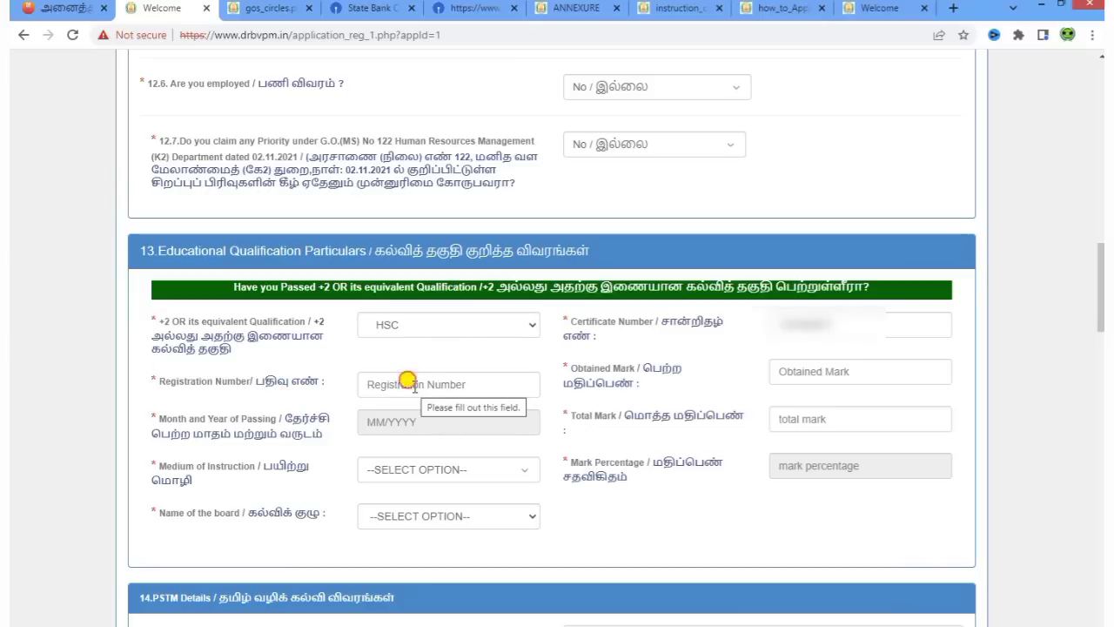
left_click(415, 384)
key("ctrl+v")
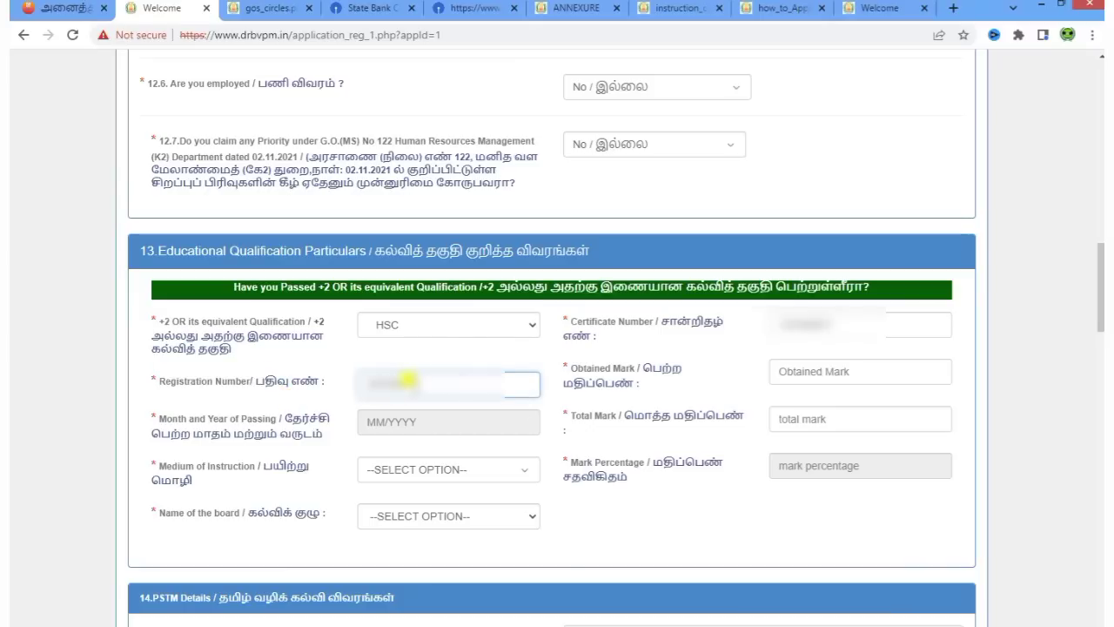
left_click(632, 496)
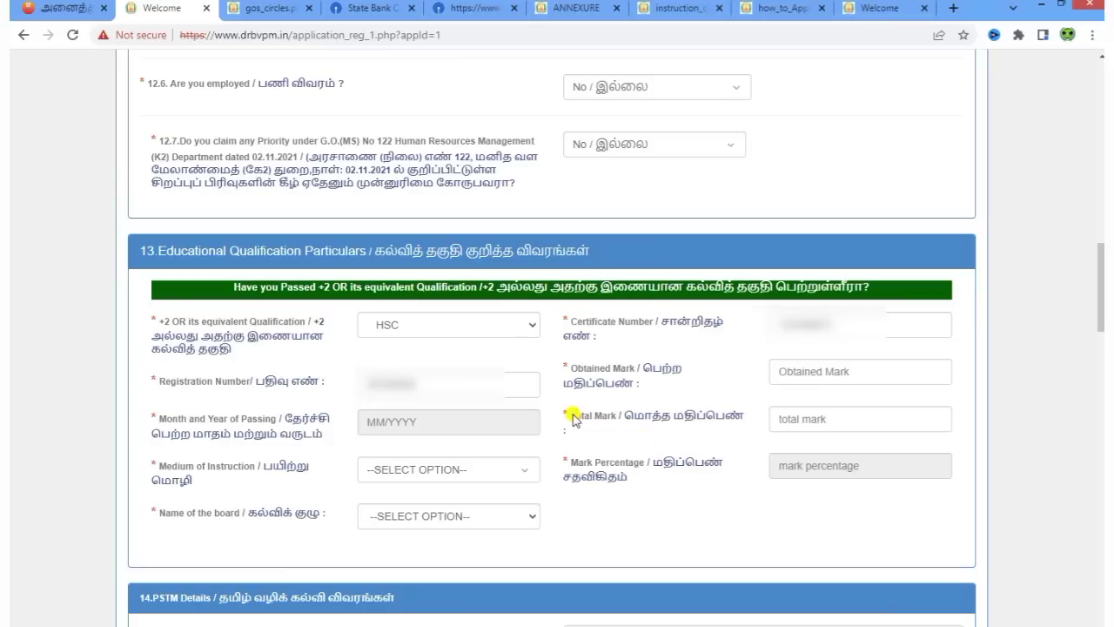
left_click_drag(571, 416, 719, 421)
left_click(722, 441)
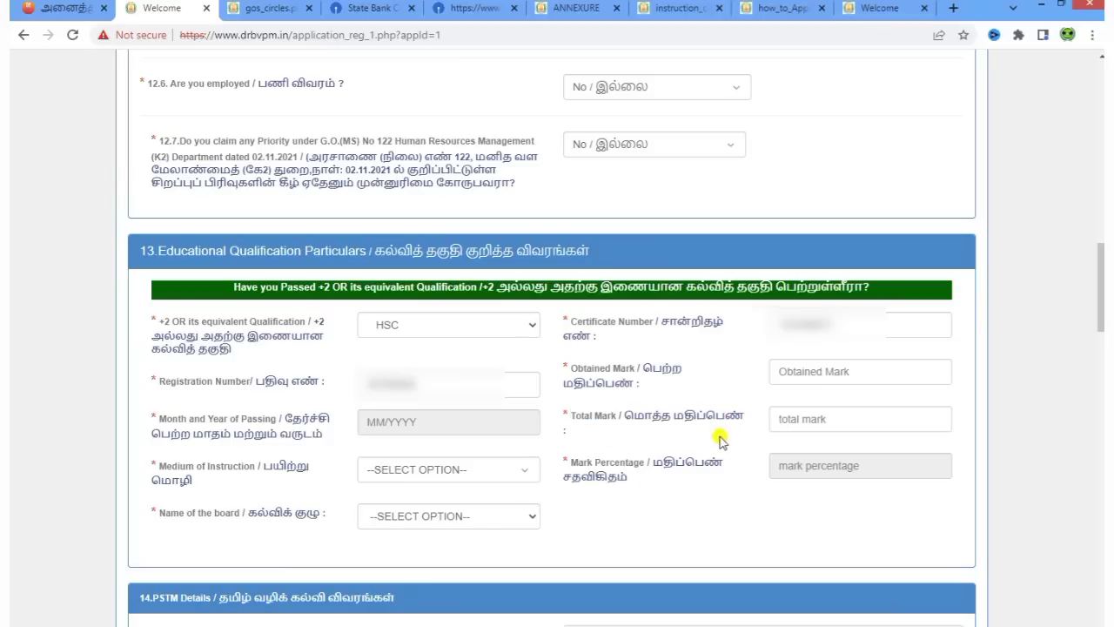
left_click(831, 421)
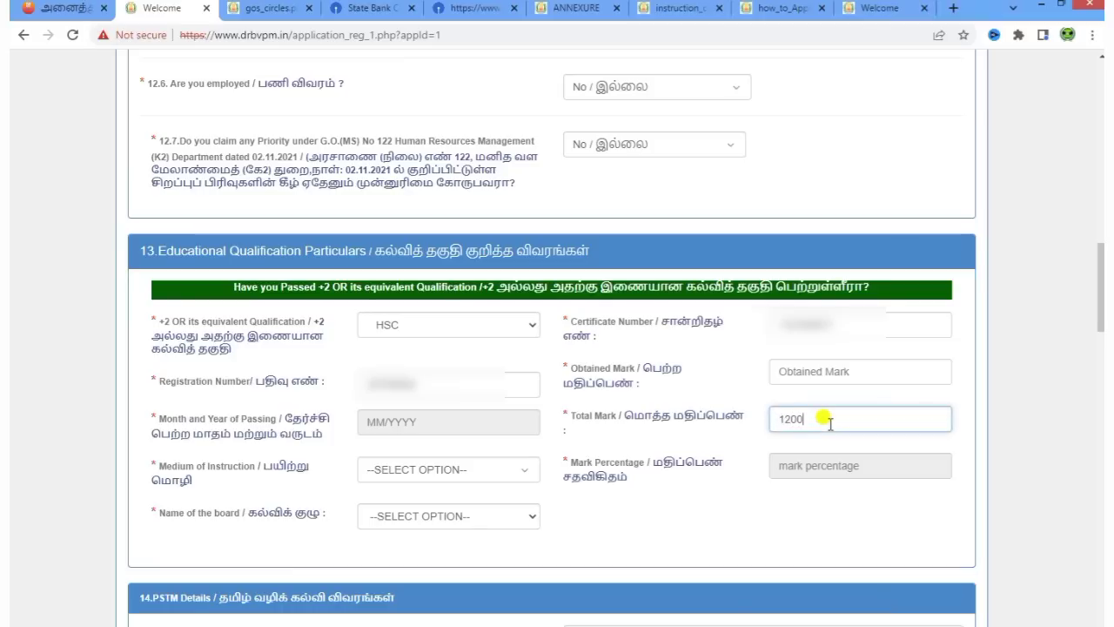
left_click(708, 531)
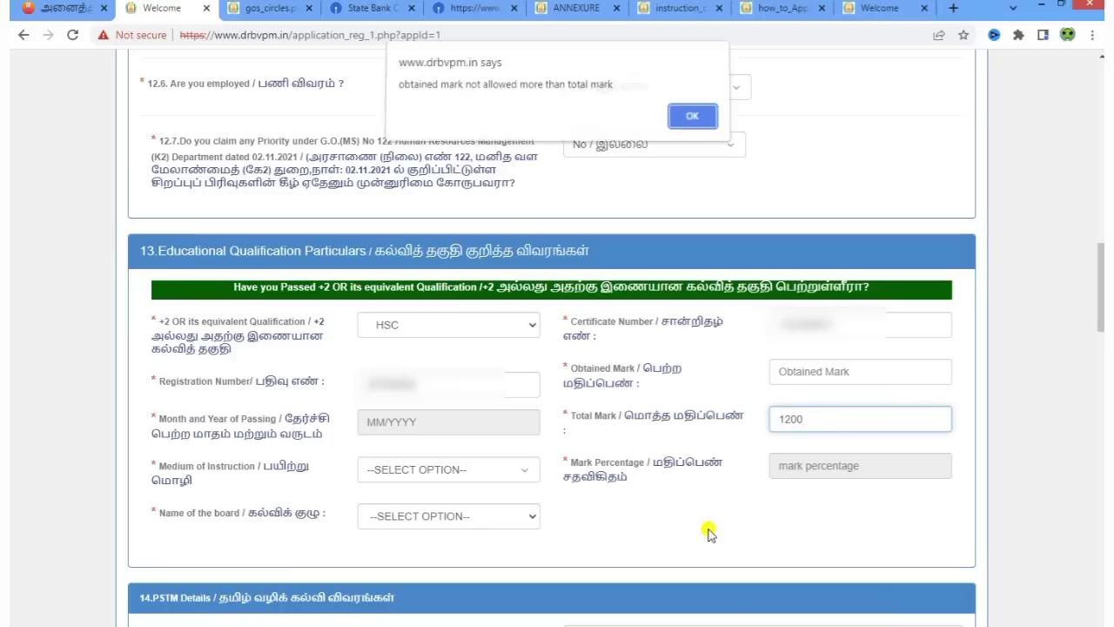
left_click(676, 122)
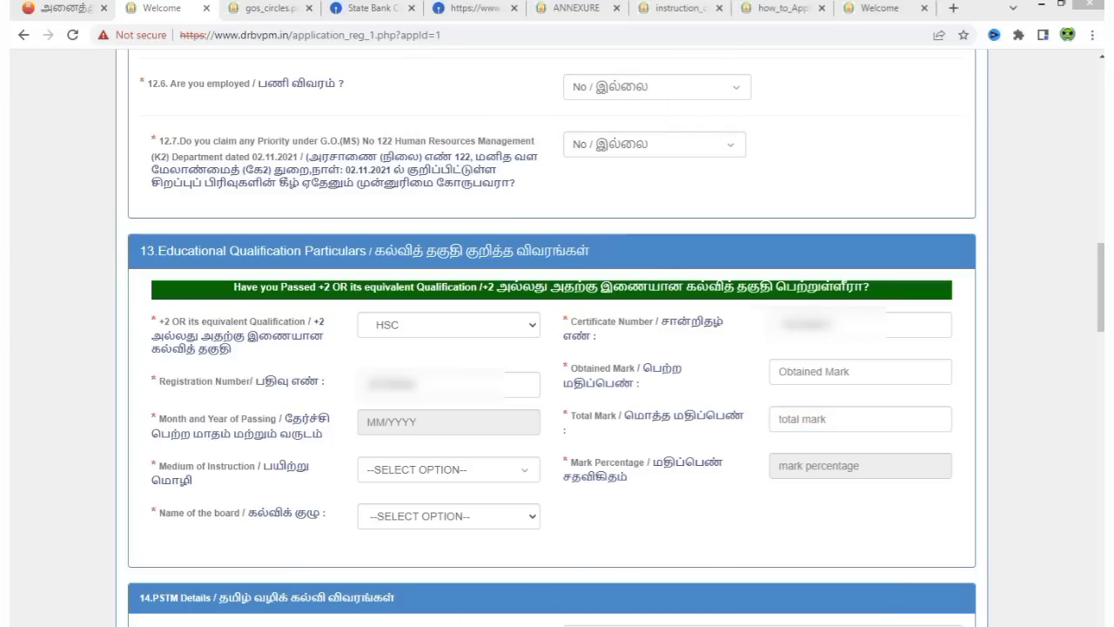
Step: Enter 980 as the obtained mark and 1200 as the total mark for the HSC qualification
left_click(819, 372)
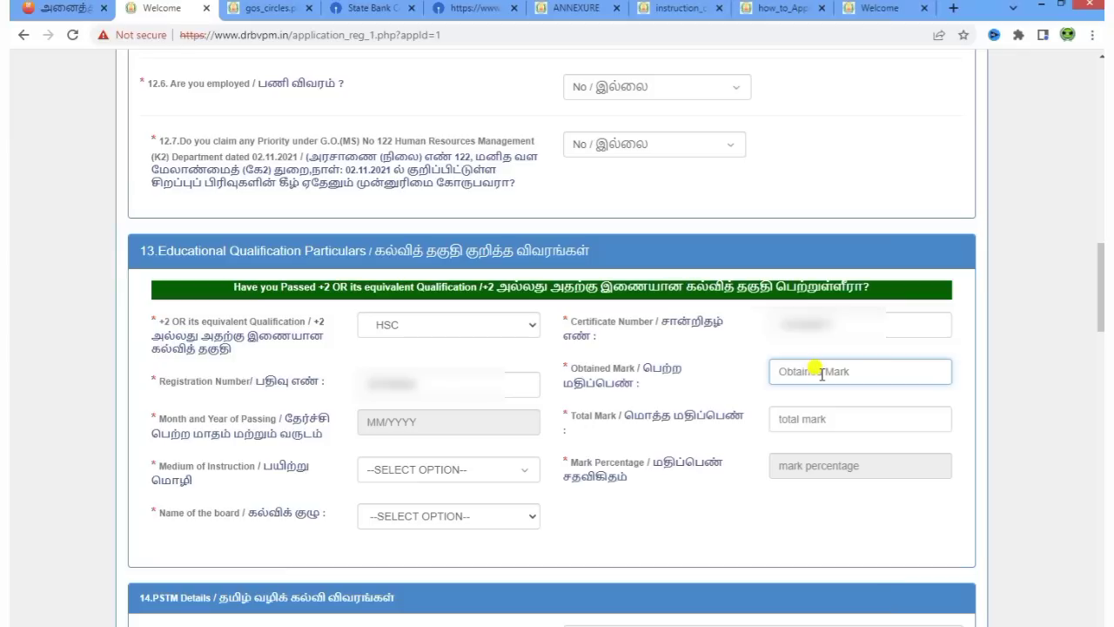
type("980")
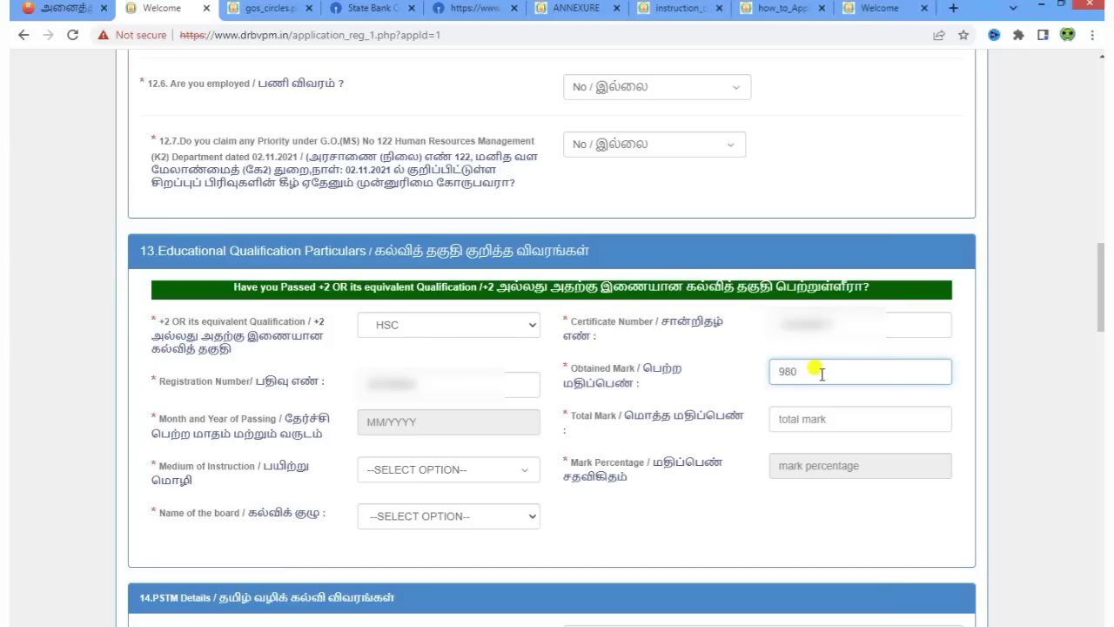
left_click(806, 416)
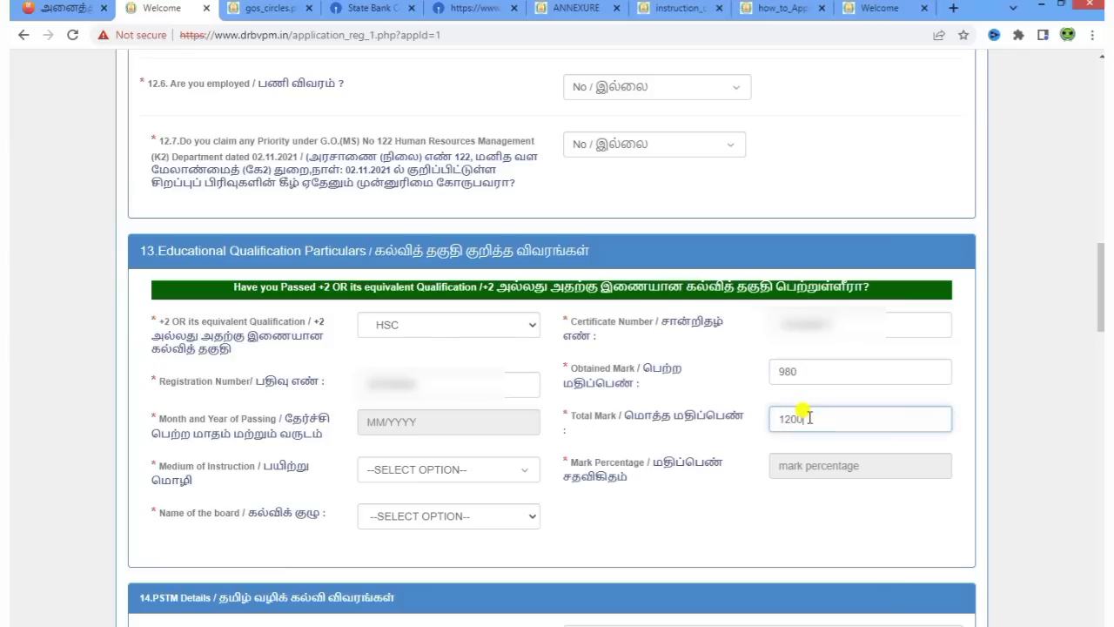
left_click(719, 488)
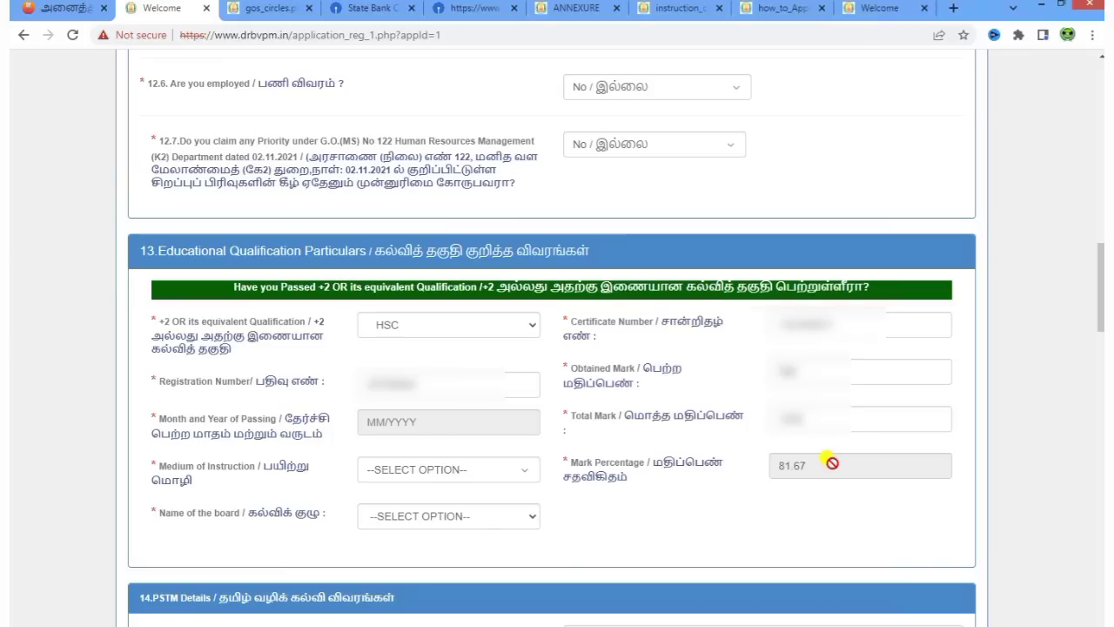
Step: Set the month and year of passing for the HSC qualification to May 2015
left_click_drag(160, 417, 305, 439)
left_click(484, 418)
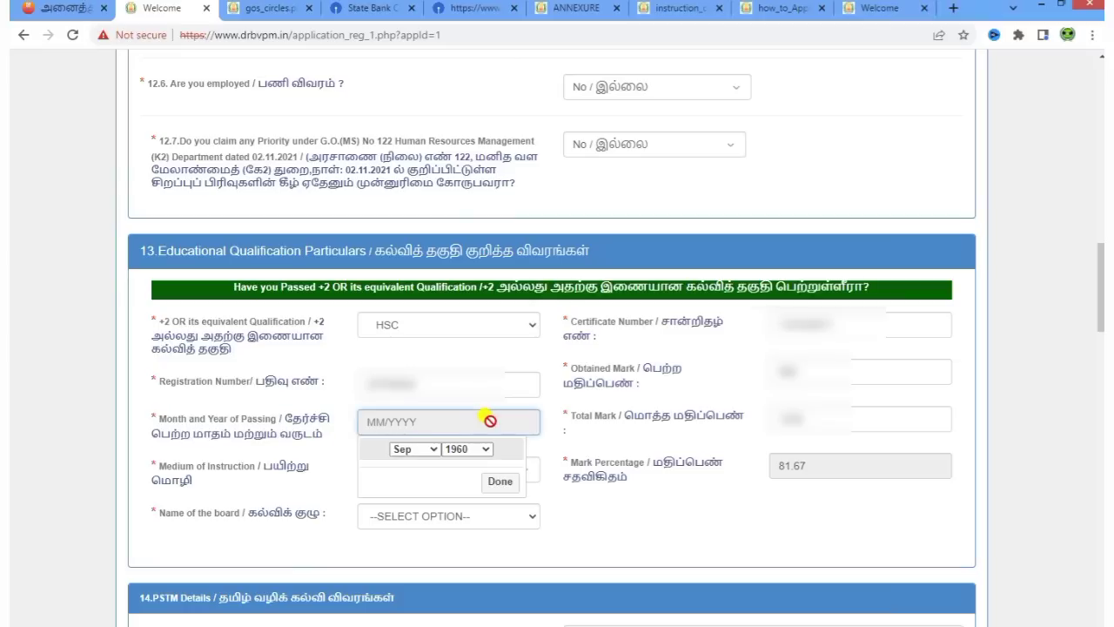
left_click(471, 449)
scroll(471, 392, "down", 5)
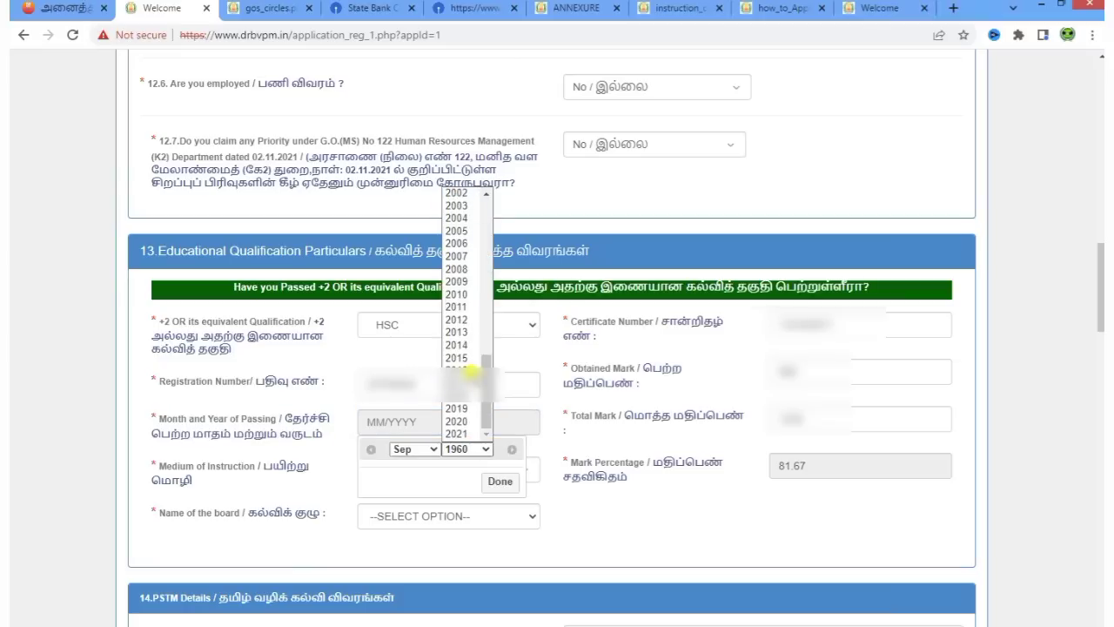
scroll(465, 396, "up", 3)
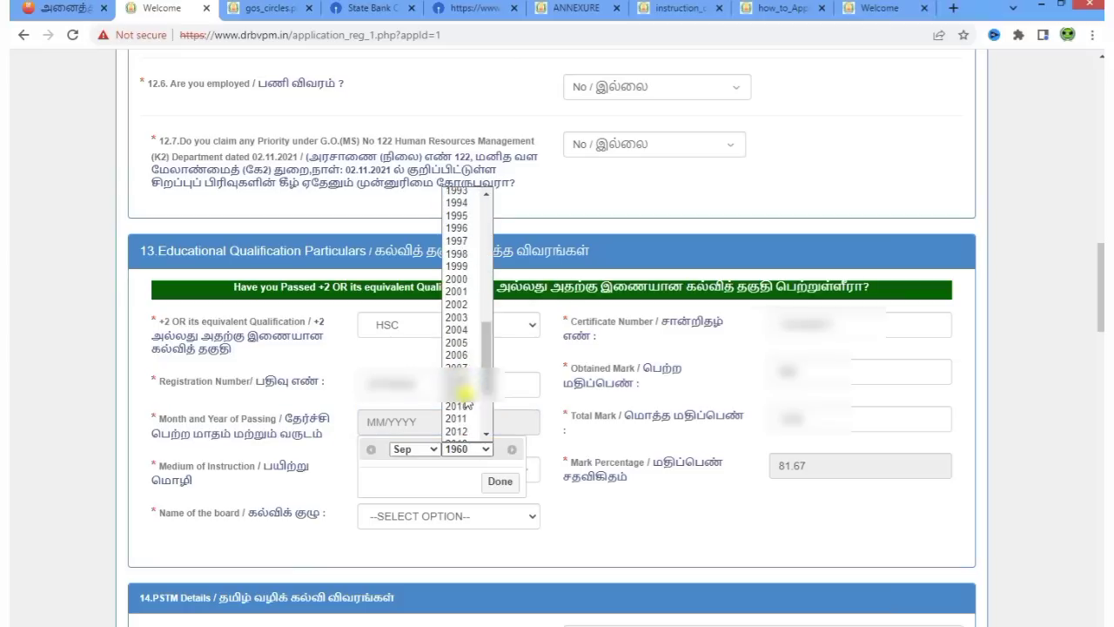
scroll(467, 404, "up", 1)
scroll(467, 403, "down", 4)
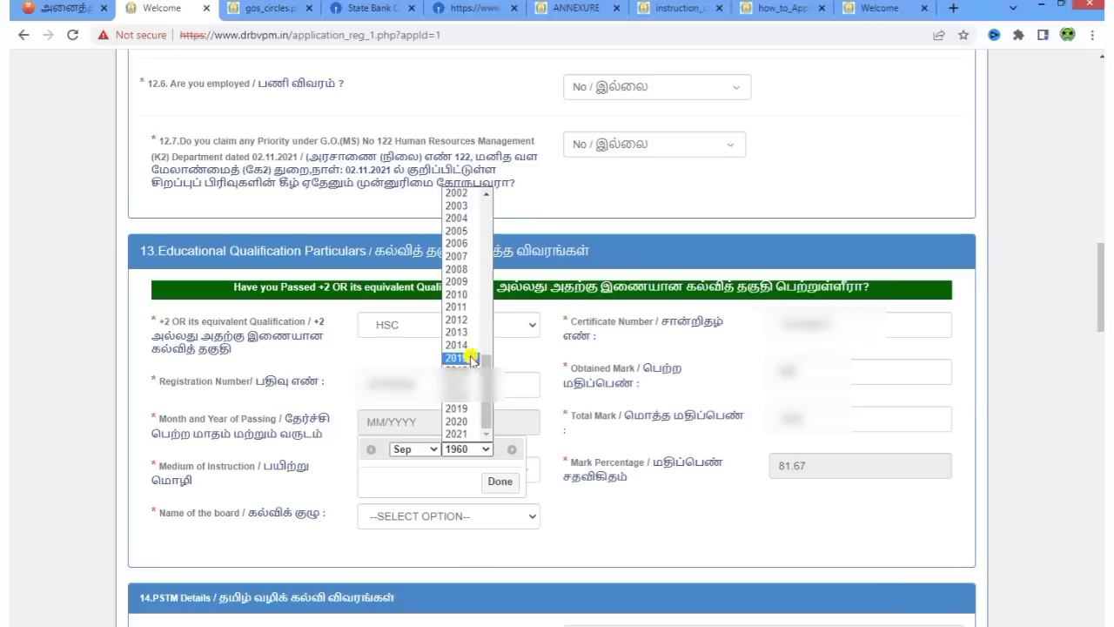
left_click(471, 360)
left_click(424, 450)
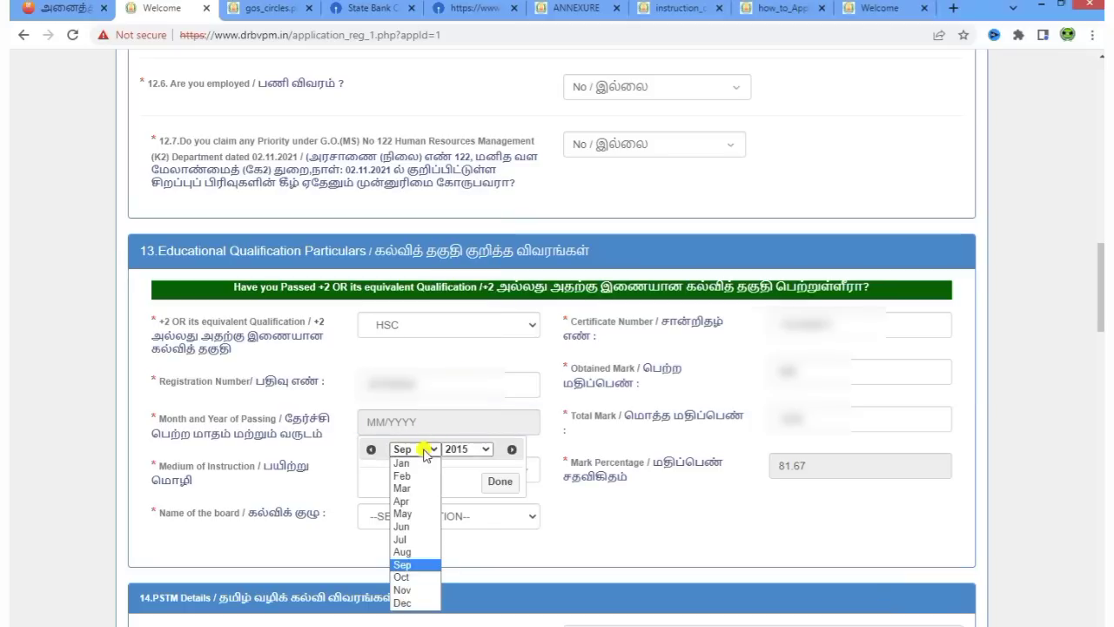
left_click(424, 515)
left_click(500, 482)
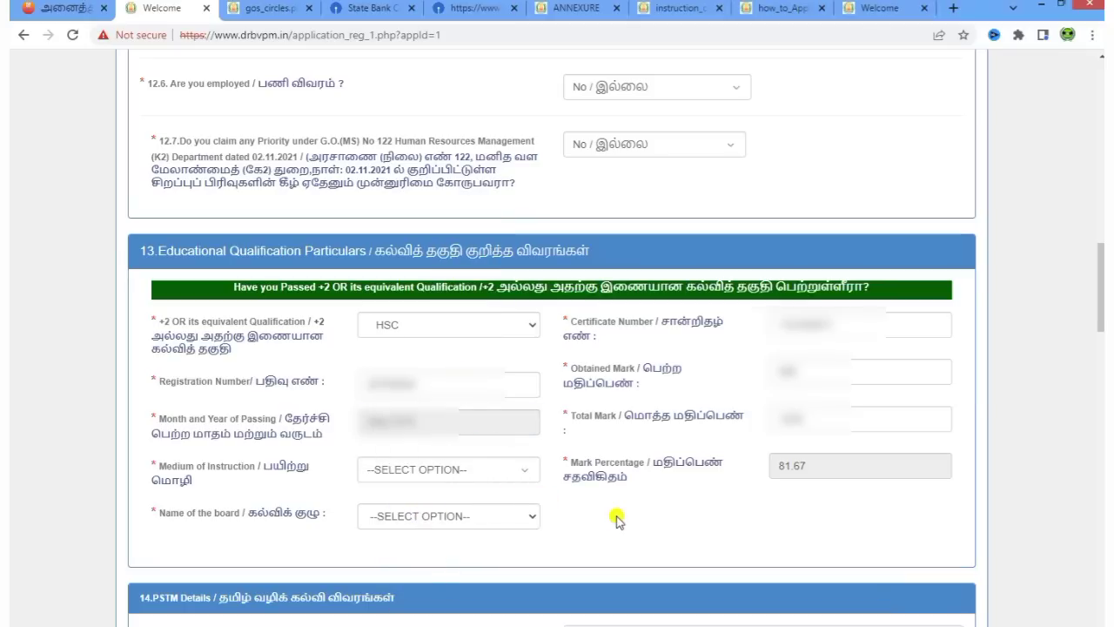
Step: Set the HSC medium of instruction to தமிழ் (Tamil) and the name of the board to STATE BOARD
left_click_drag(150, 465, 277, 485)
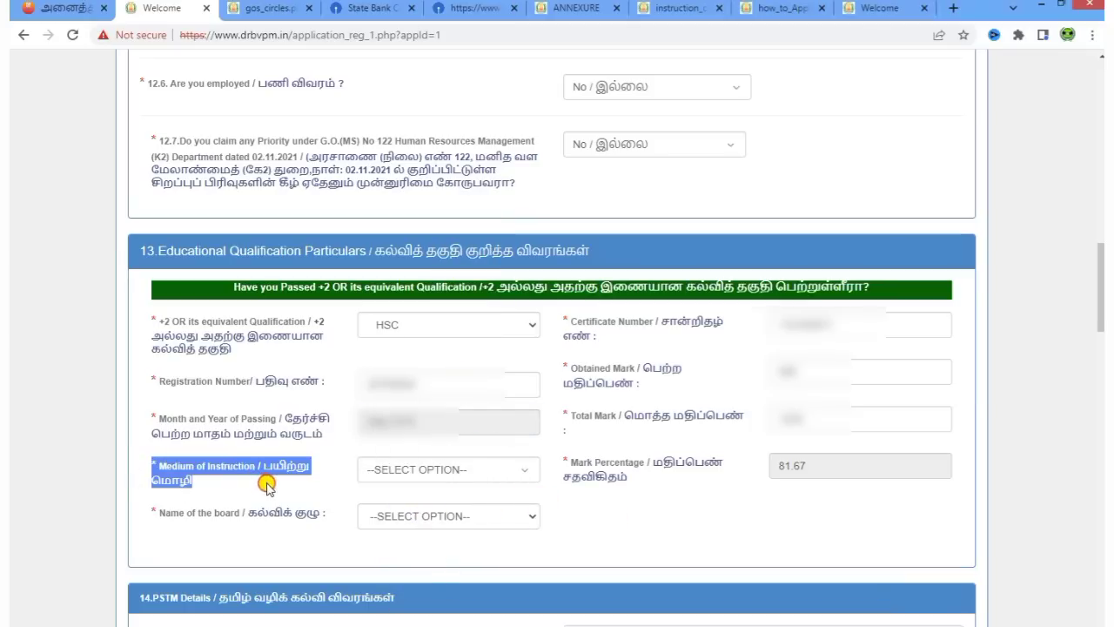
left_click(621, 528)
left_click(424, 469)
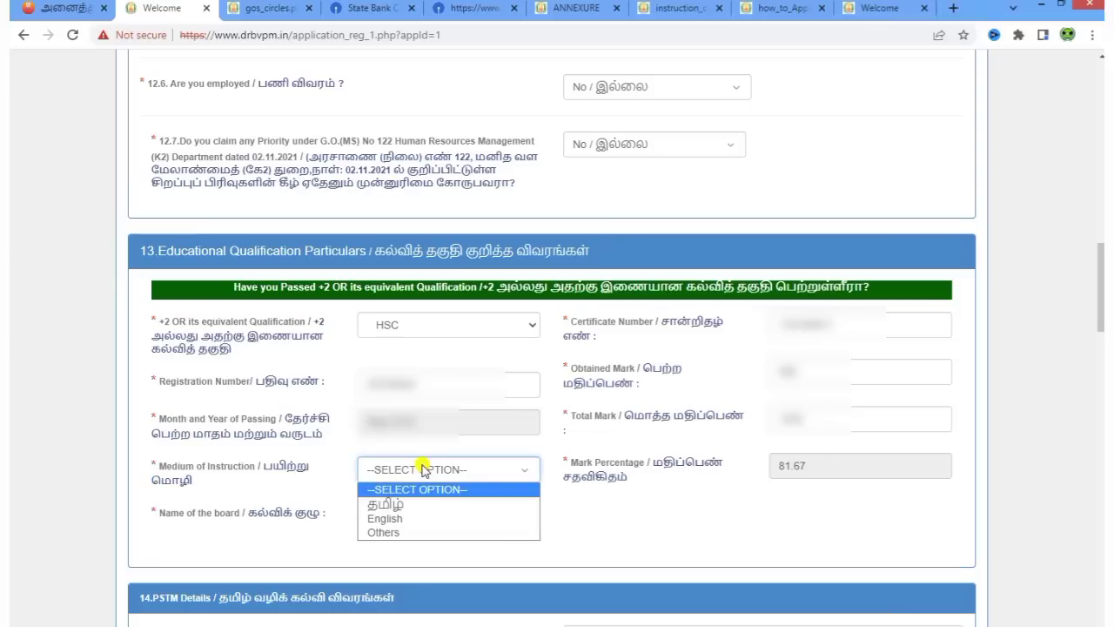
left_click(412, 508)
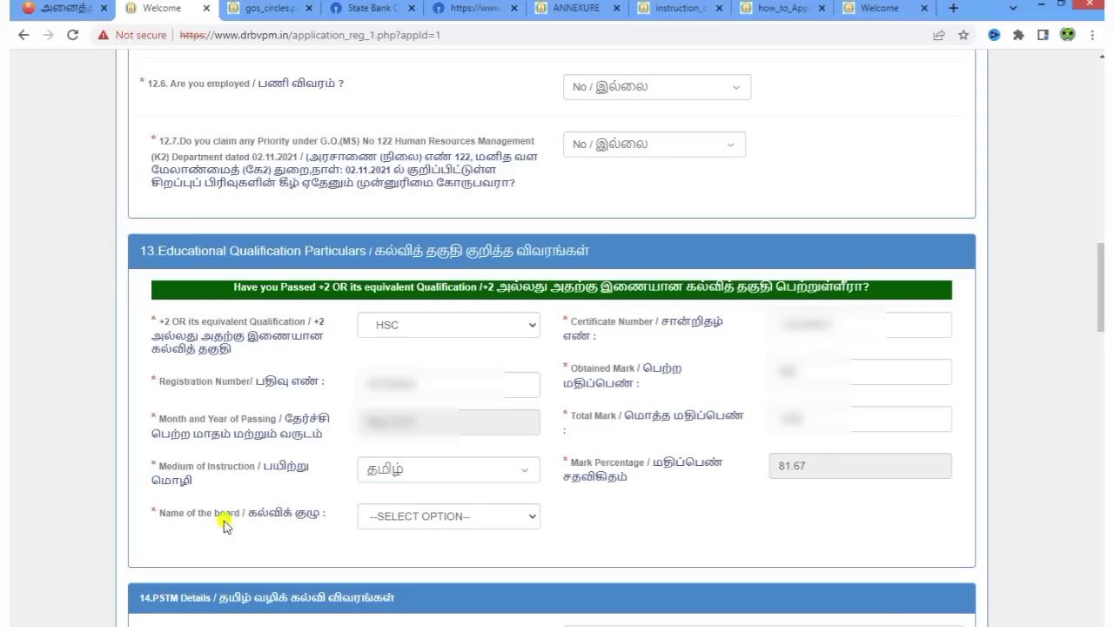
left_click_drag(152, 507, 313, 510)
left_click(409, 525)
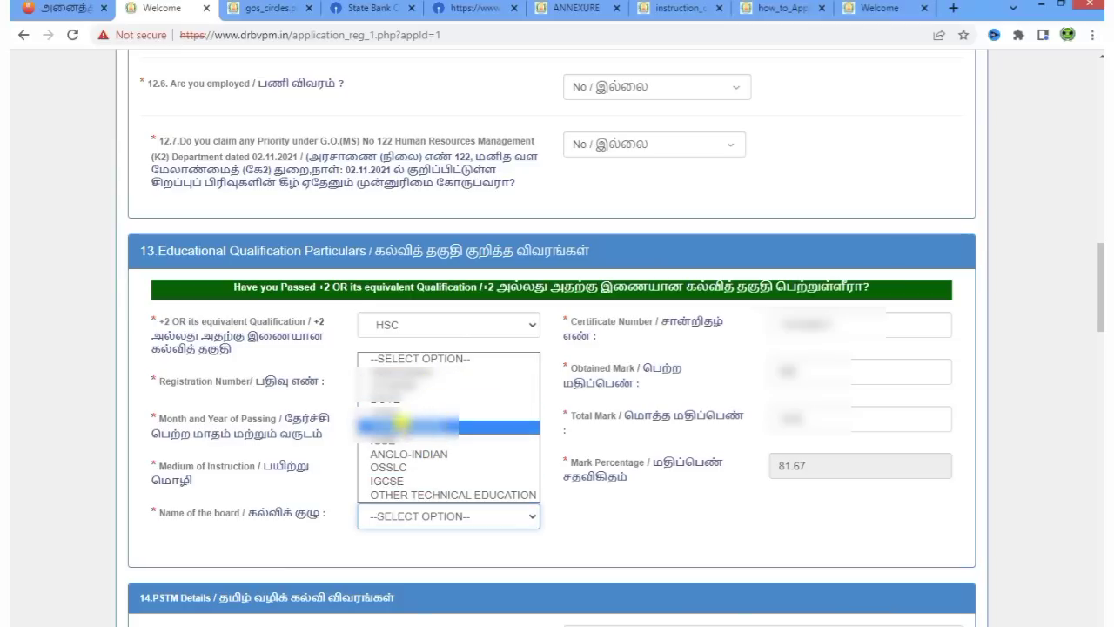
left_click(440, 426)
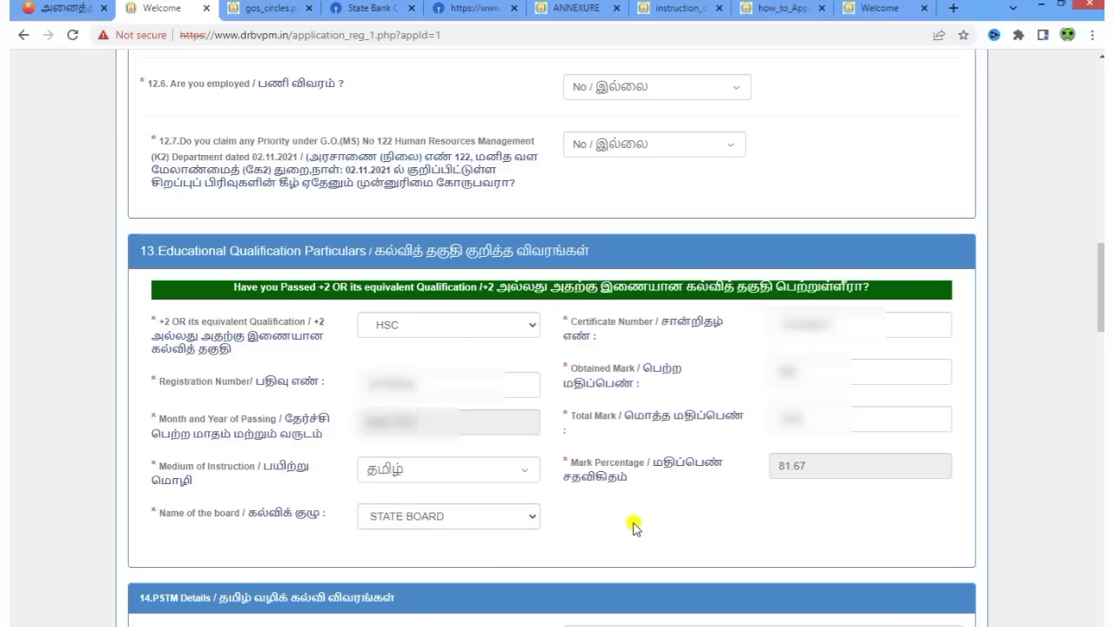
Step: In section 14, PSTM Details, answer Yes to studying Tamil as a subject and to studying 1st to 12th standard in Tamil medium
scroll(557, 348, "down", 6)
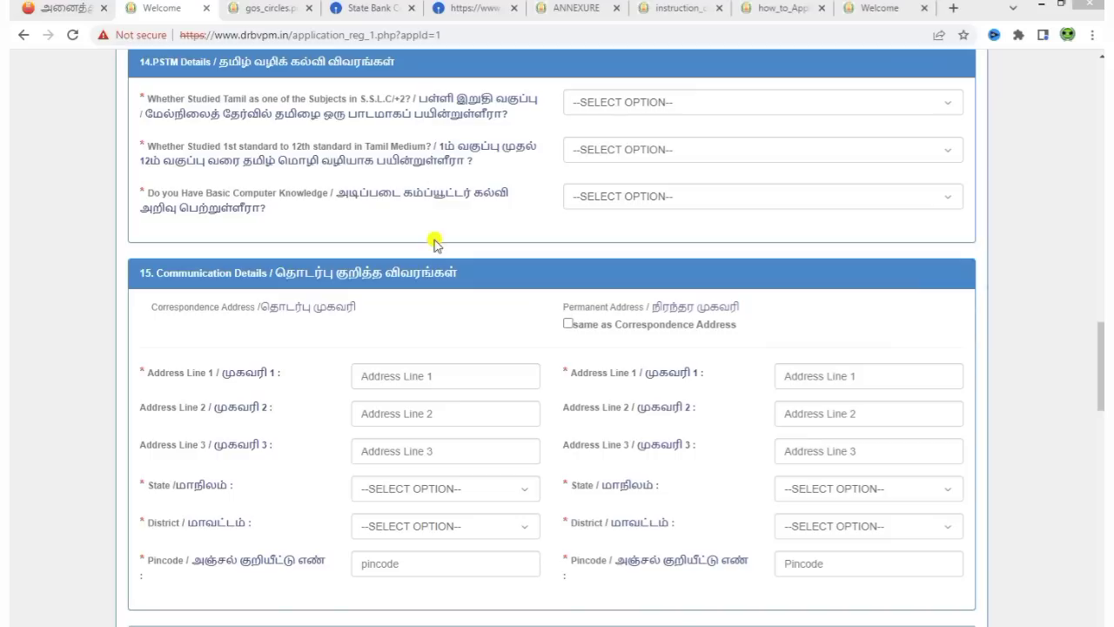
scroll(278, 87, "up", 1)
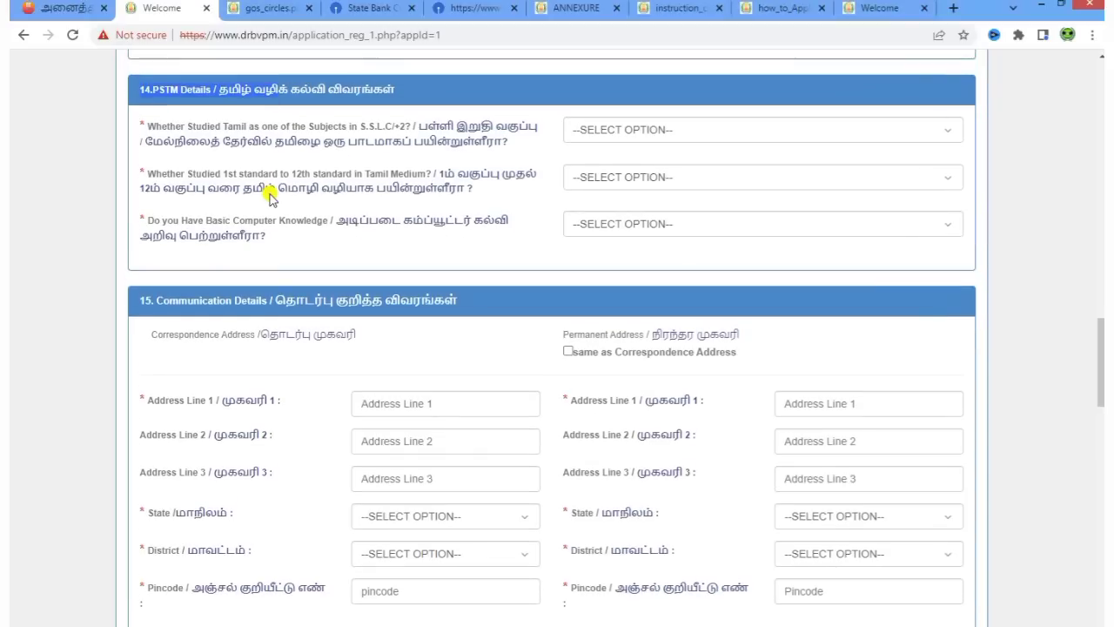
left_click(338, 257)
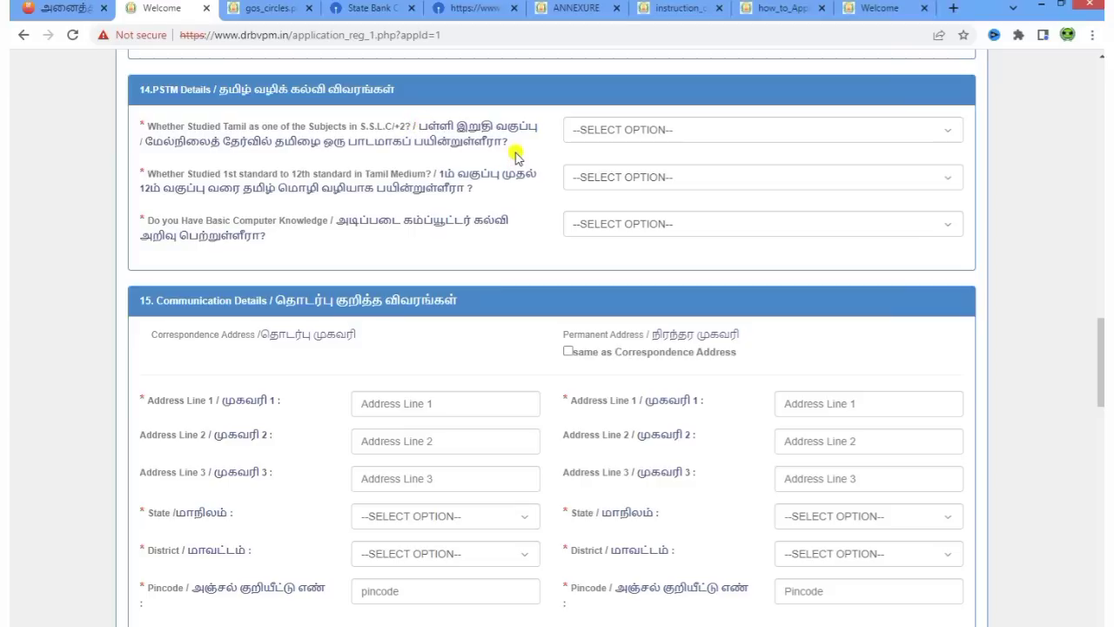
left_click(647, 137)
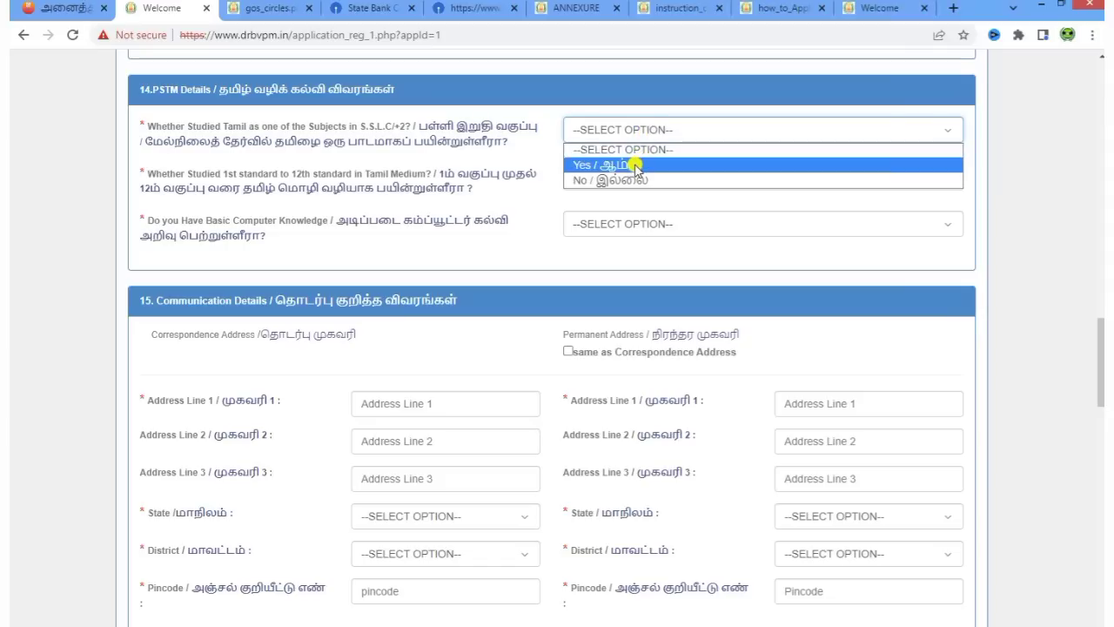
left_click(632, 166)
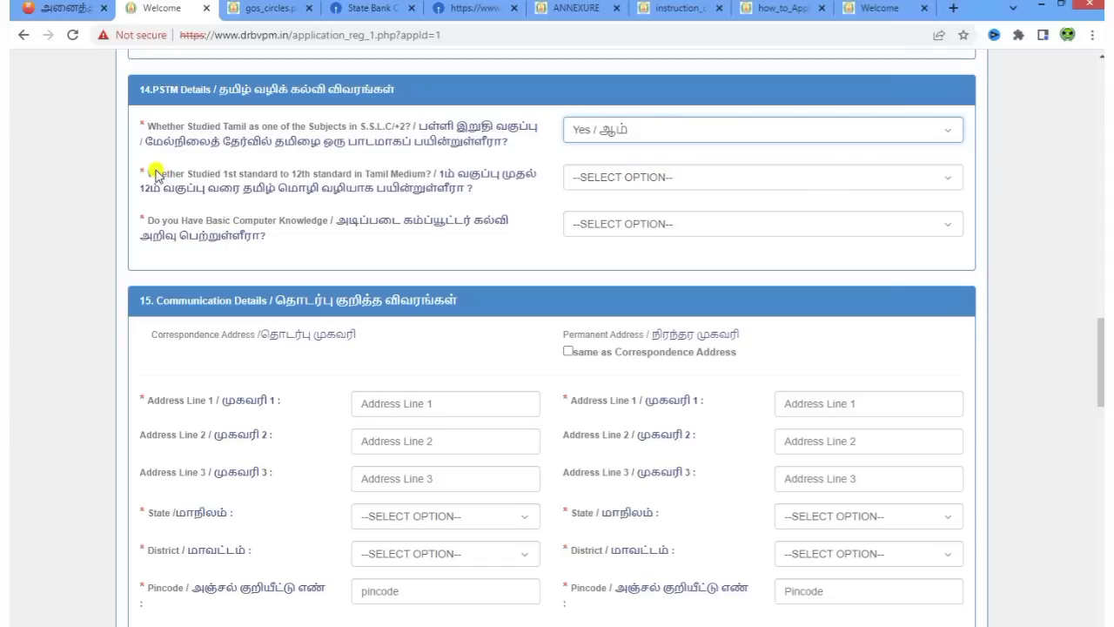
left_click(613, 178)
left_click(612, 212)
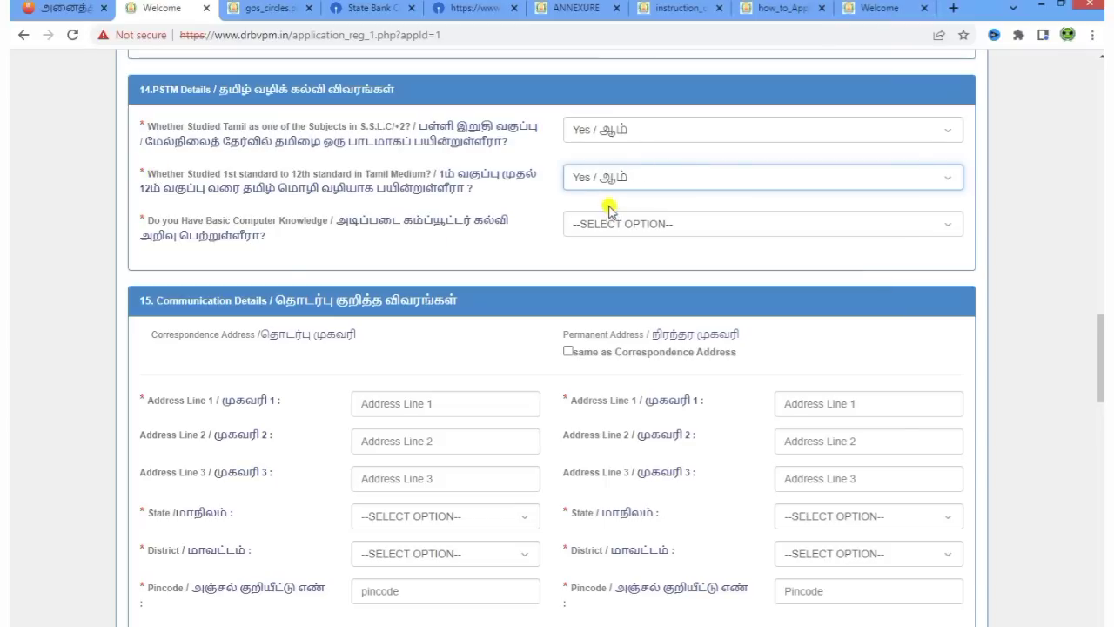
Step: Switch the answer about studying 1st to 12th standard in Tamil medium to No and back to Yes
left_click(597, 179)
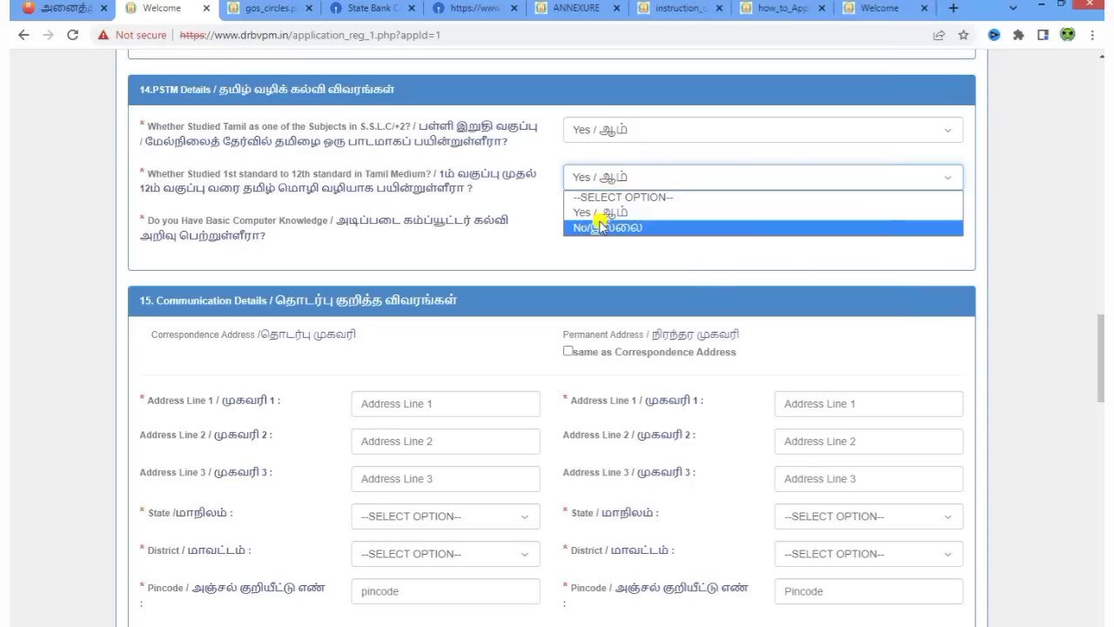
left_click(601, 227)
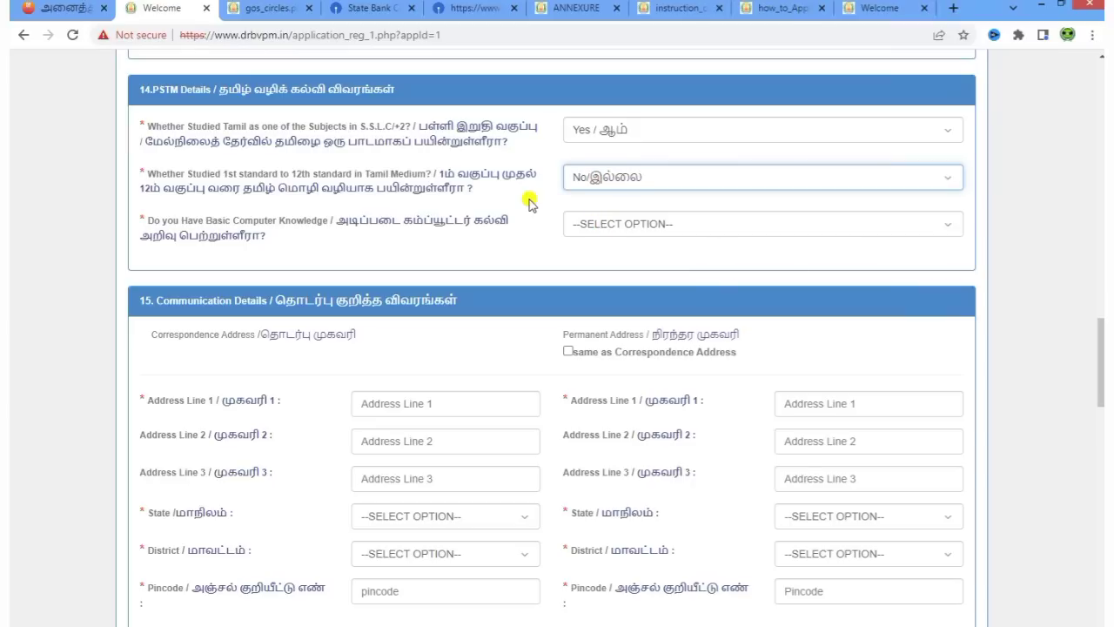
left_click(613, 180)
left_click(610, 212)
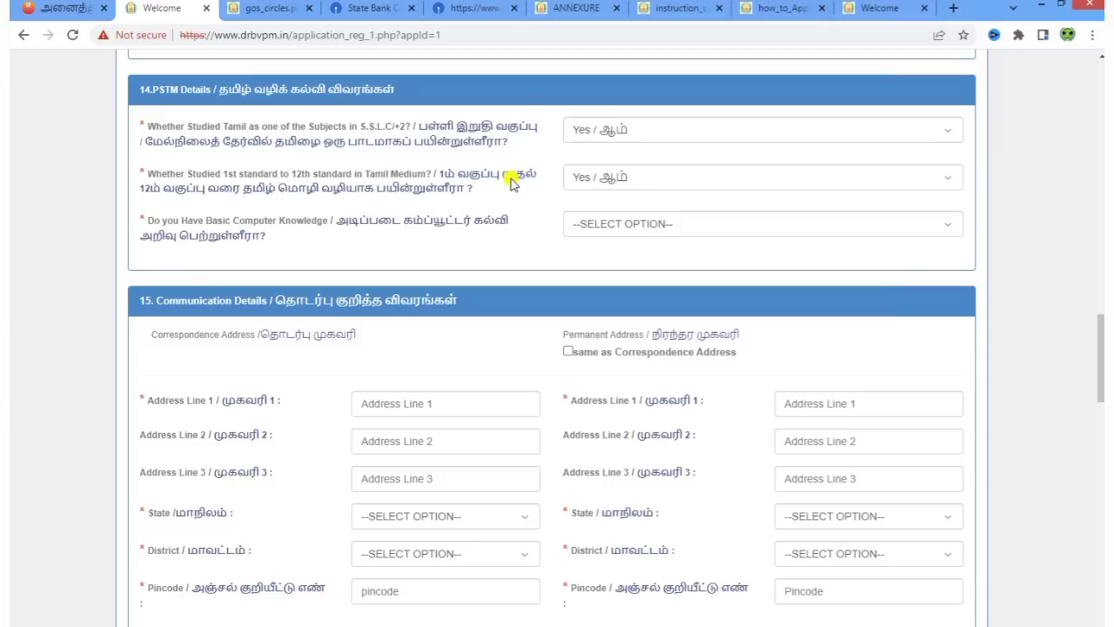
Step: Answer Yes to the question about having basic computer knowledge
left_click_drag(139, 220, 510, 243)
left_click(514, 250)
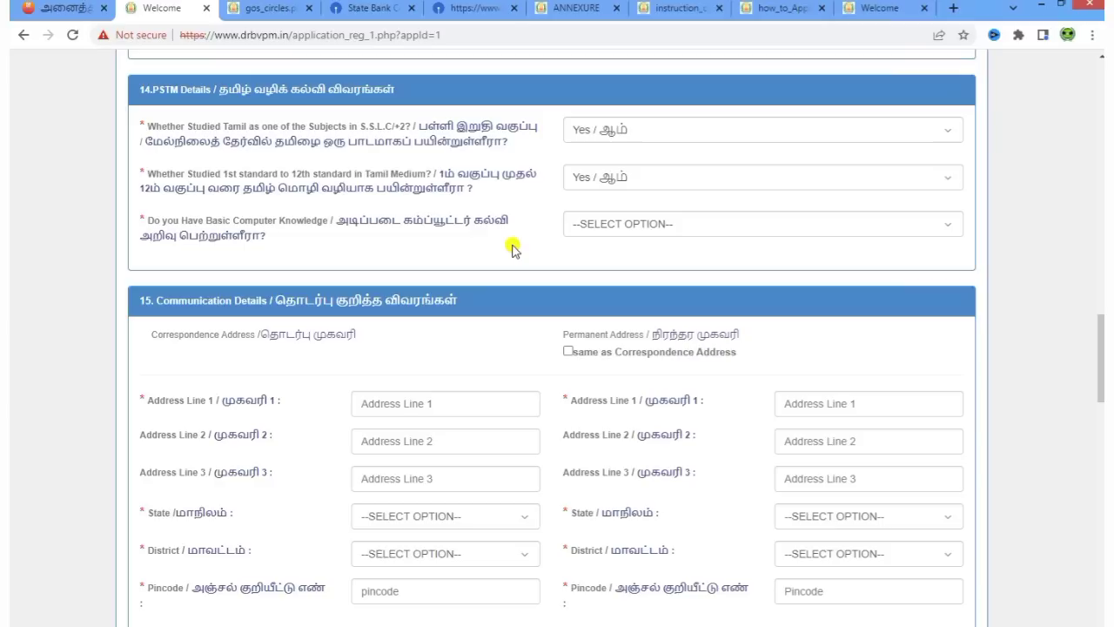
left_click(650, 223)
left_click(639, 256)
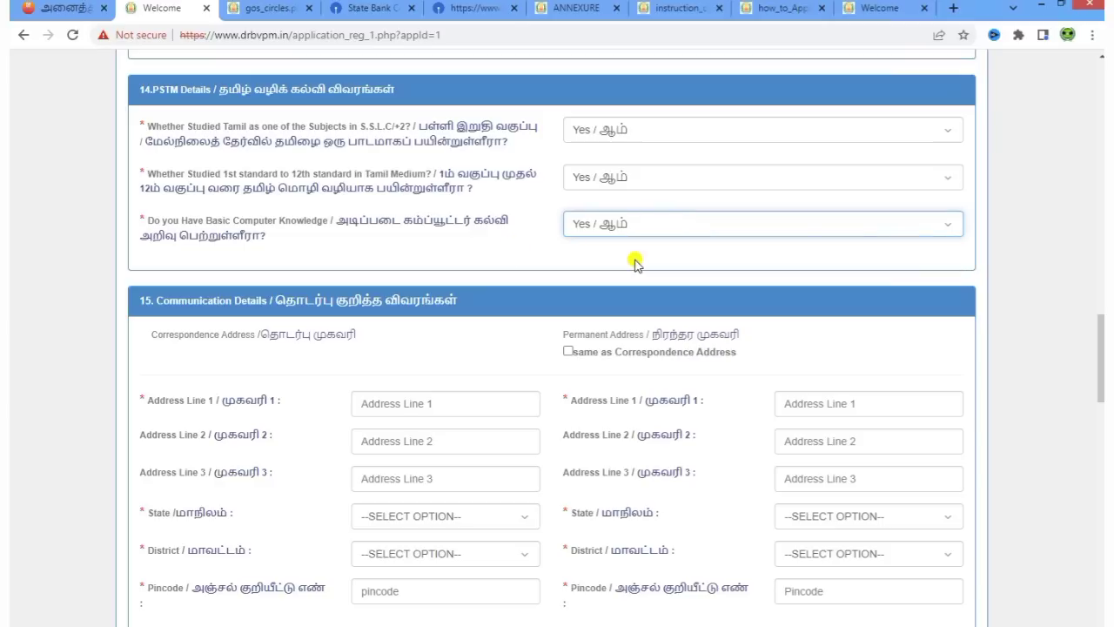
left_click(637, 263)
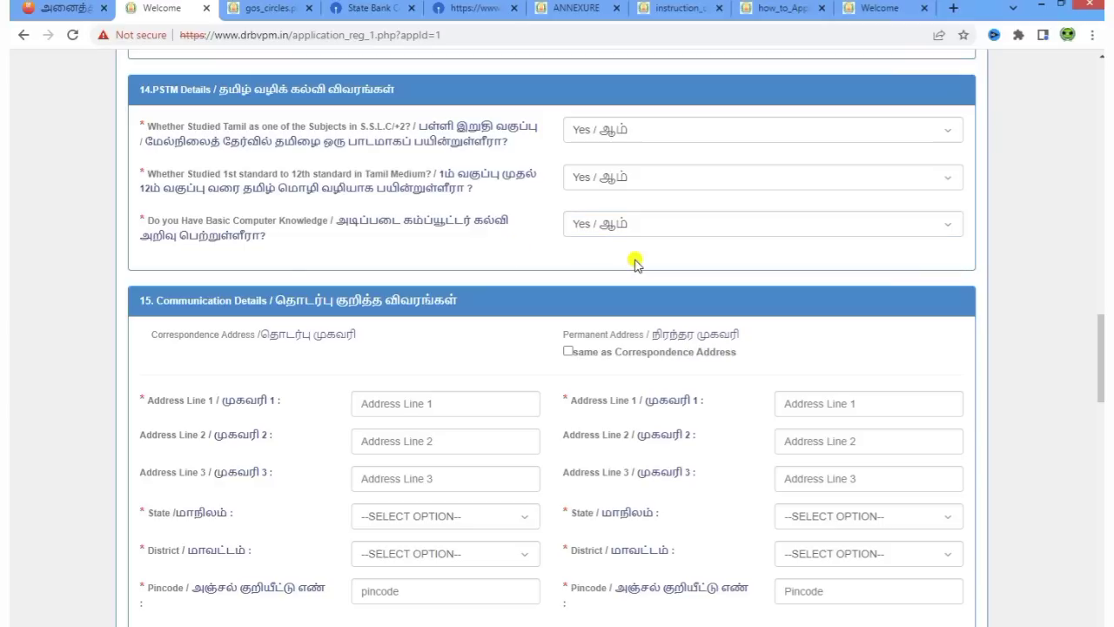
Step: In section 15, Communication Details, fill in address lines 1, 2 and 3 of the correspondence address
scroll(637, 263, "down", 3)
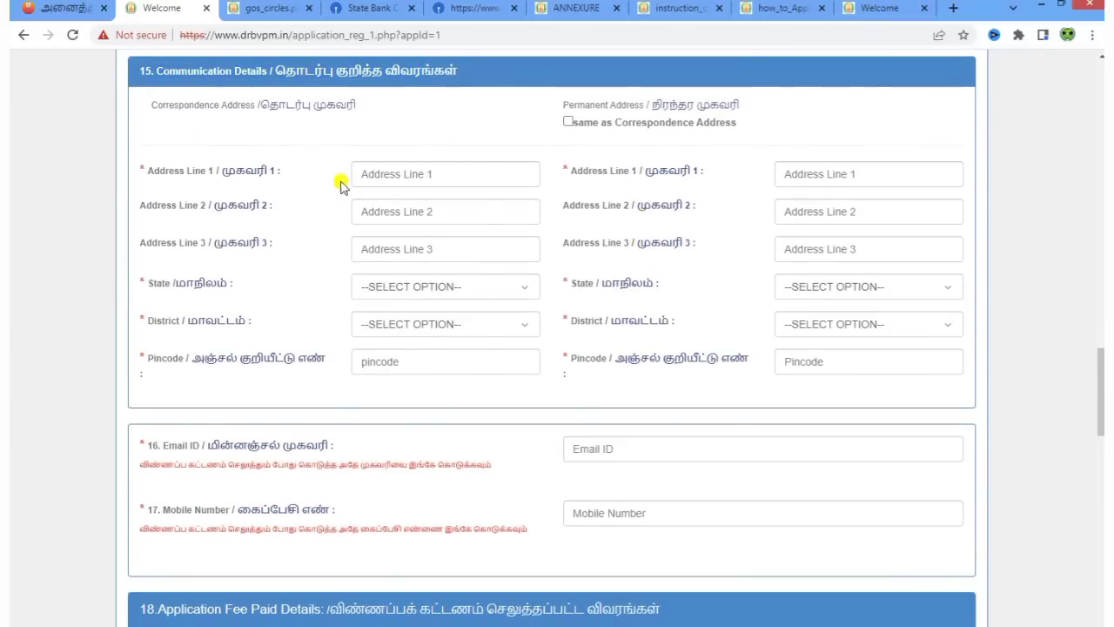
left_click(403, 166)
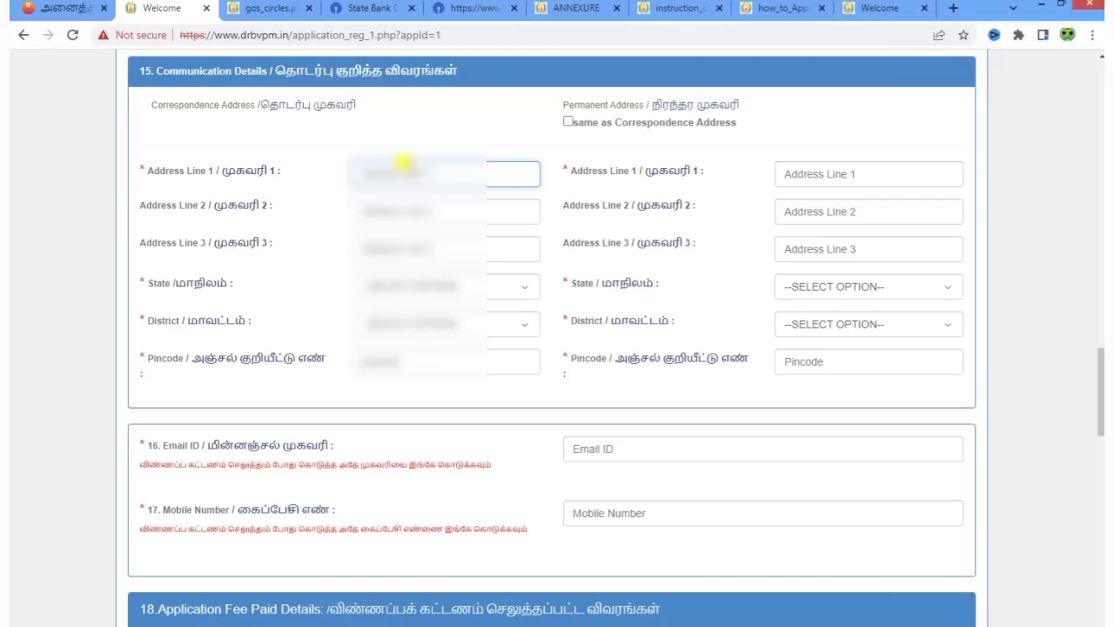
type("No")
left_click(418, 207)
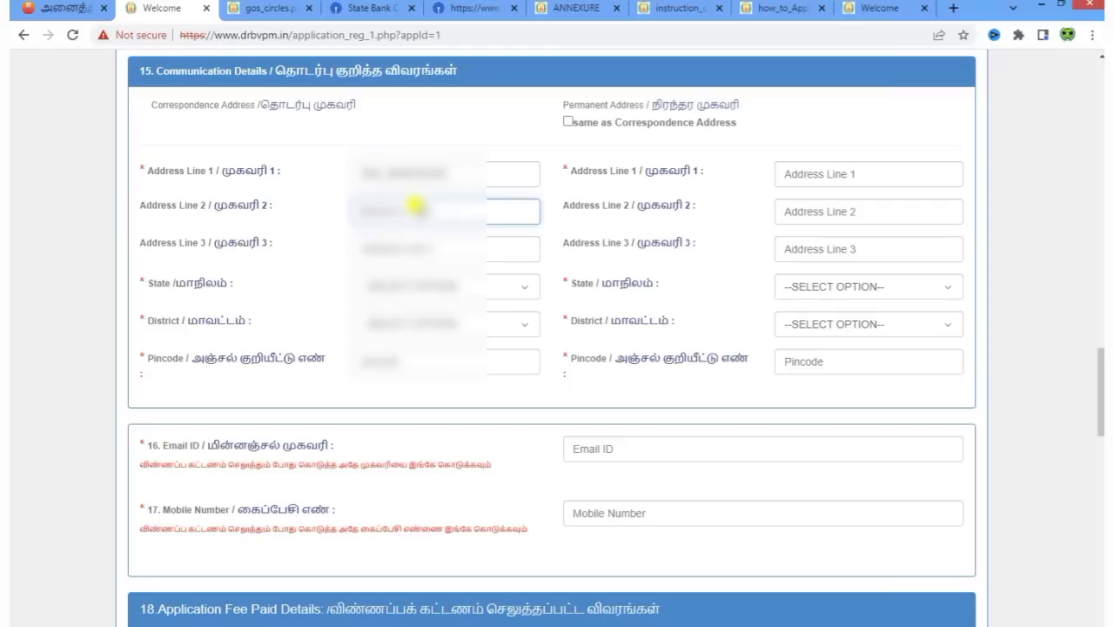
type("No")
left_click(421, 245)
type("Chennai")
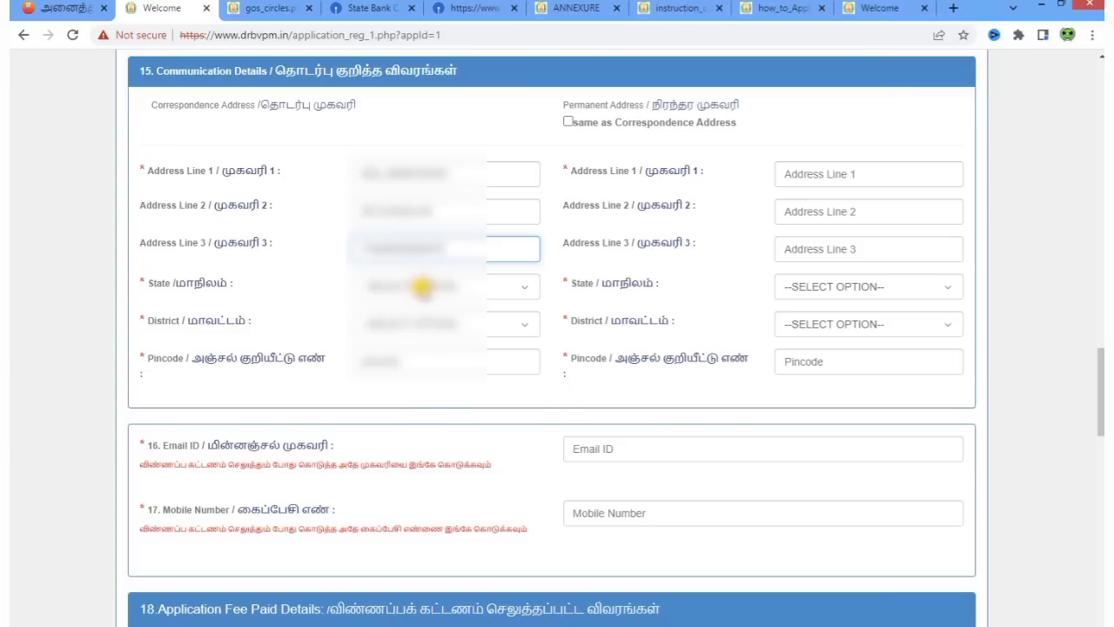
Step: Complete the correspondence address with its state, district and pincode, and mark the permanent address as the same as the correspondence address
left_click(423, 287)
scroll(410, 400, "down", 5)
left_click(416, 498)
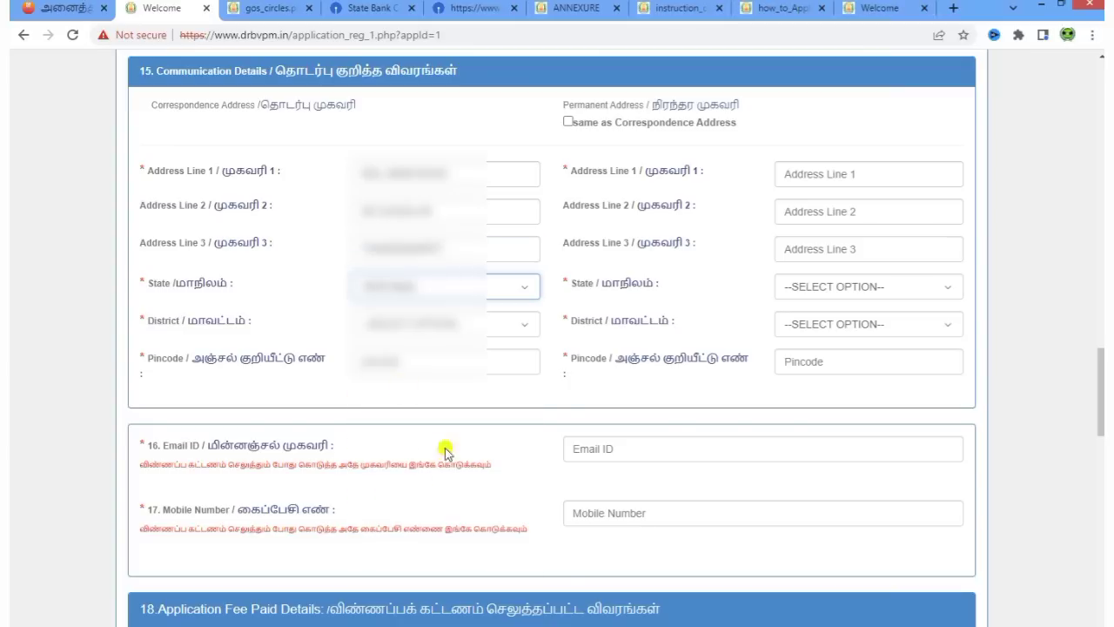
left_click(405, 324)
scroll(426, 418, "down", 5)
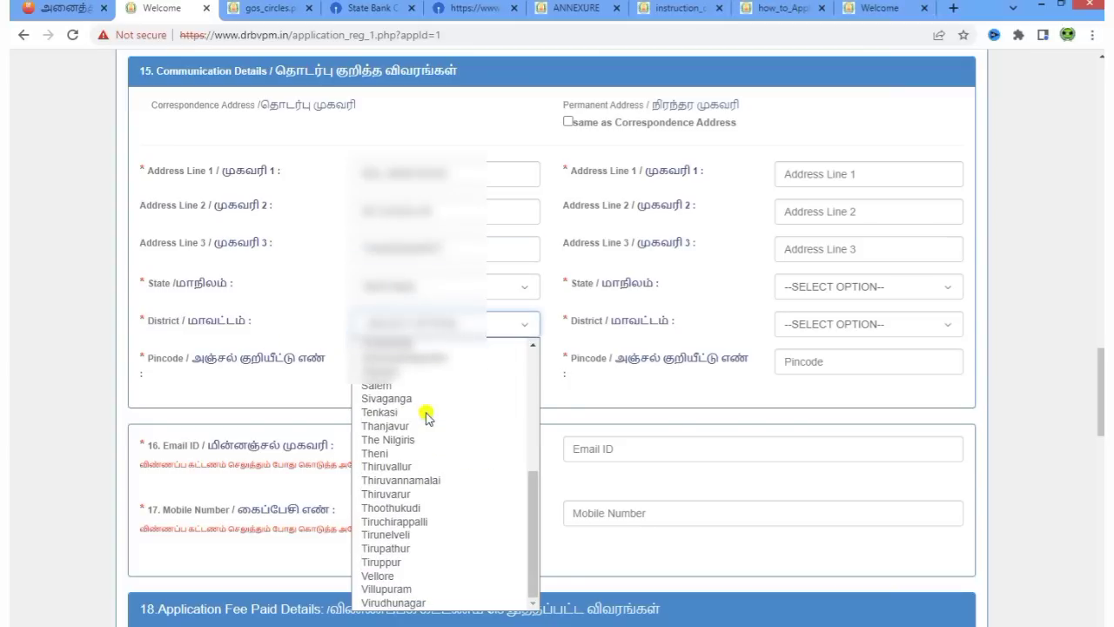
left_click(409, 482)
left_click(393, 361)
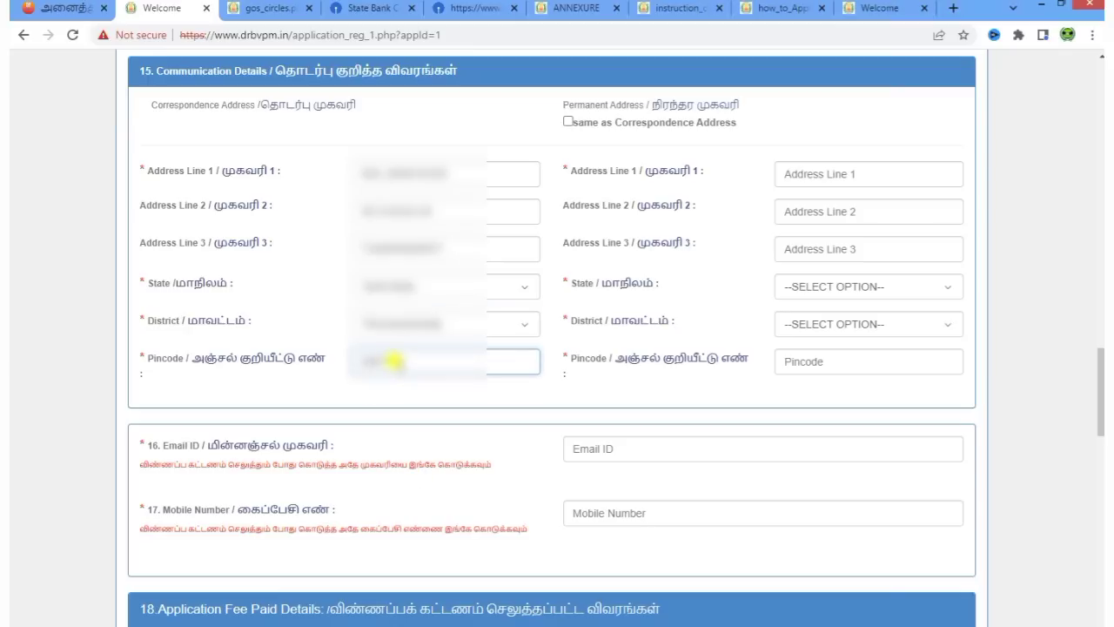
left_click(424, 398)
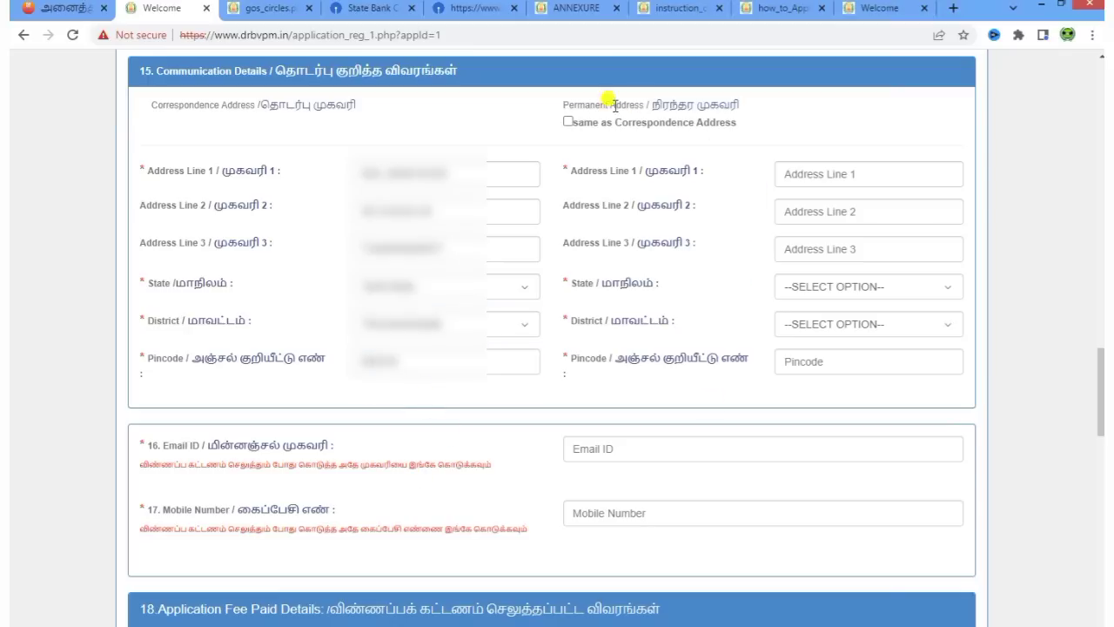
left_click(568, 122)
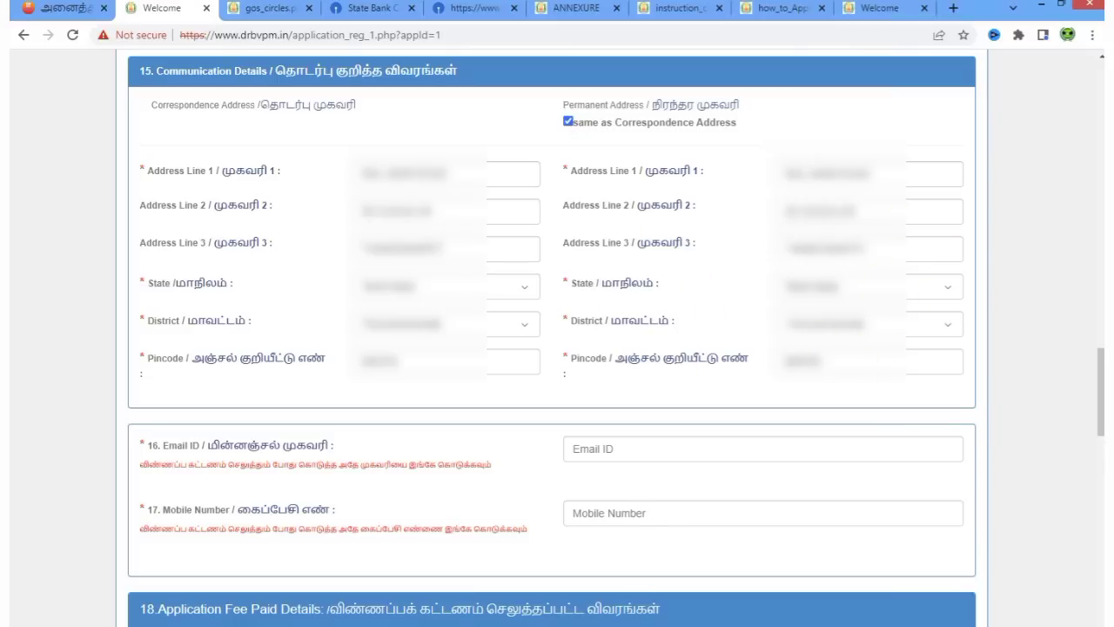
Step: Enter the applicant's email ID in field 16 and mobile number in field 17
scroll(766, 149, "down", 4)
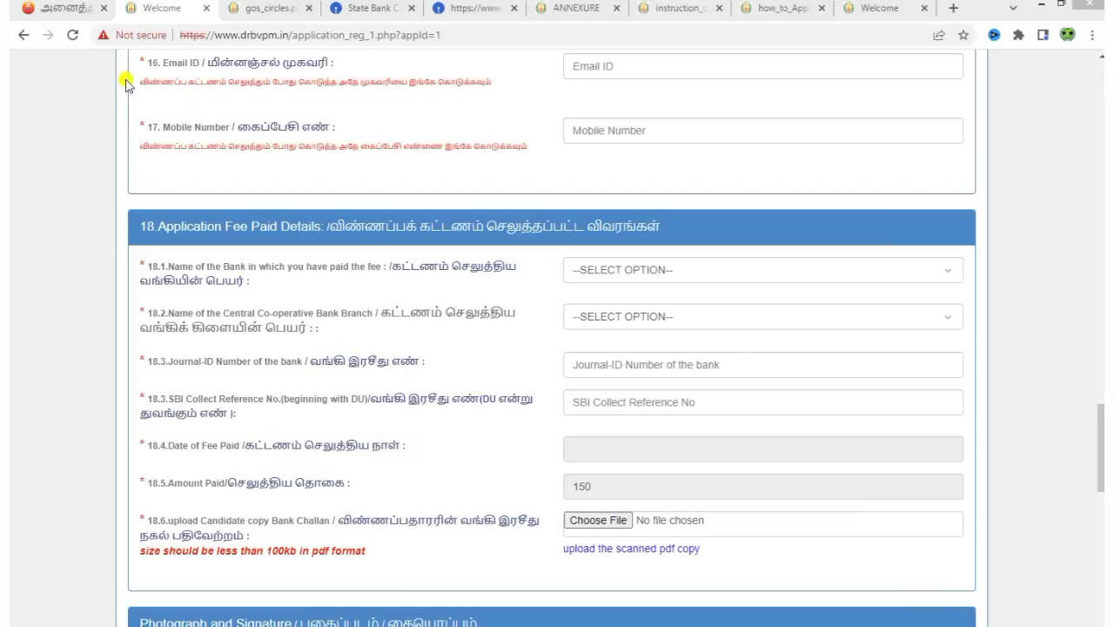
left_click(590, 64)
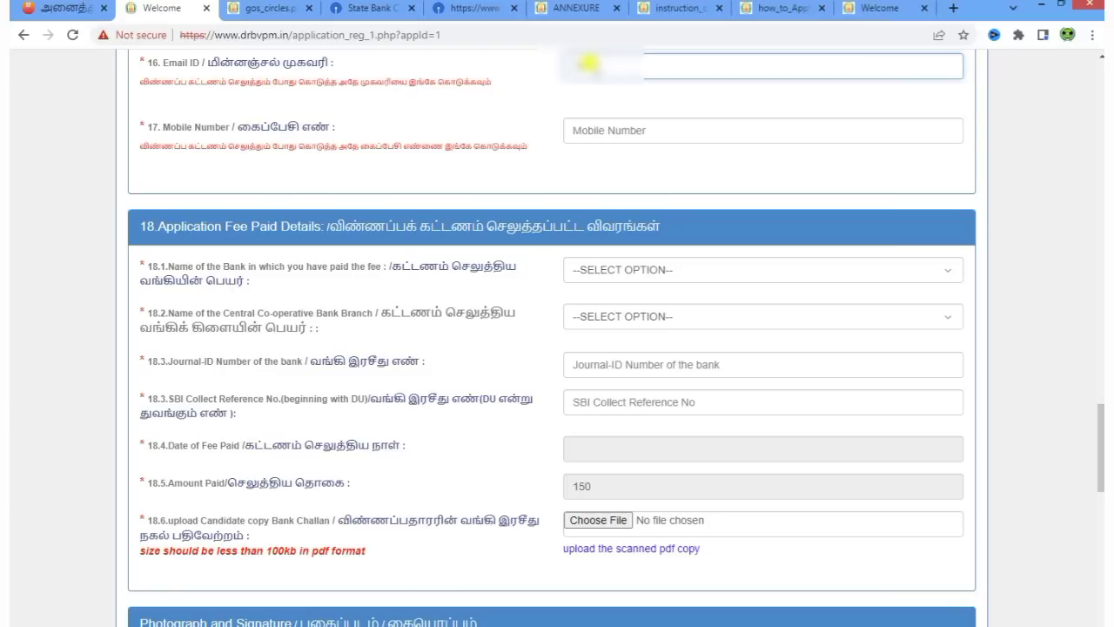
type("...")
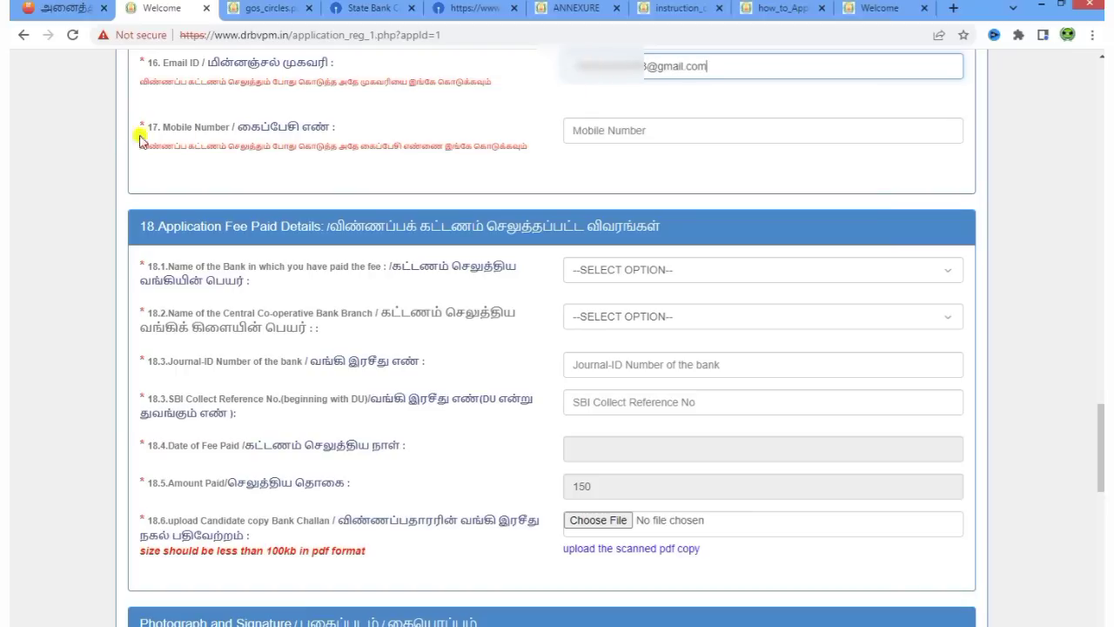
left_click(616, 129)
key("ctrl+v")
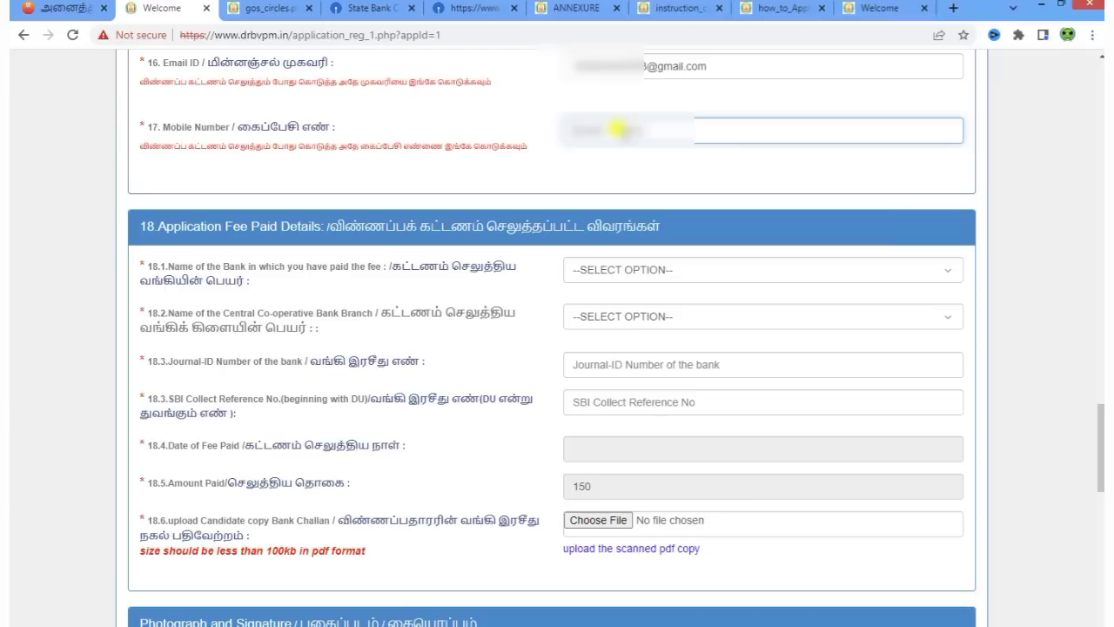
key("ctrl+a")
type("9")
left_click(622, 174)
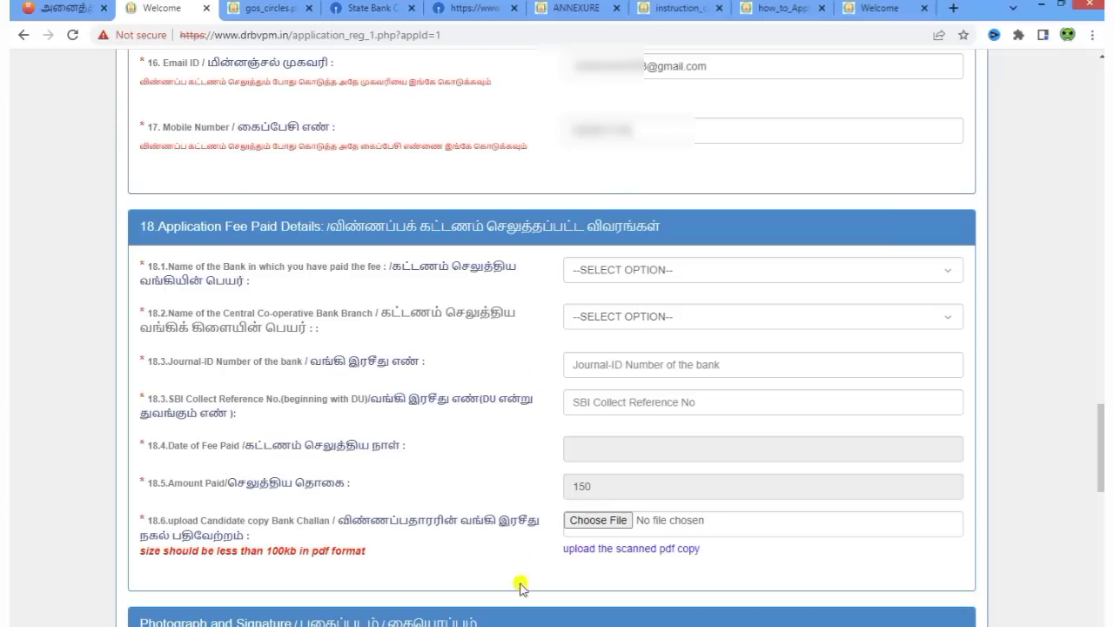
Step: In section 18, Application Fee Paid Details, set the bank in which the fee was paid to SBI collect
scroll(316, 145, "down", 2)
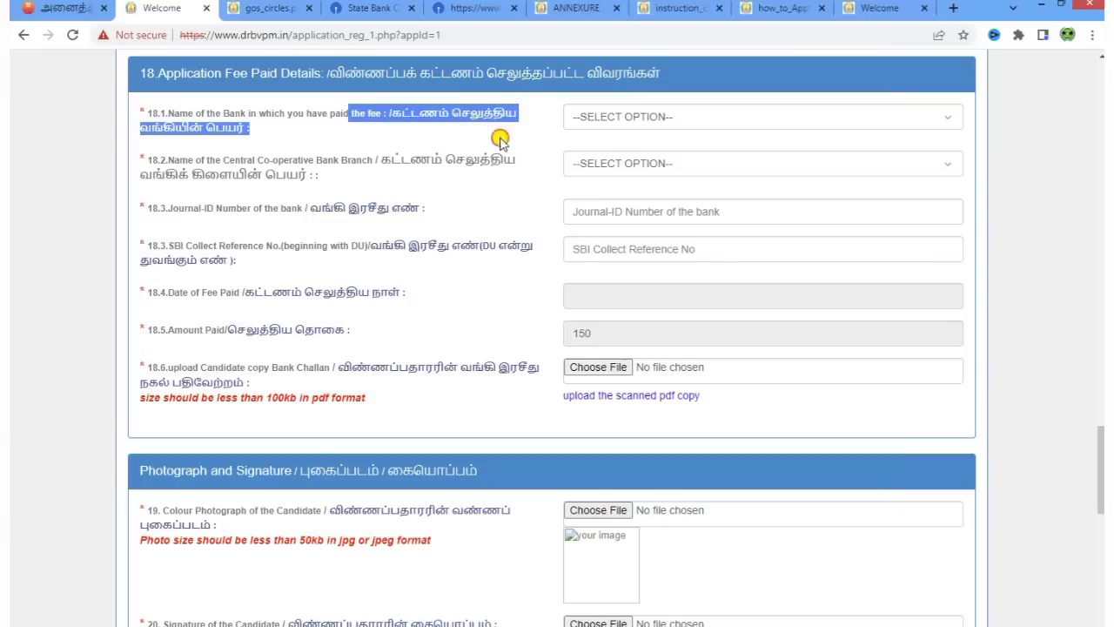
left_click(601, 126)
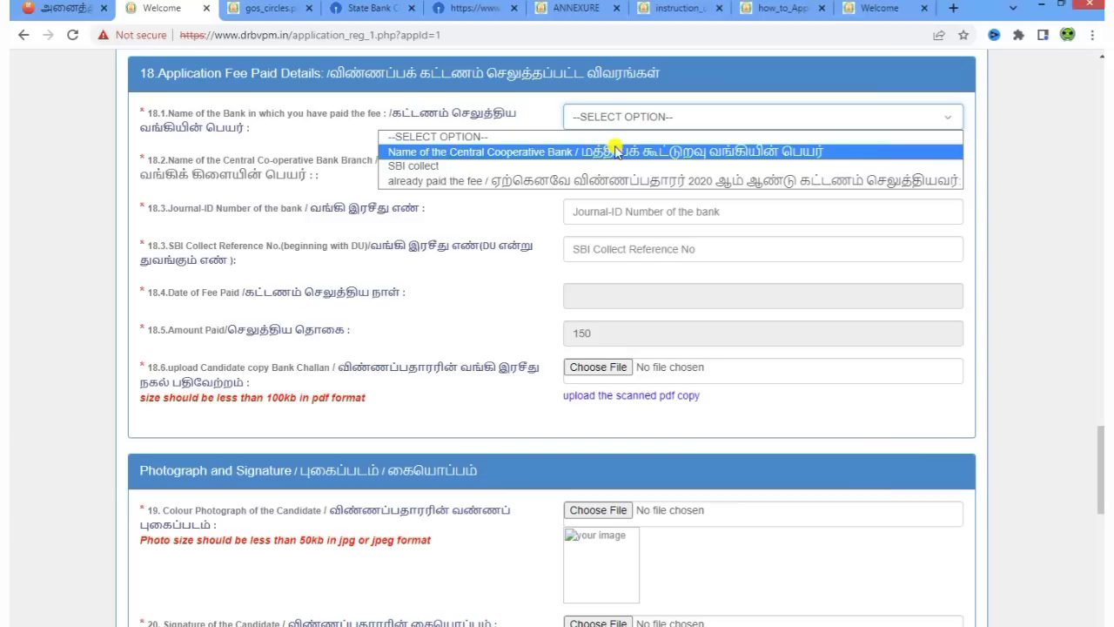
left_click(601, 166)
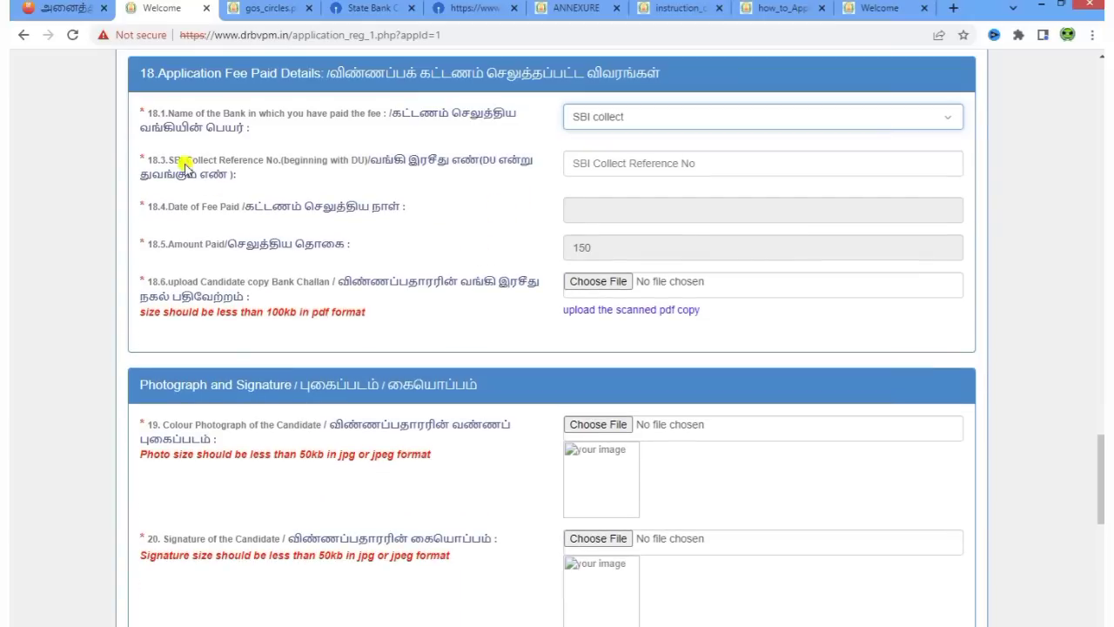
Step: Copy the SBCollect reference number from the State Bank Collect payment e-receipt
left_click(637, 158)
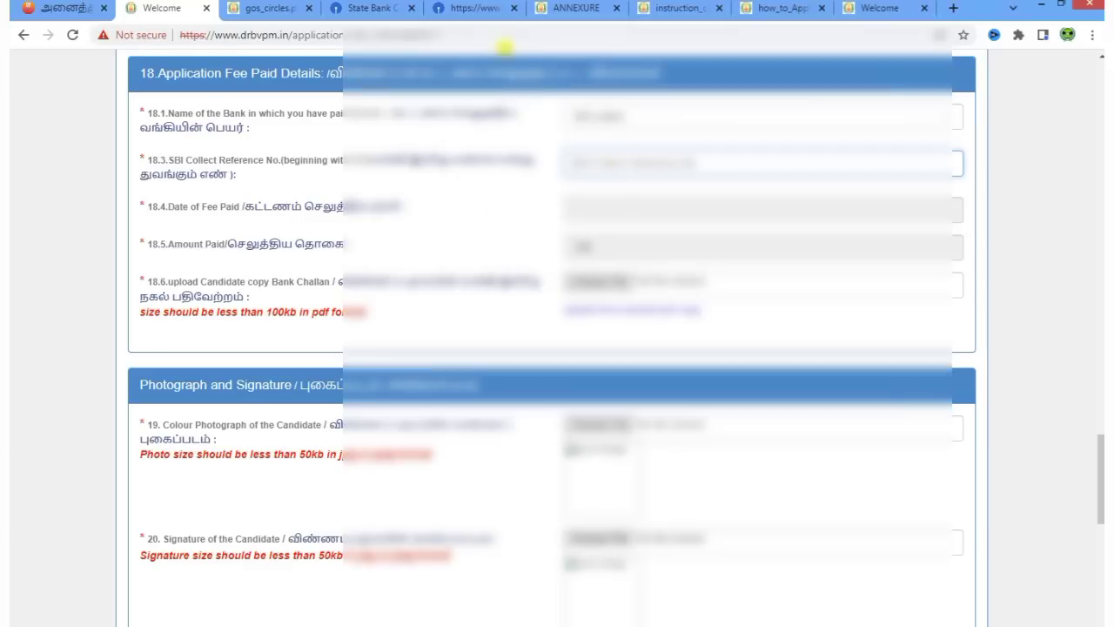
left_click(482, 13)
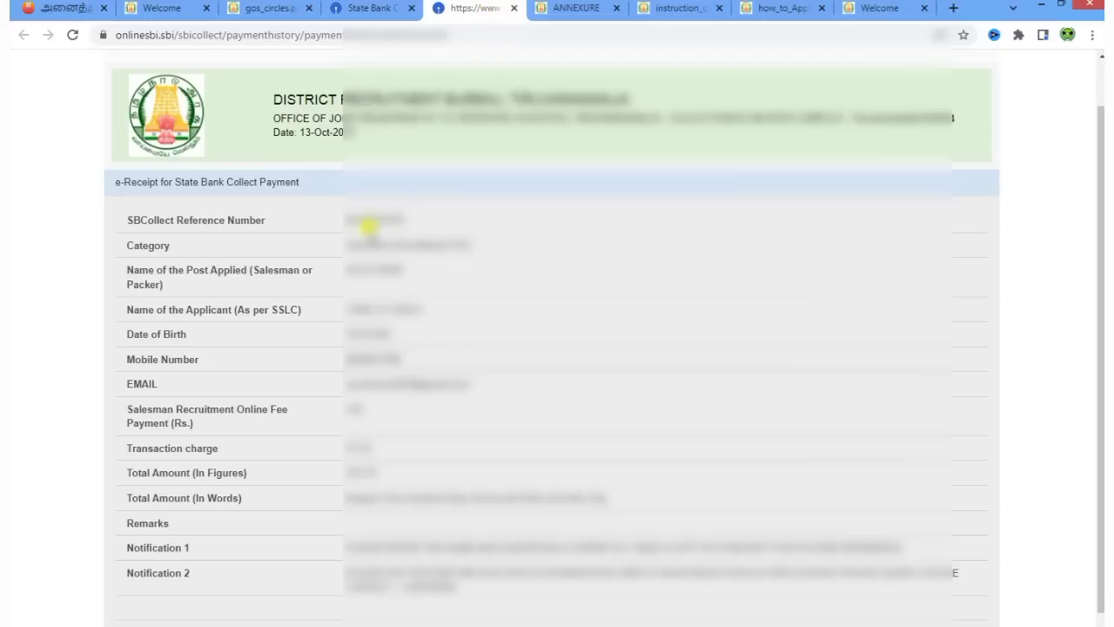
double_click(362, 216)
right_click(363, 213)
left_click(332, 217)
double_click(356, 214)
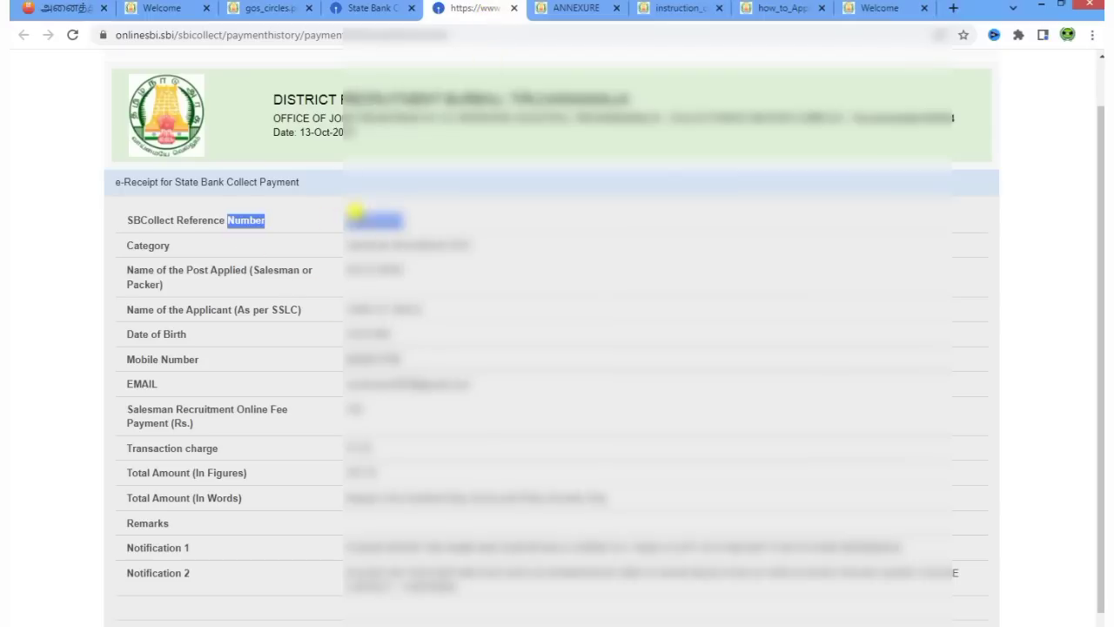
left_click_drag(339, 218, 413, 224)
right_click(396, 219)
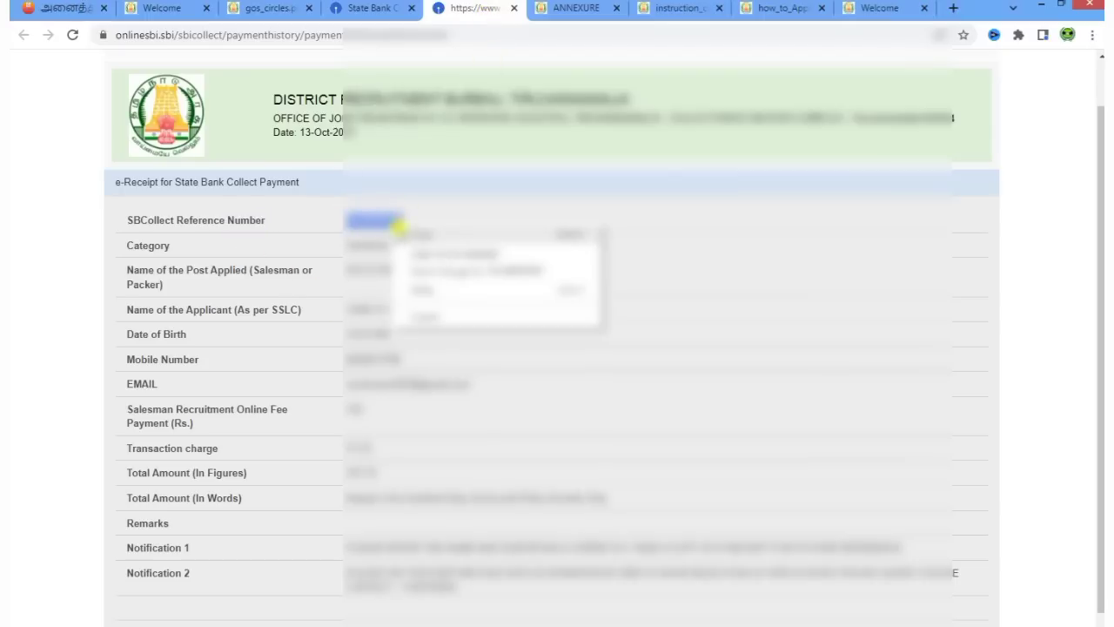
left_click(409, 237)
Step: Paste the copied number as the application's SBI Collect Reference No. and set the date of fee paid to 13 October 2022
left_click(165, 9)
left_click(580, 168)
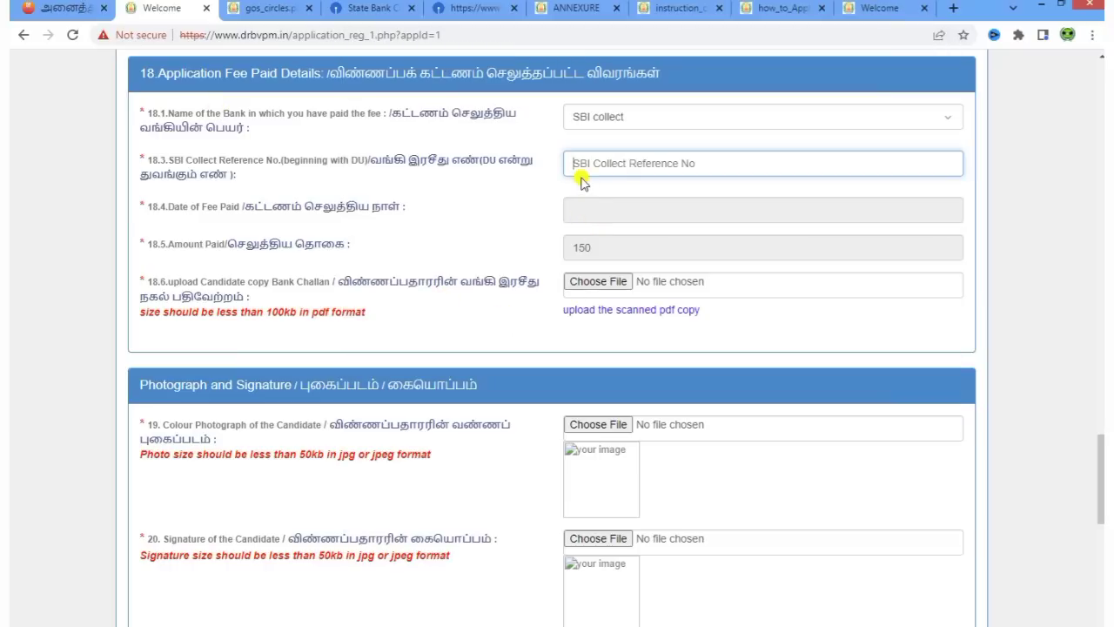
key("ctrl+v")
left_click(501, 202)
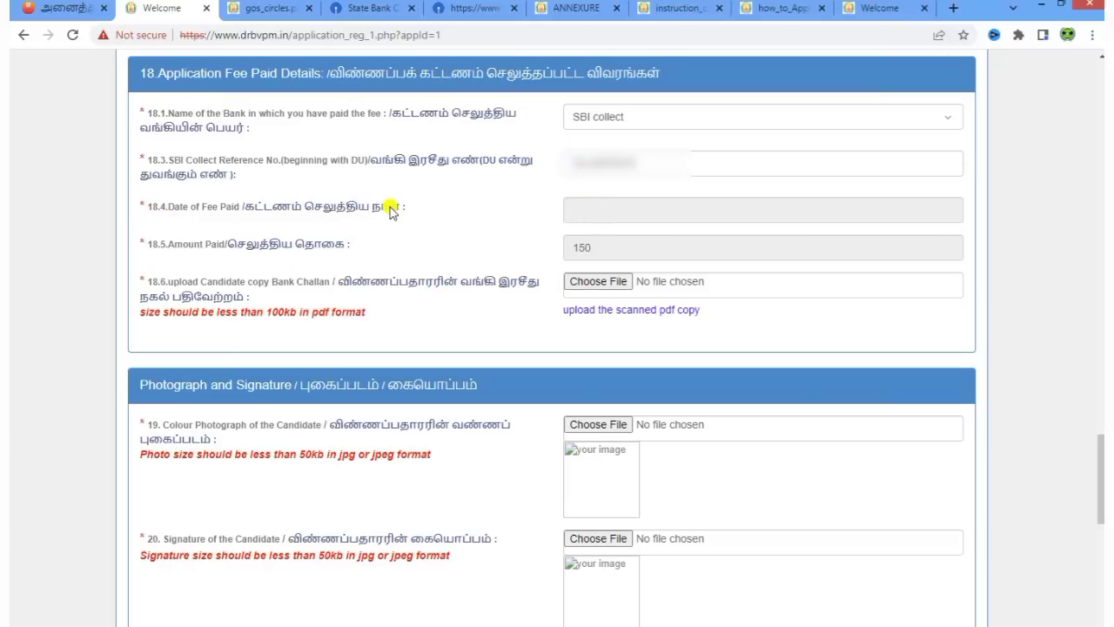
left_click(587, 213)
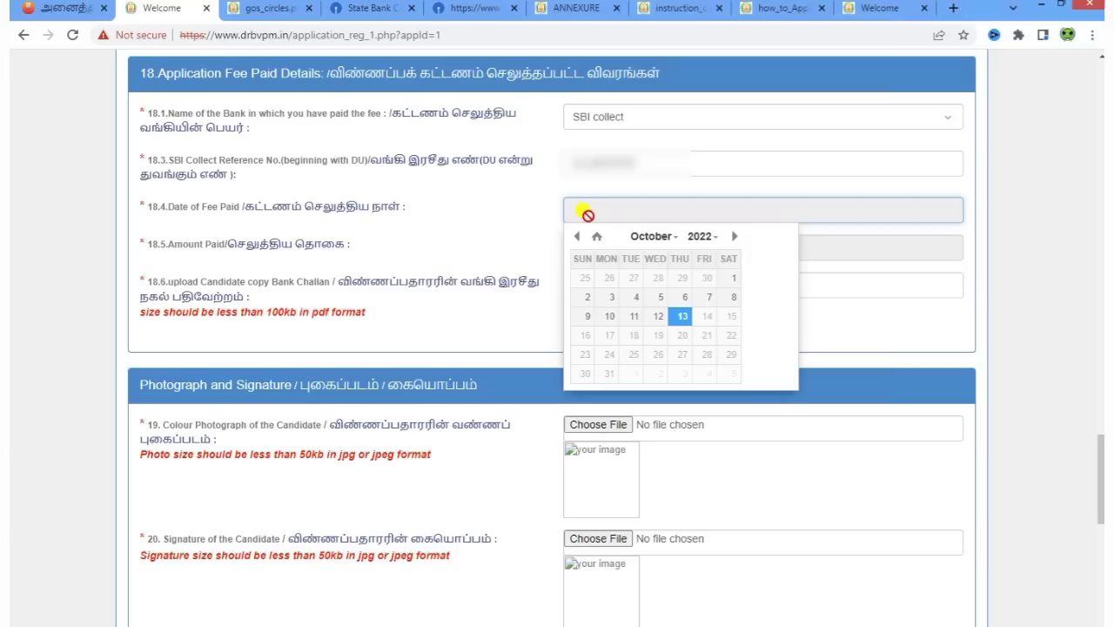
left_click(682, 320)
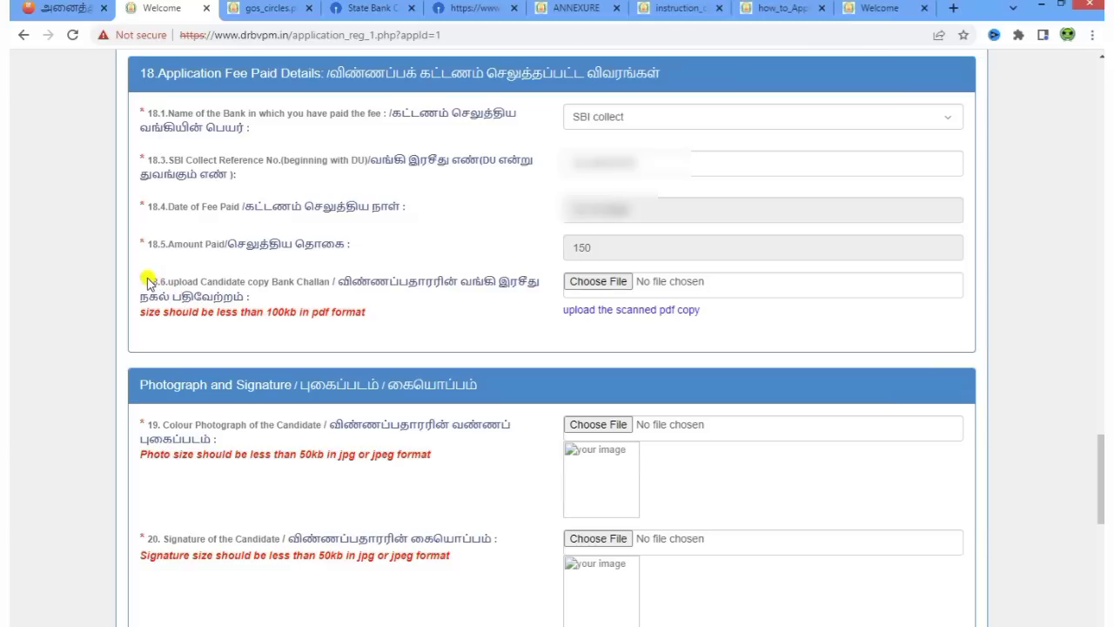
Step: Review the file size and format requirements for the bank challan copy, the candidate's colour photograph and the signature
left_click_drag(148, 280, 251, 298)
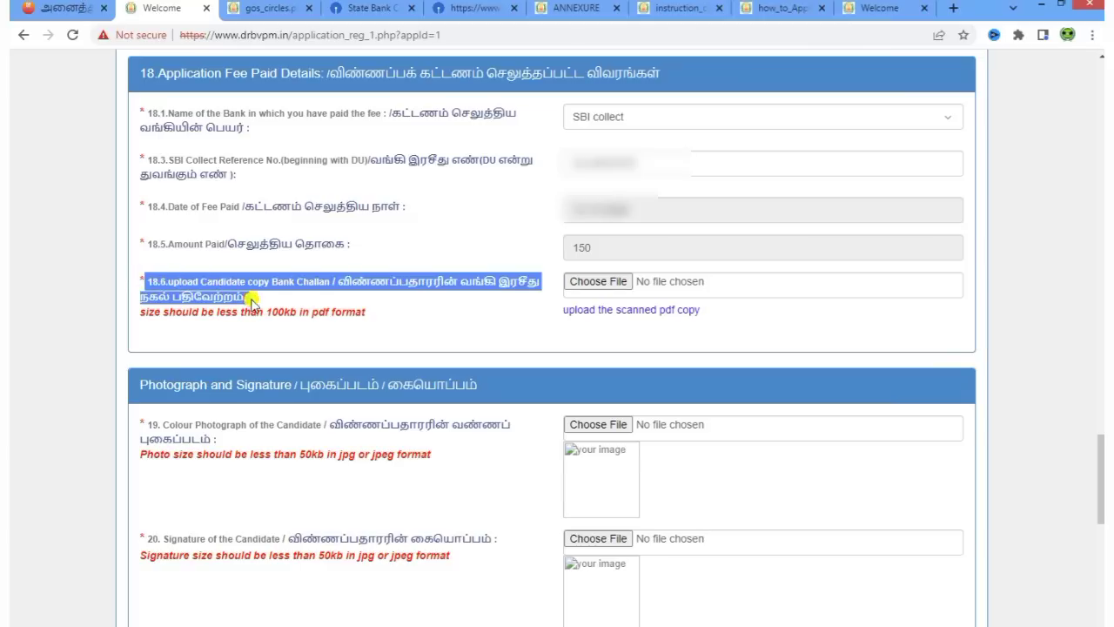
left_click(438, 342)
left_click(442, 8)
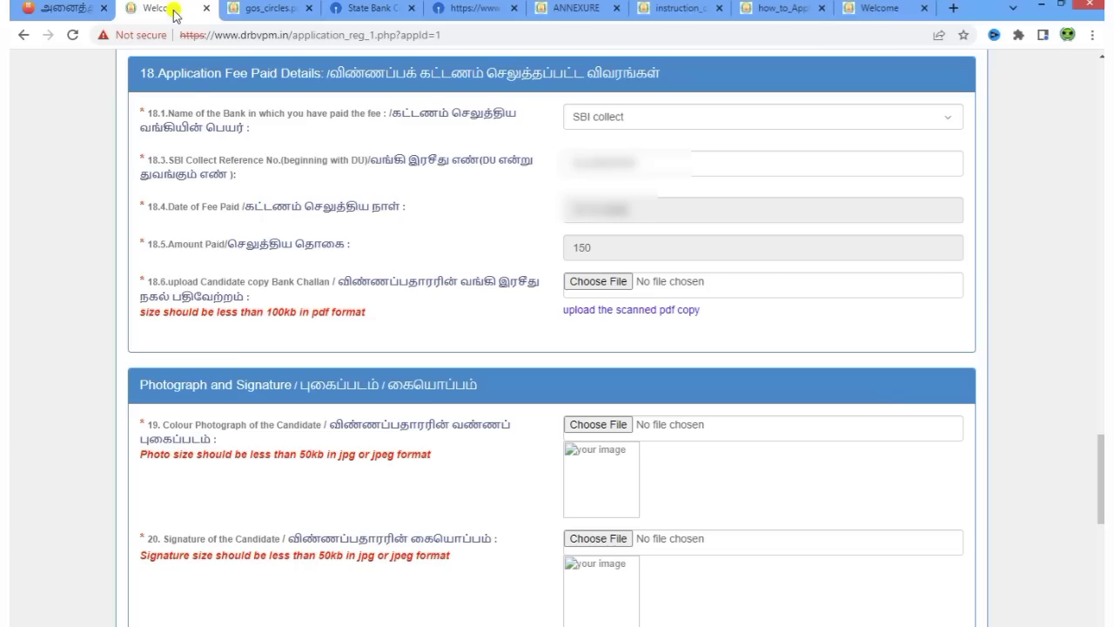
left_click(174, 10)
left_click_drag(271, 312, 383, 315)
left_click(416, 336)
scroll(491, 510, "down", 3)
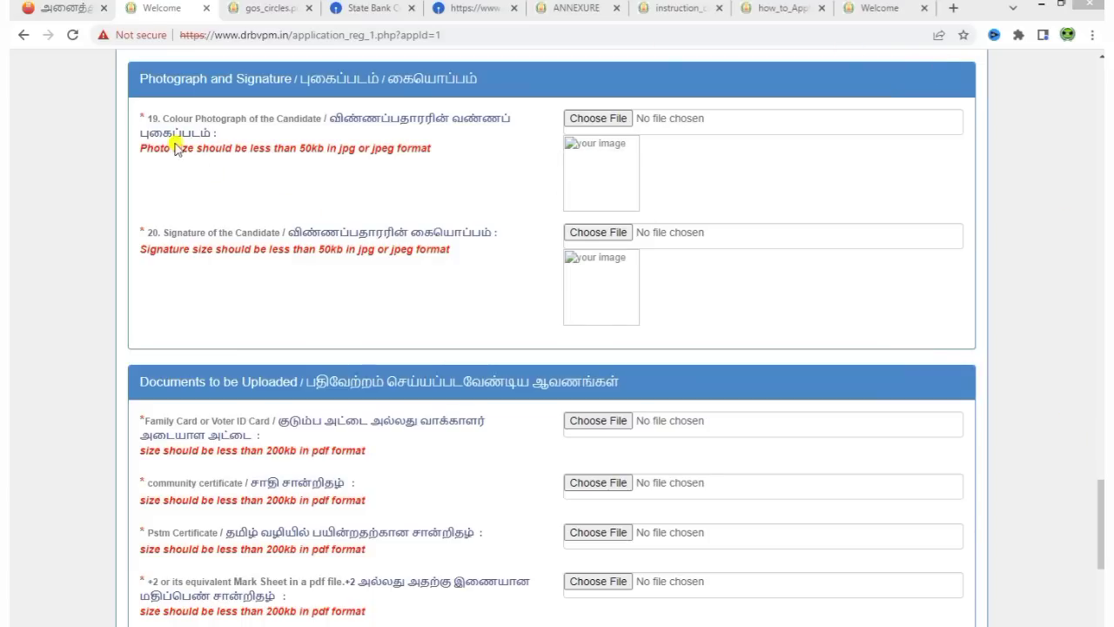
left_click_drag(299, 149, 438, 149)
left_click(475, 183)
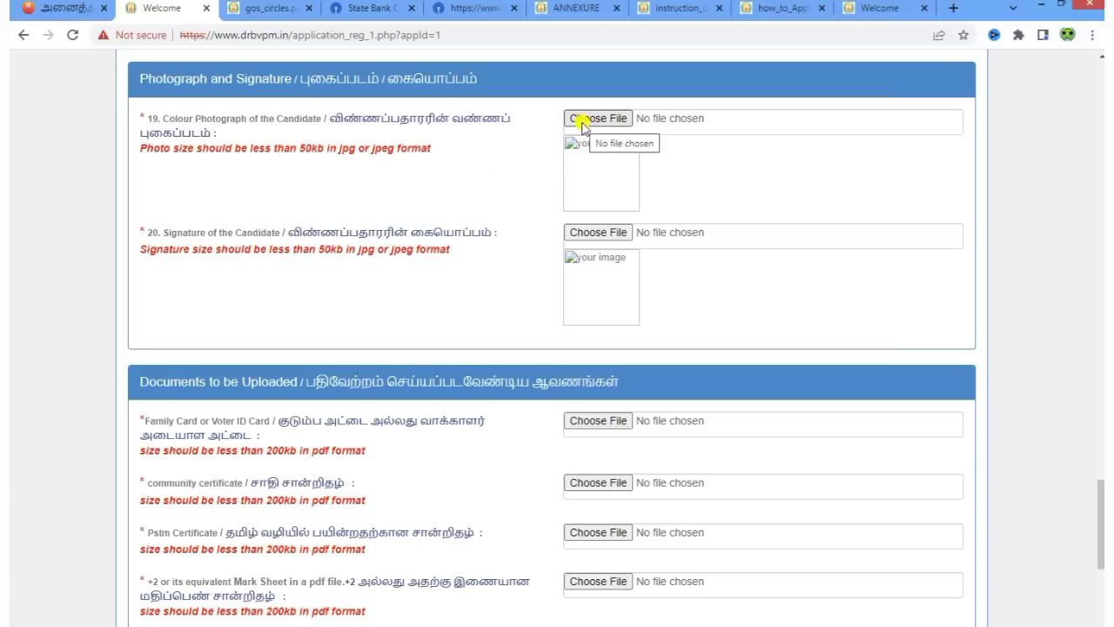
mouse_move(289, 231)
left_mouse_down()
mouse_move(443, 232)
mouse_move(479, 250)
left_mouse_up()
left_click(444, 305)
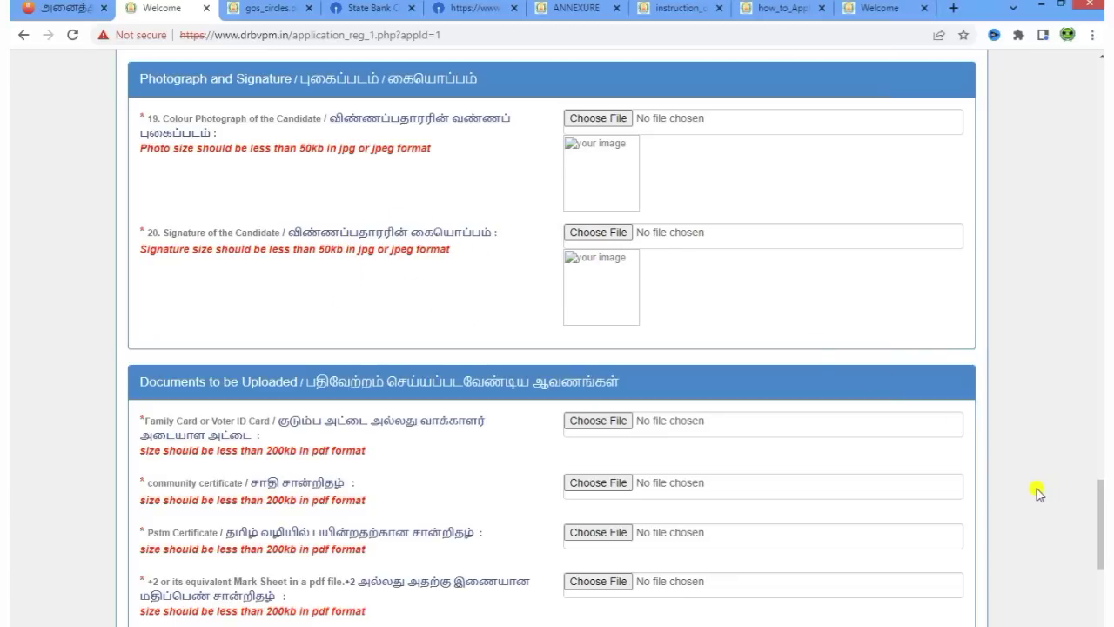
Step: Review the upload requirements for the Family Card or Voter ID Card, the community certificate and the PSTM certificate
scroll(1036, 492, "down", 3)
scroll(1036, 492, "down", 1)
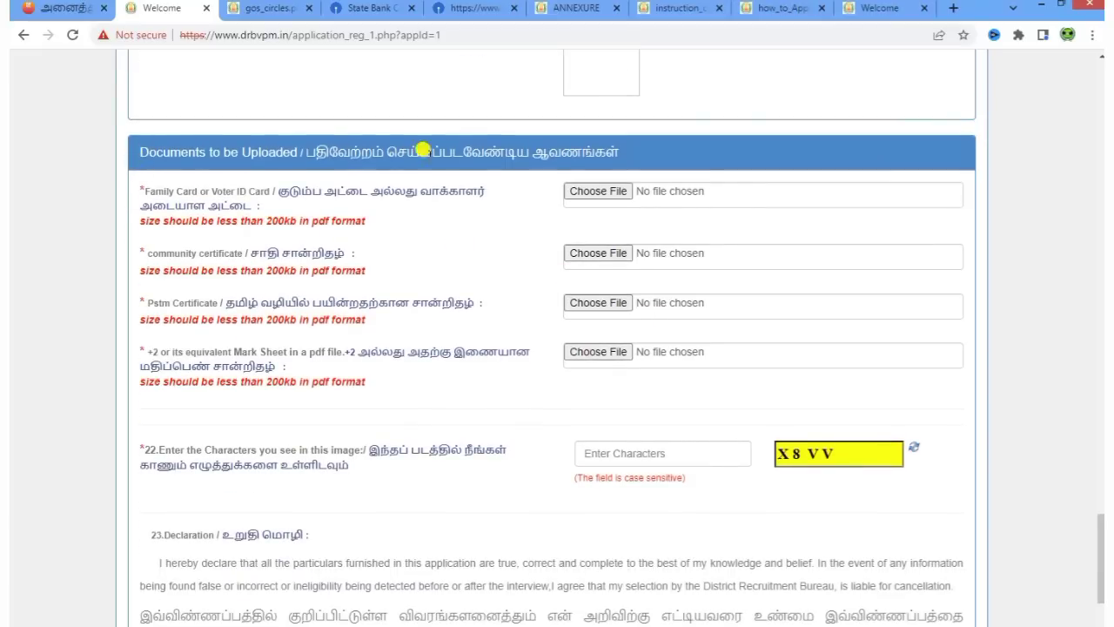
scroll(1001, 435, "down", 1)
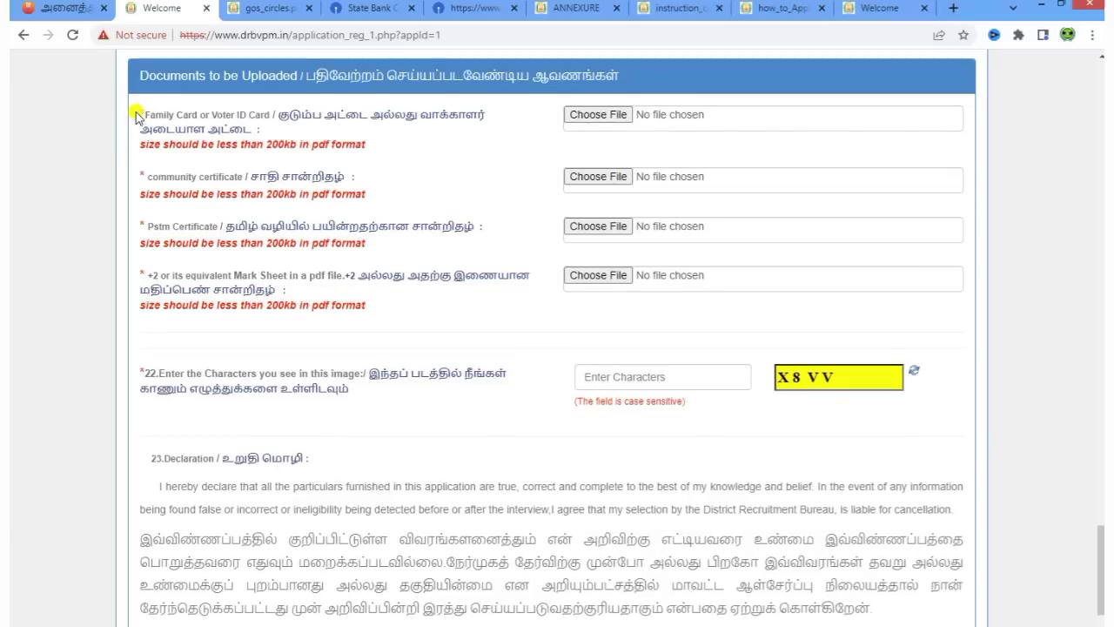
left_click_drag(198, 107, 469, 145)
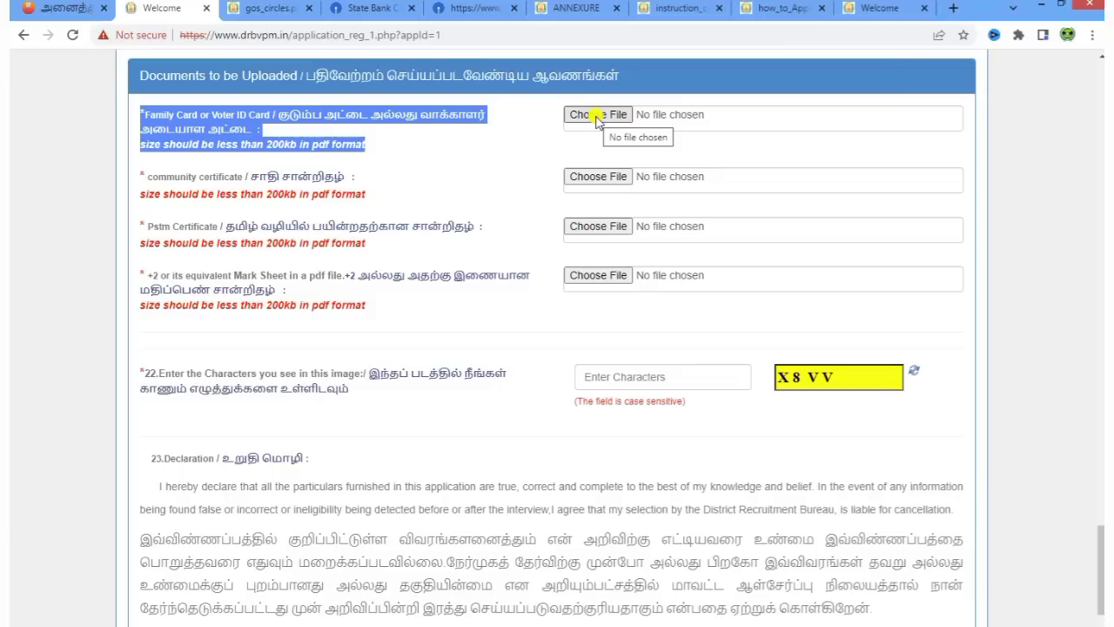
left_click(484, 170)
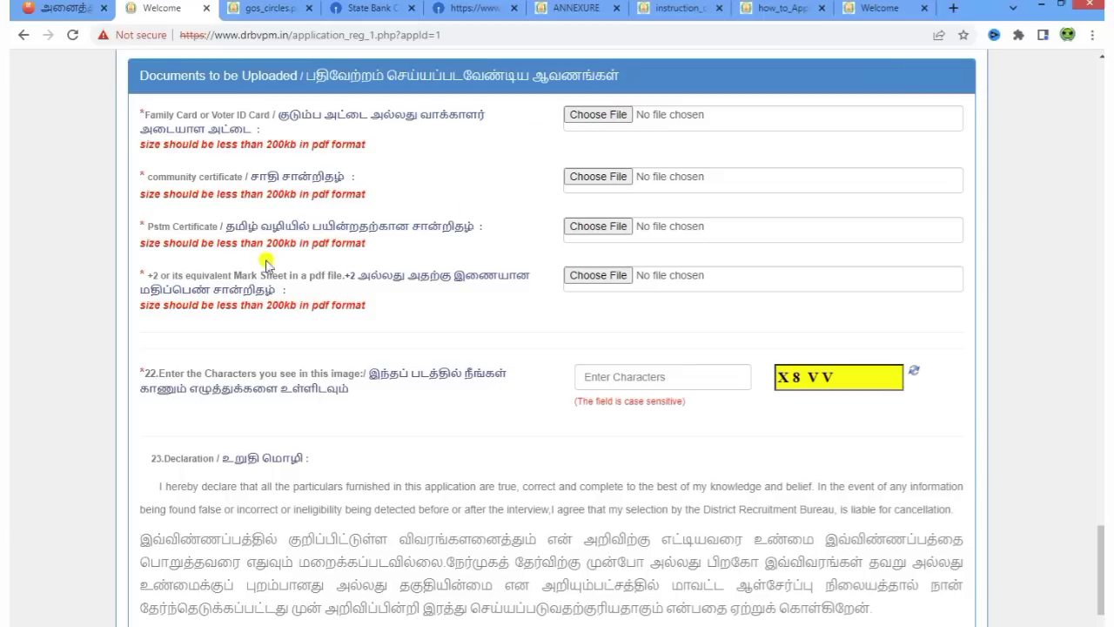
left_click_drag(144, 174, 423, 204)
left_click(426, 202)
left_click_drag(137, 213, 403, 243)
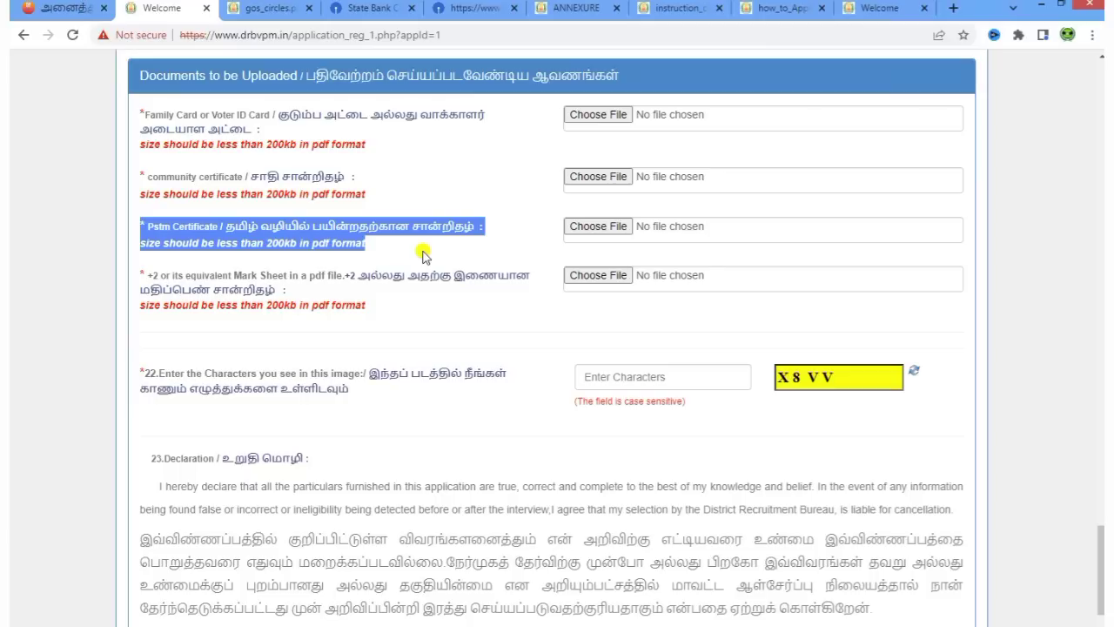
Step: Enter the verification characters shown in the image and accept the declaration
left_click(427, 303)
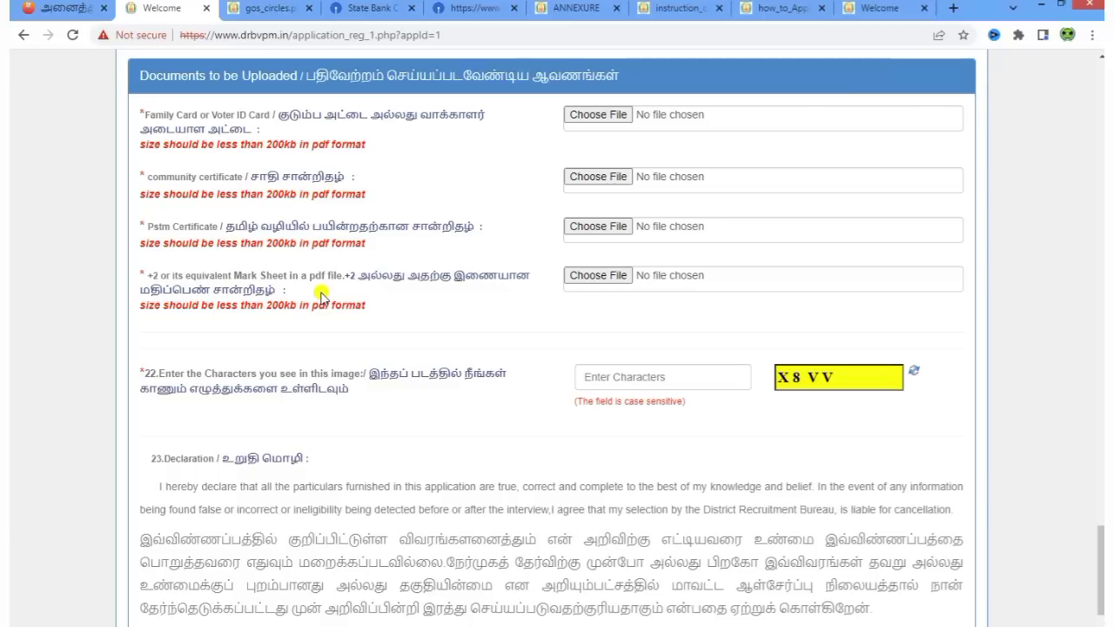
left_click(639, 378)
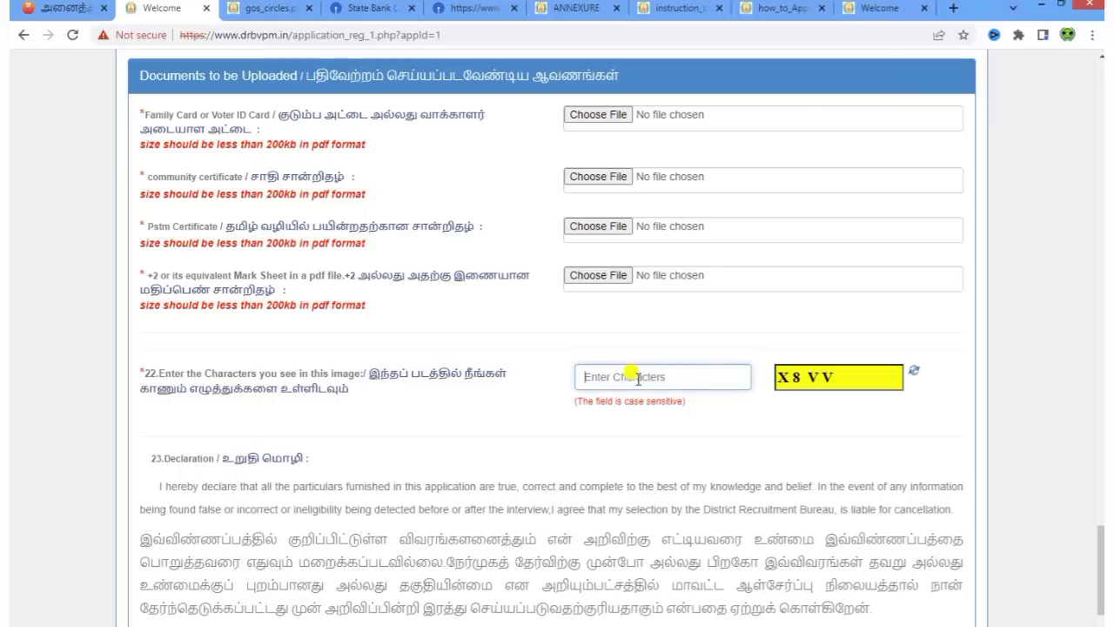
type("X8VV")
scroll(490, 470, "down", 2)
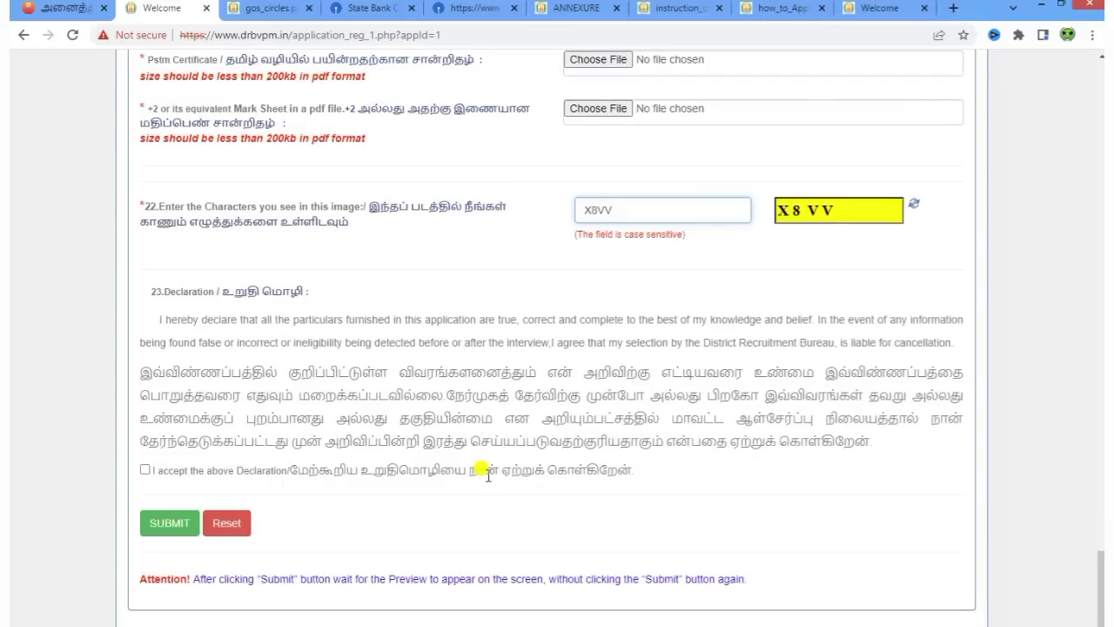
left_click(145, 469)
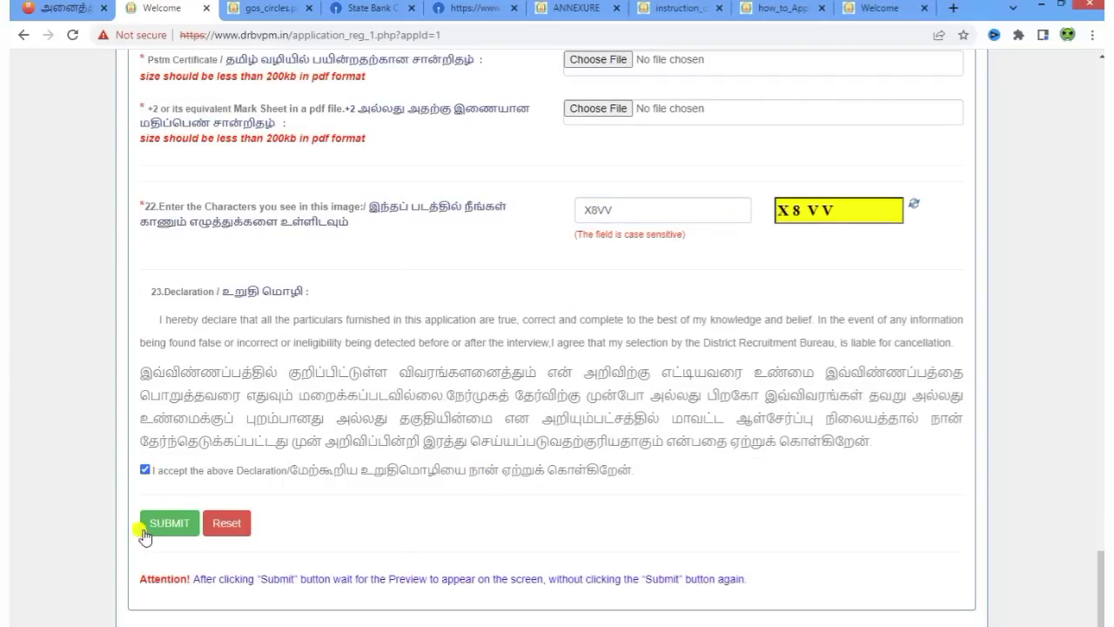
Step: Submit the form, check the applicant data preview through to its end, and confirm the final submission
left_click(185, 539)
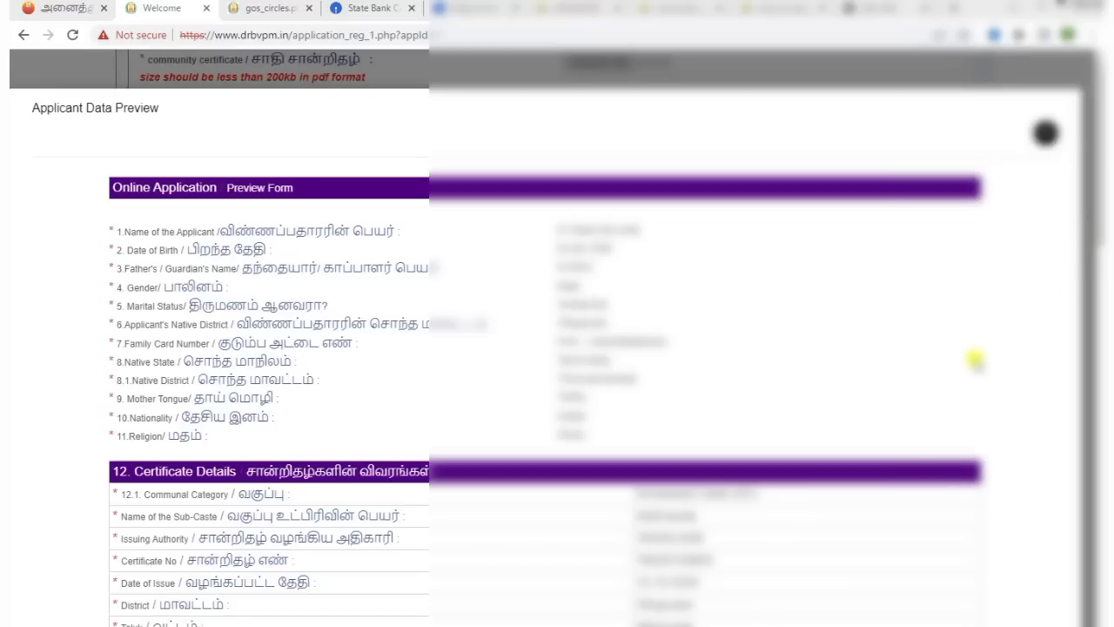
left_click_drag(1097, 217, 1099, 609)
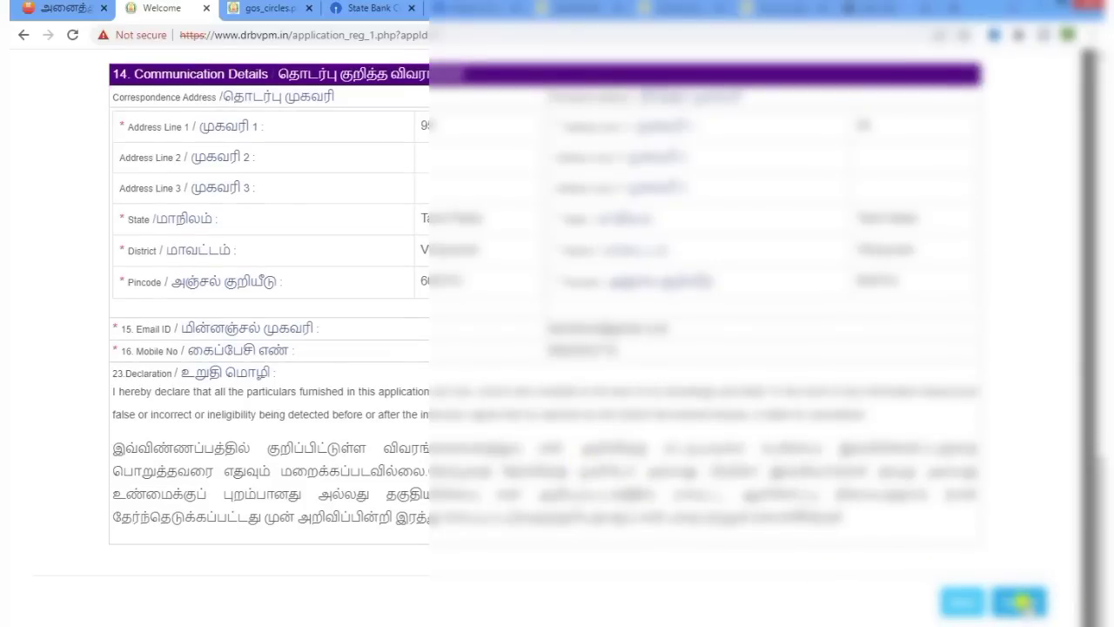
left_click(1020, 601)
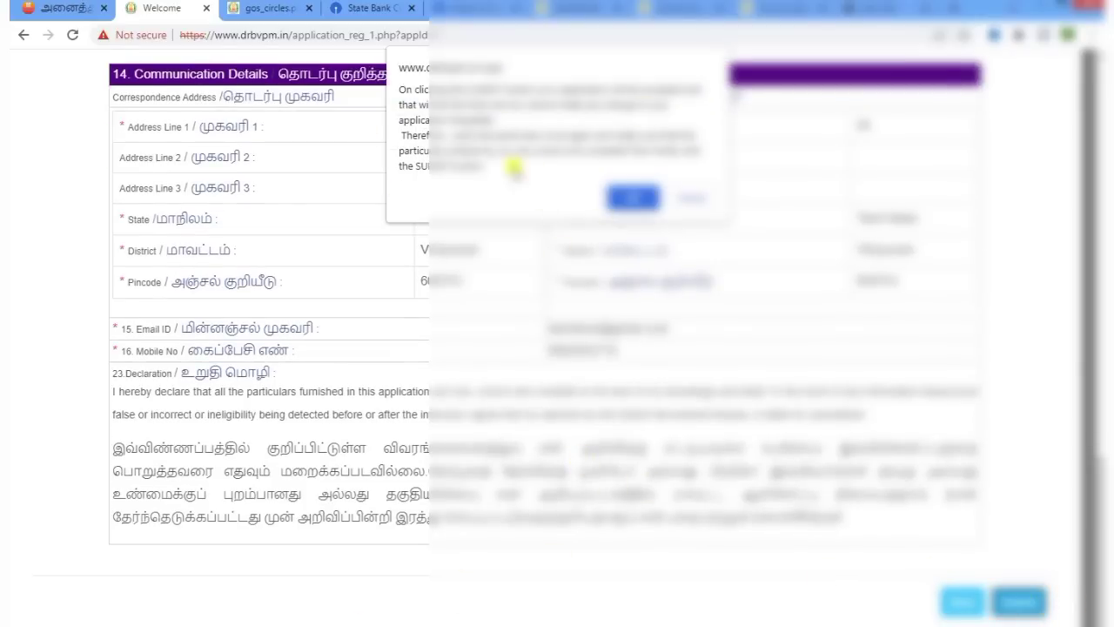
left_click(626, 195)
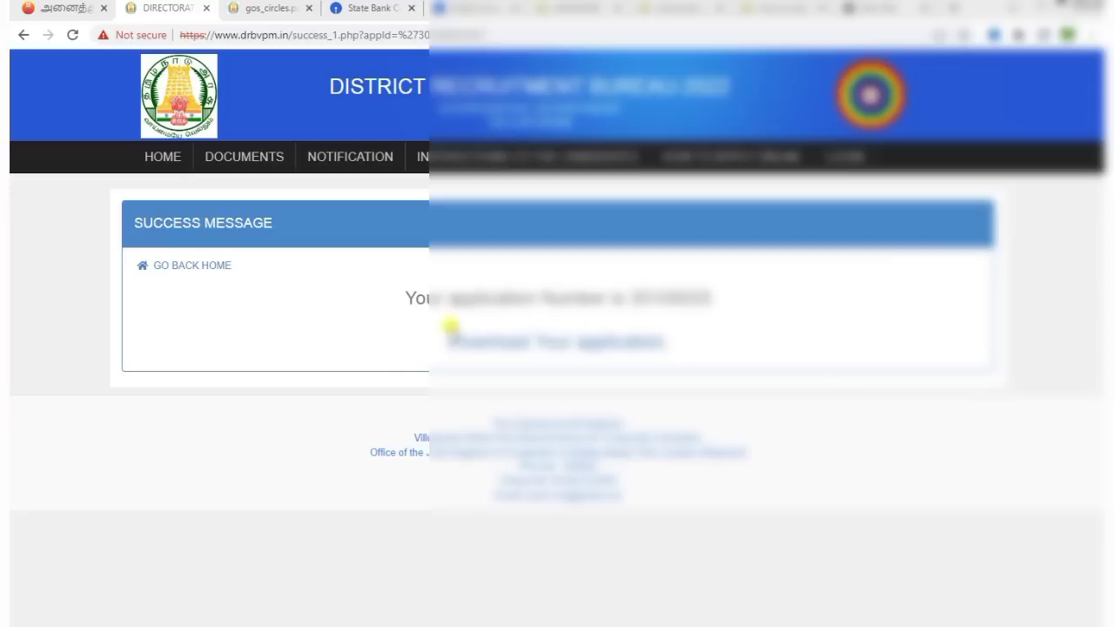
Step: Try to copy the application number from the success message
left_click_drag(378, 299, 739, 291)
left_click(673, 298)
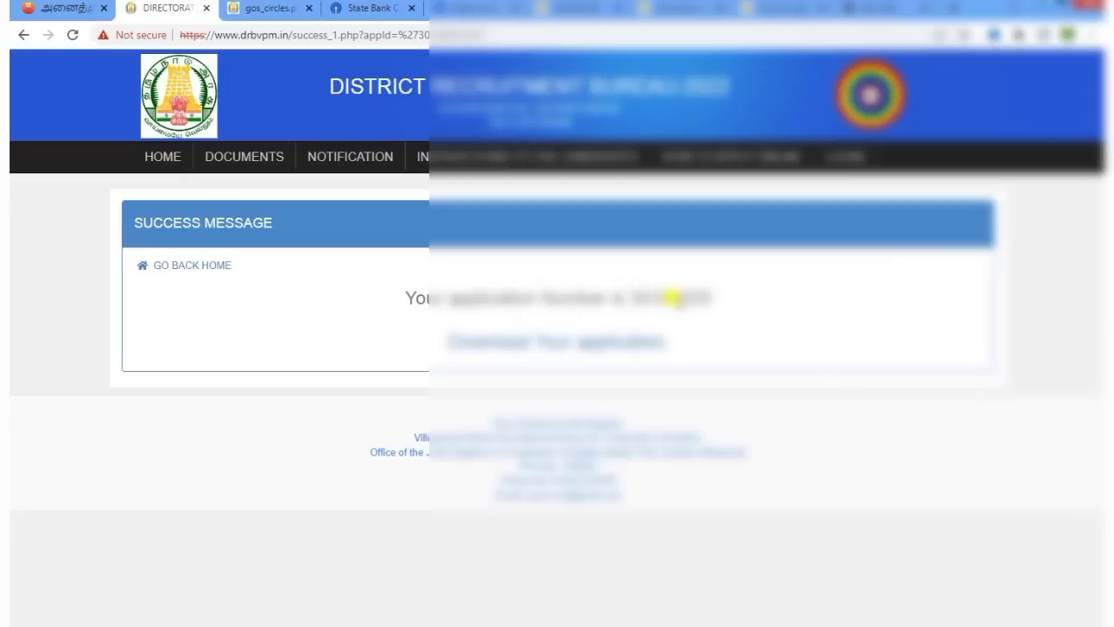
double_click(662, 297)
right_click(674, 298)
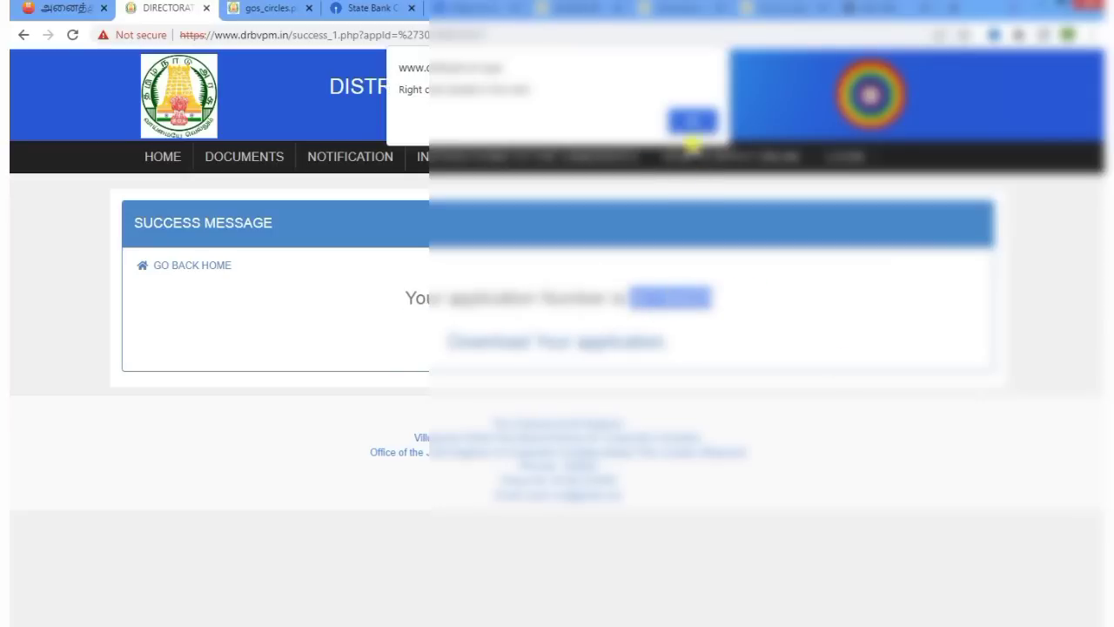
left_click(694, 122)
Step: Open the submitted application's PDF from the success page and review its registration and personal details
left_click(632, 339)
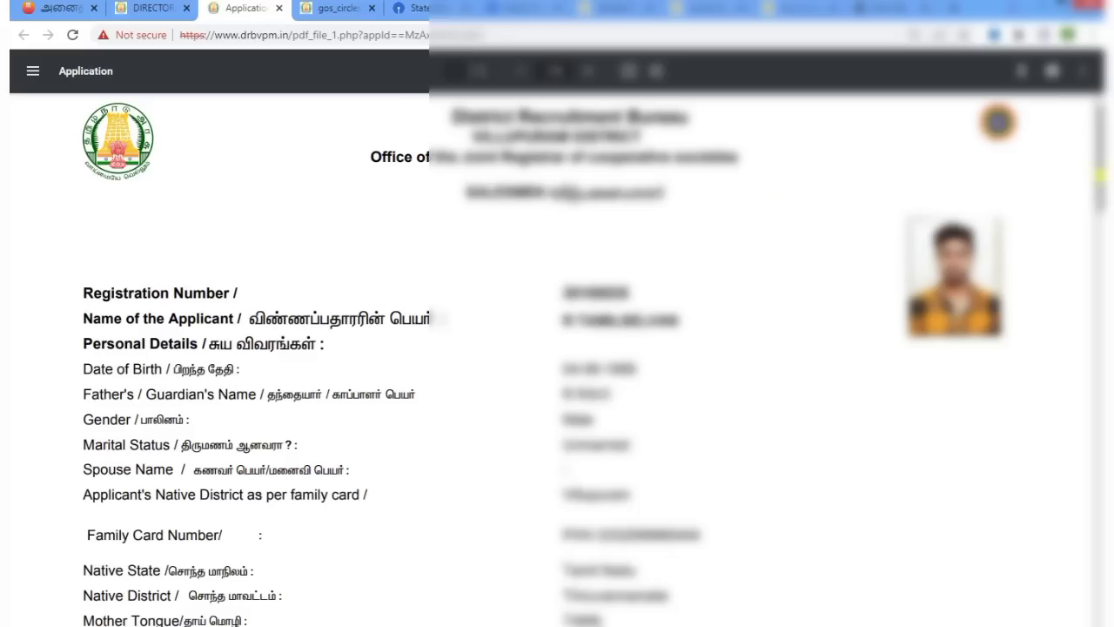
left_click_drag(1101, 171, 1101, 148)
scroll(558, 348, "down", 5)
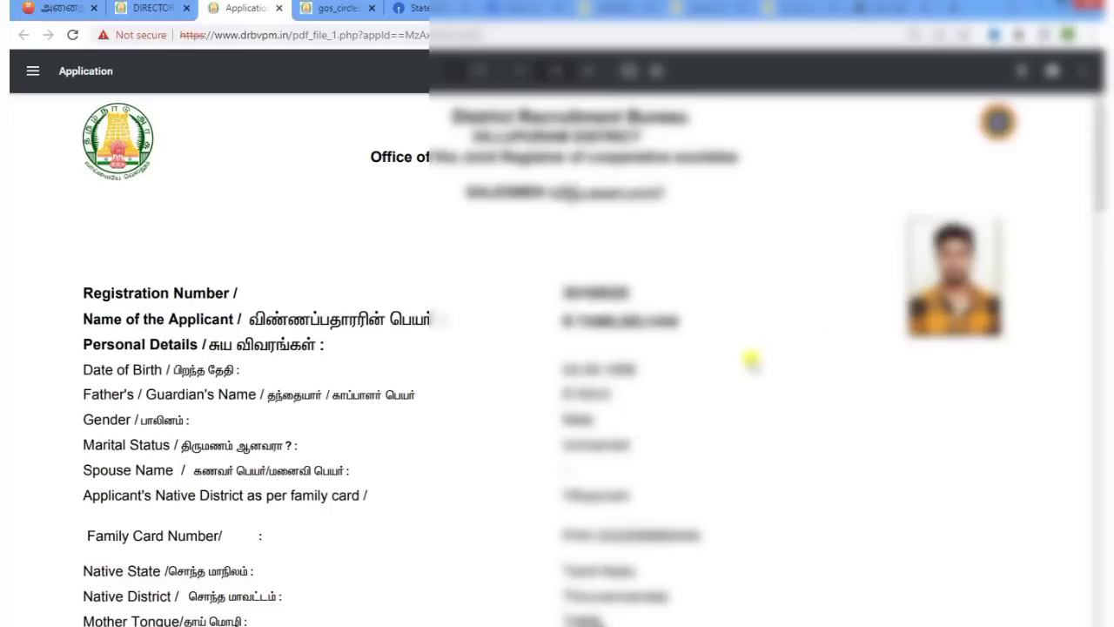